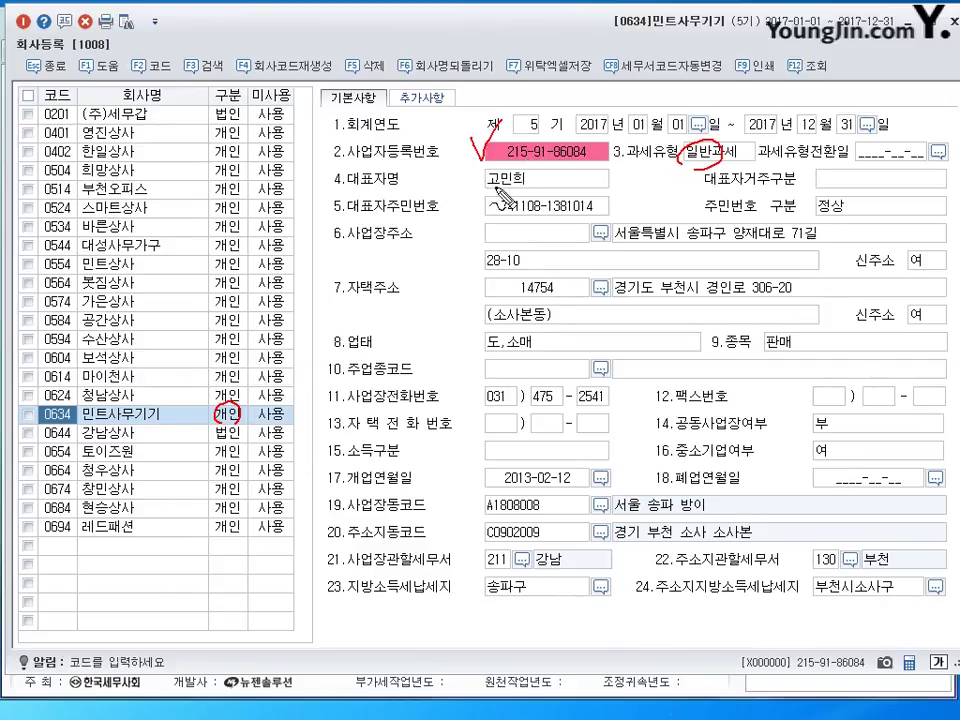
Review 민트사무기기's owner name, opening date, resident number, business address, business type, item and competent tax office
drag(500, 171, 489, 190)
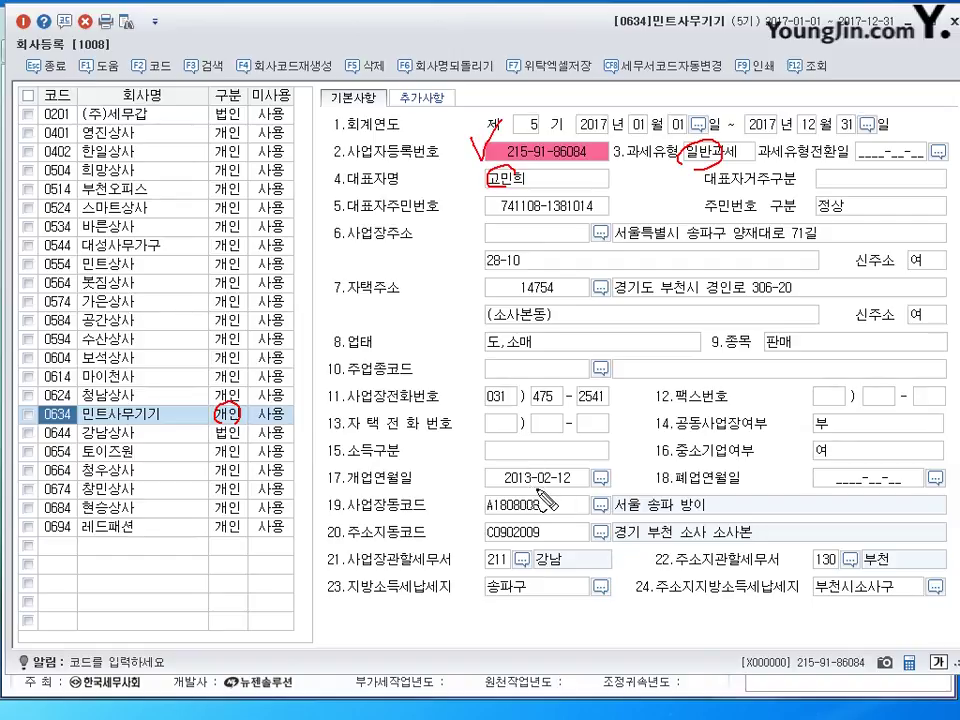
drag(550, 465, 541, 491)
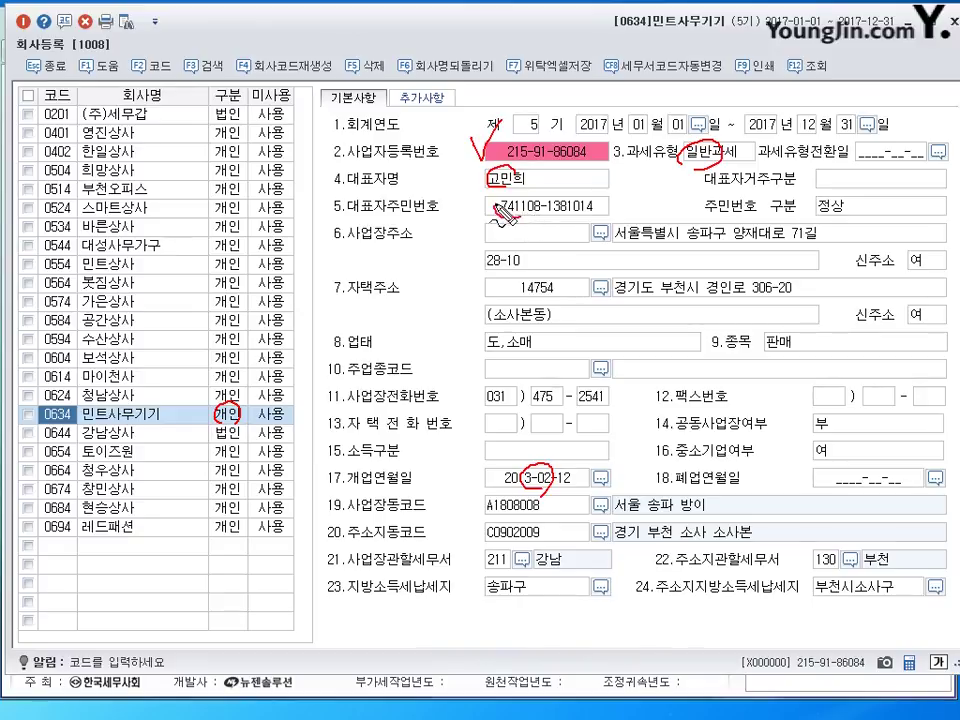
mouse_move(489, 196)
mouse_down()
mouse_move(512, 221)
mouse_move(530, 205)
mouse_up()
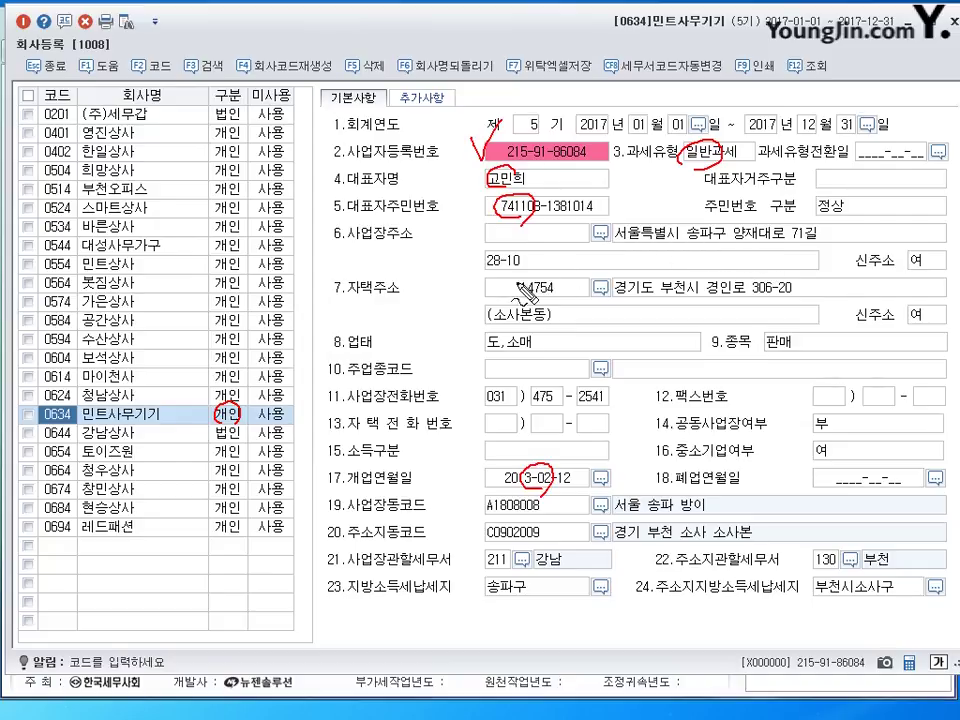
mouse_move(668, 214)
mouse_down()
mouse_move(655, 250)
mouse_move(612, 290)
mouse_up()
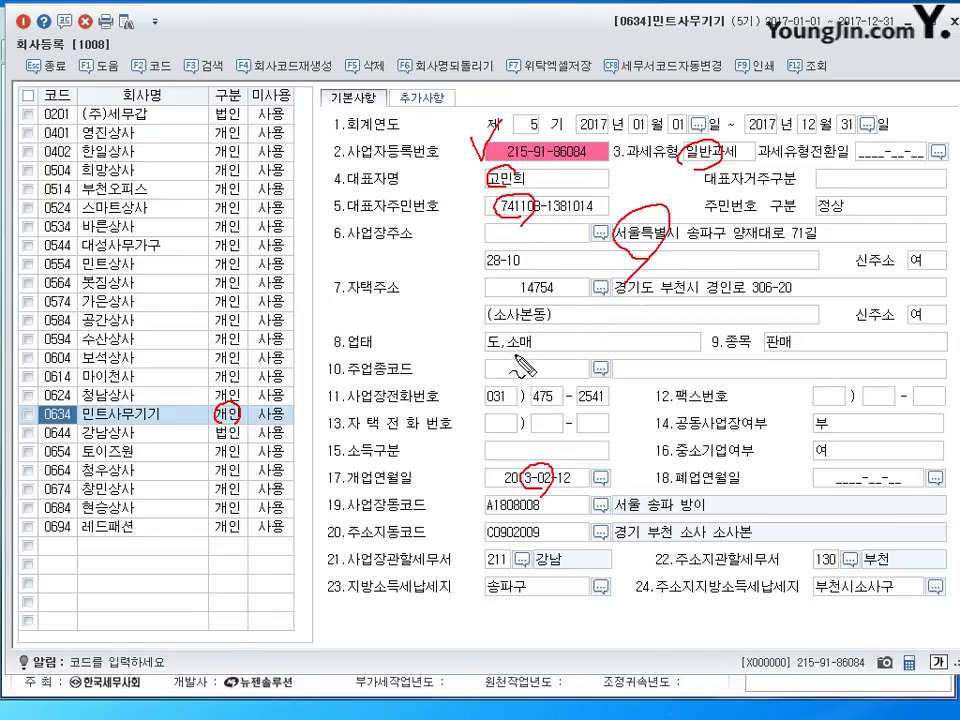
mouse_move(505, 308)
mouse_down()
mouse_move(504, 362)
mouse_move(540, 342)
mouse_up()
mouse_move(762, 320)
mouse_down()
mouse_move(772, 350)
mouse_move(789, 318)
mouse_up()
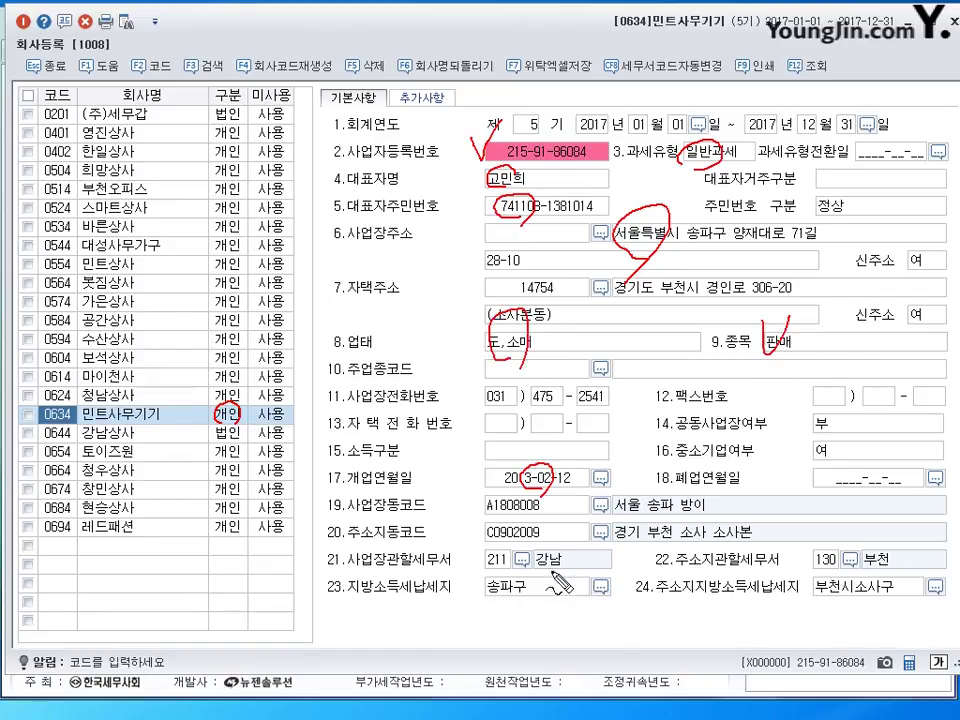
mouse_move(365, 578)
mouse_down()
mouse_move(550, 575)
mouse_move(525, 530)
mouse_move(590, 515)
mouse_up()
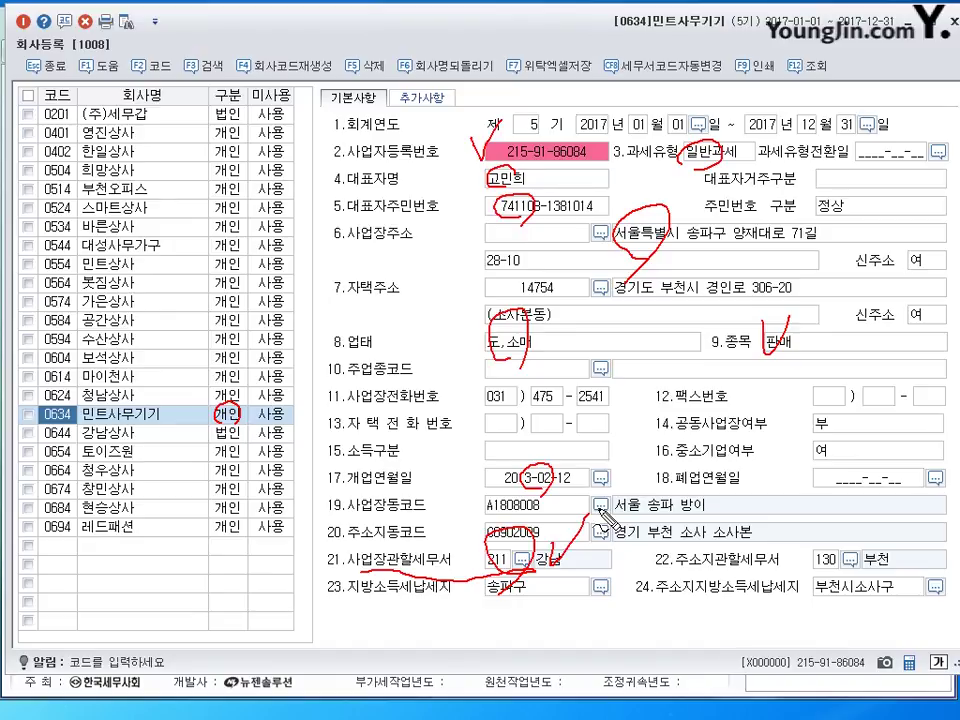
key(Escape)
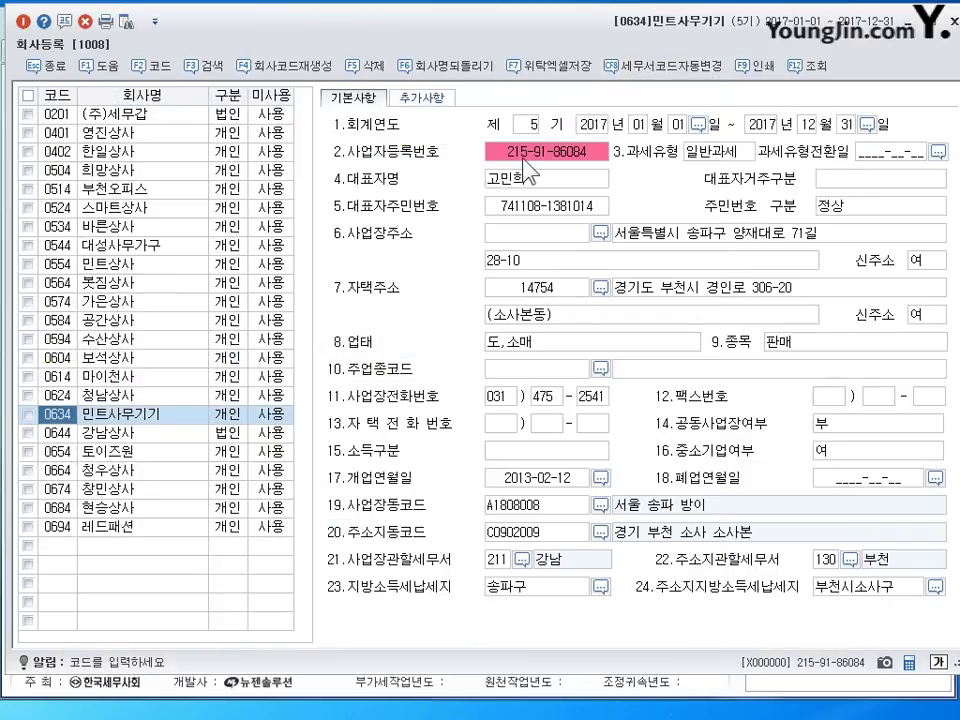
Correct 민트사무기기's business registration number (사업자등록번호) to match its business registration certificate
click(524, 158)
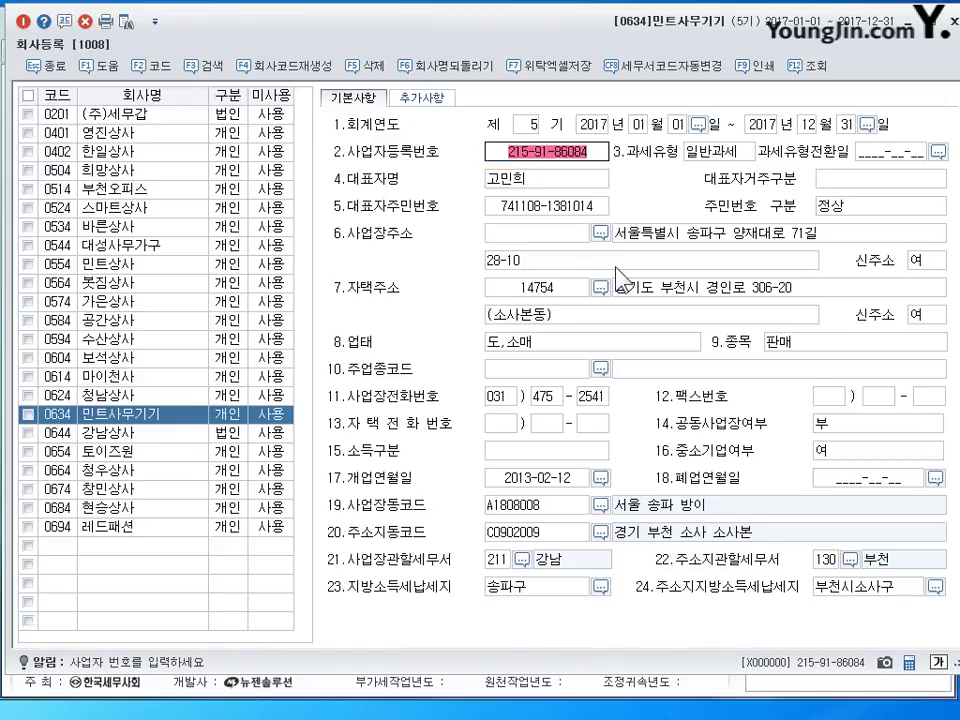
text(193)
key(Return)
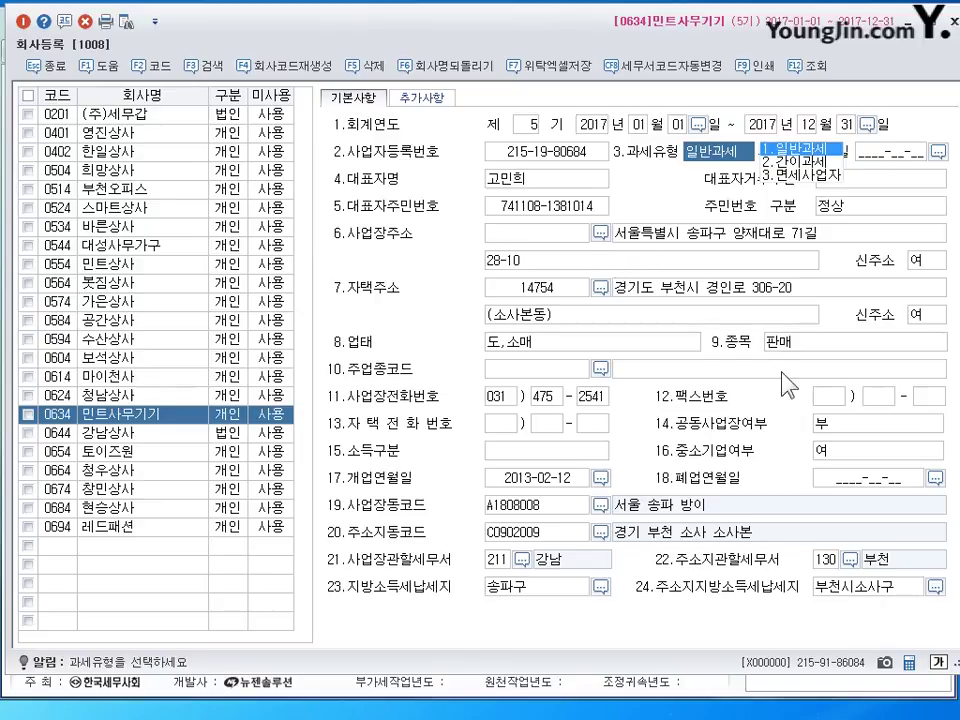
Set the business item (종목) to 프린터 및 복사기 판매
click(790, 344)
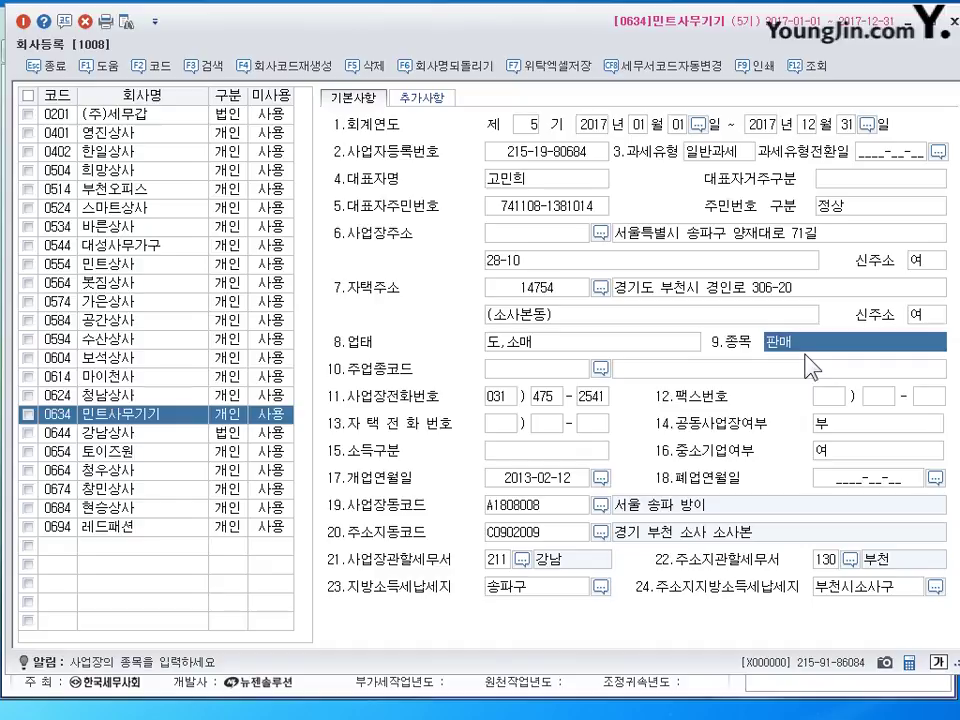
text(프)
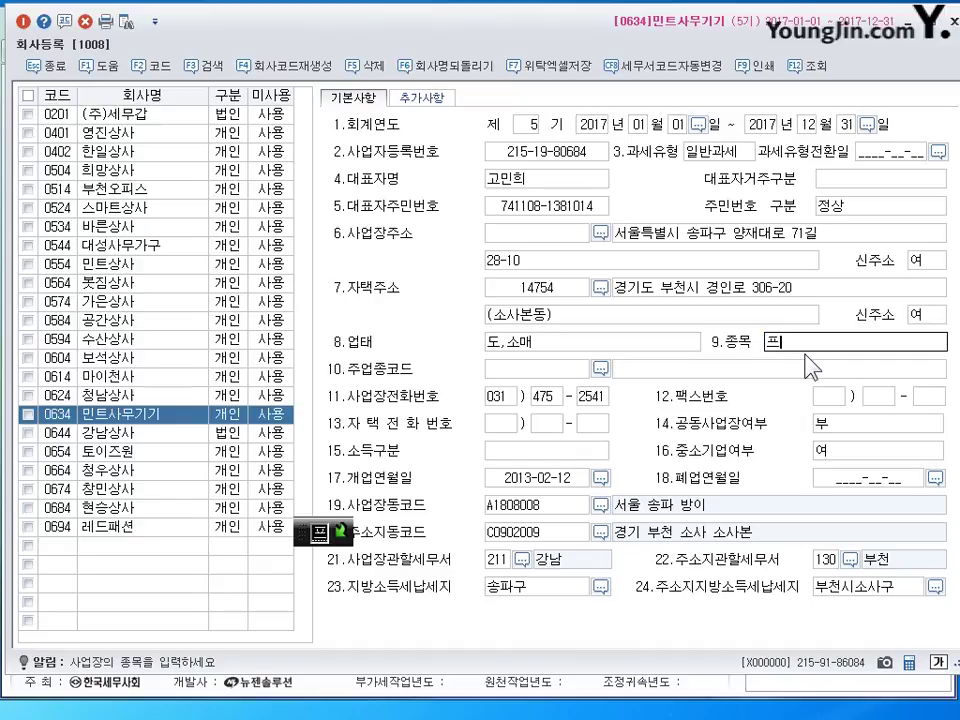
text(린터 미및 복사)
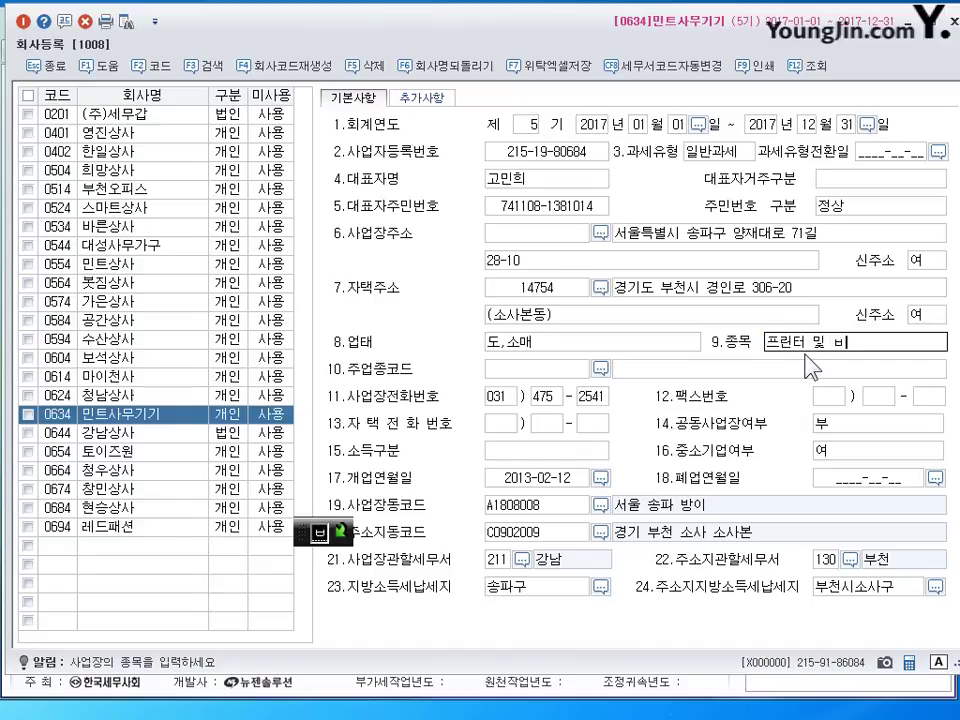
text(기 판매)
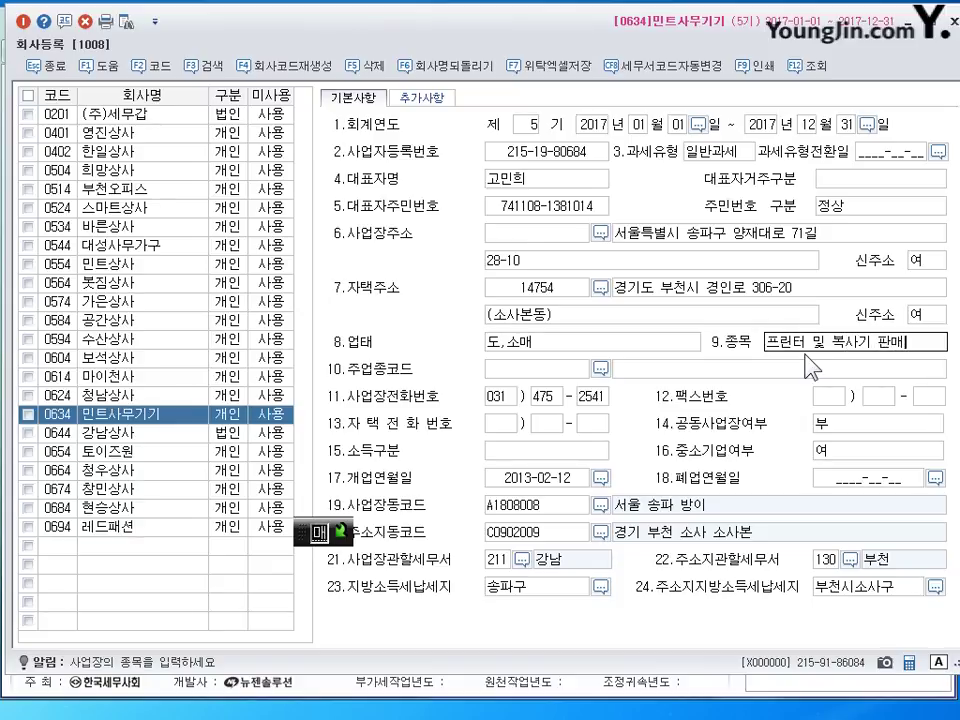
key(Return)
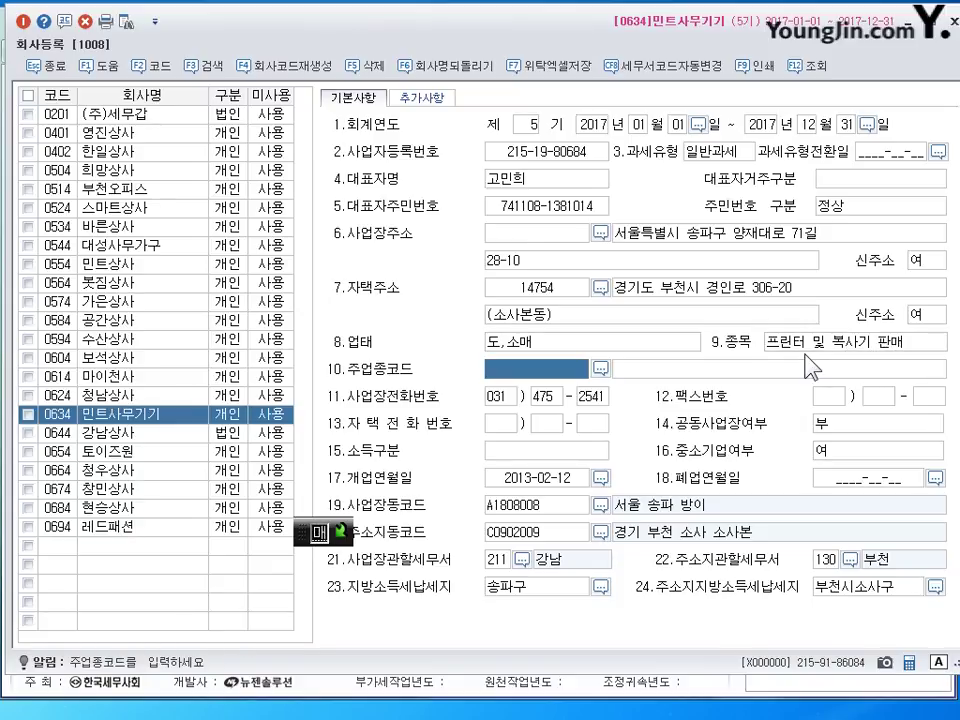
Look up 송파 and set the business premises' tax office (사업장관할세무서) to 215 송파
click(505, 560)
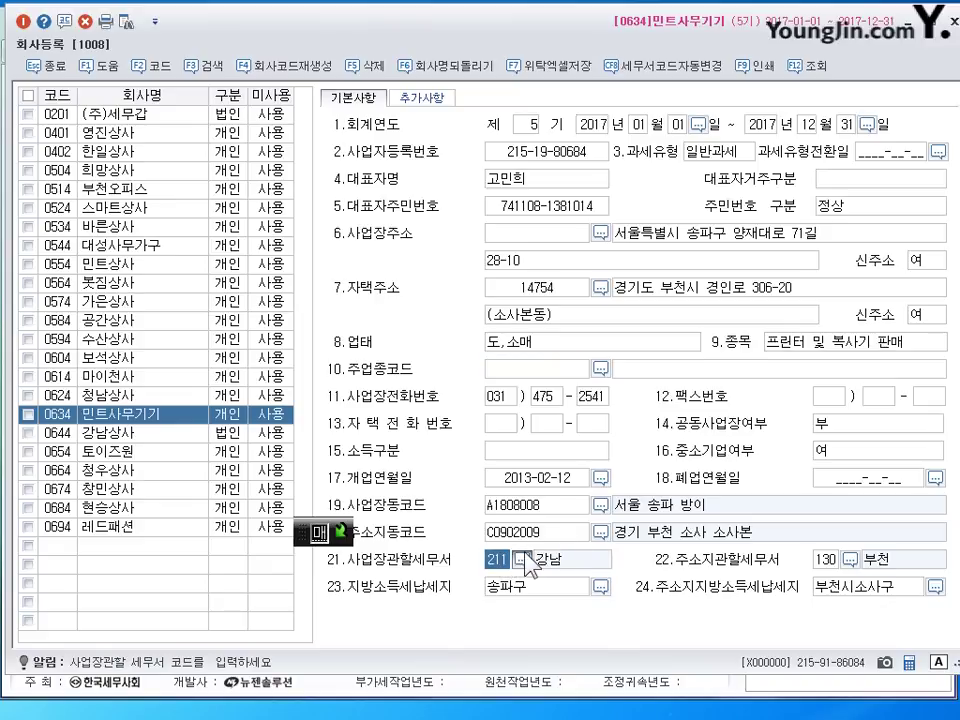
click(521, 560)
text(송파)
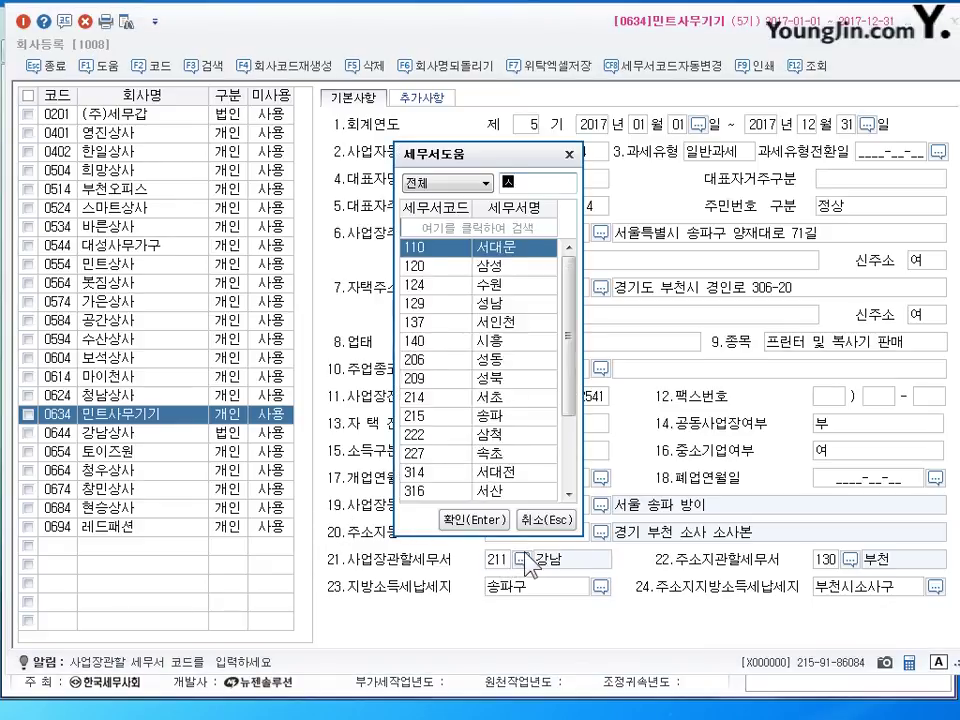
key(Return)
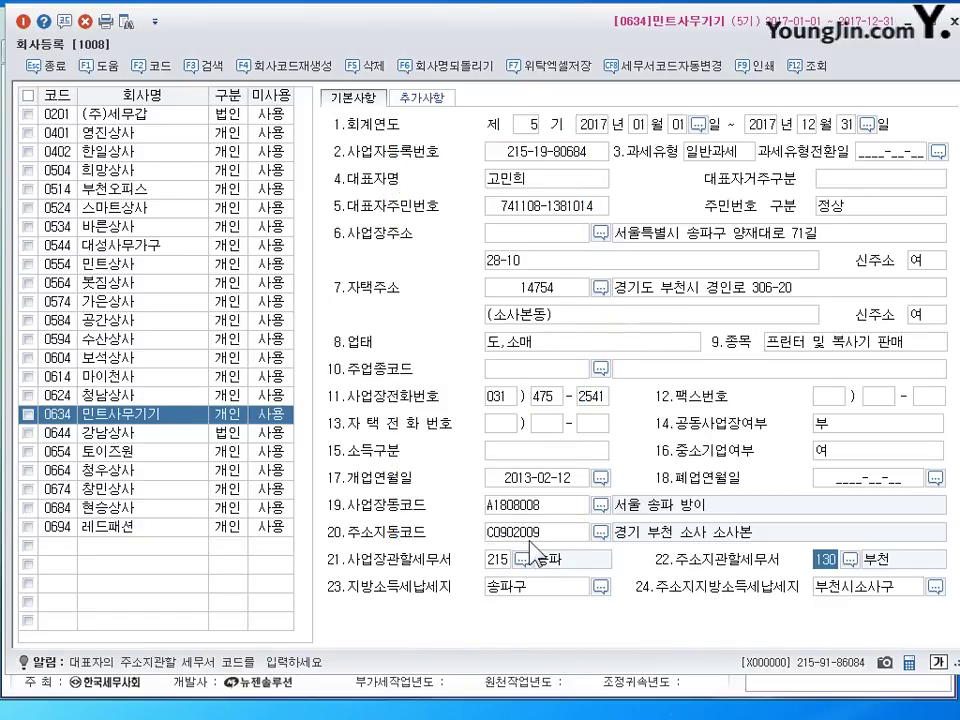
Check the home and business address entries and close the company registration form
click(677, 288)
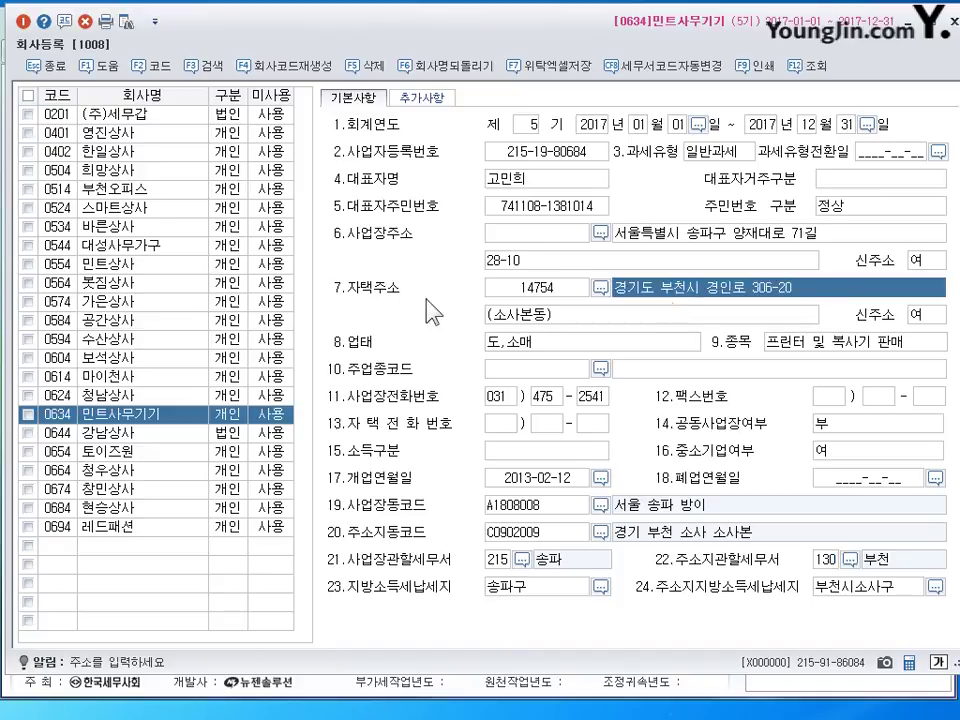
click(686, 236)
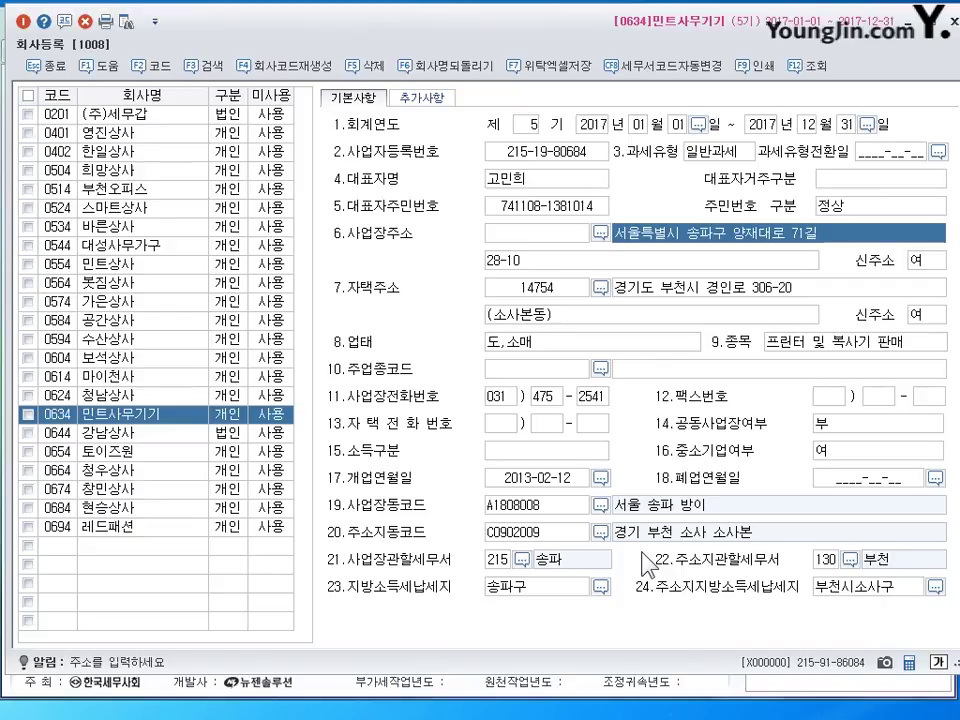
click(953, 20)
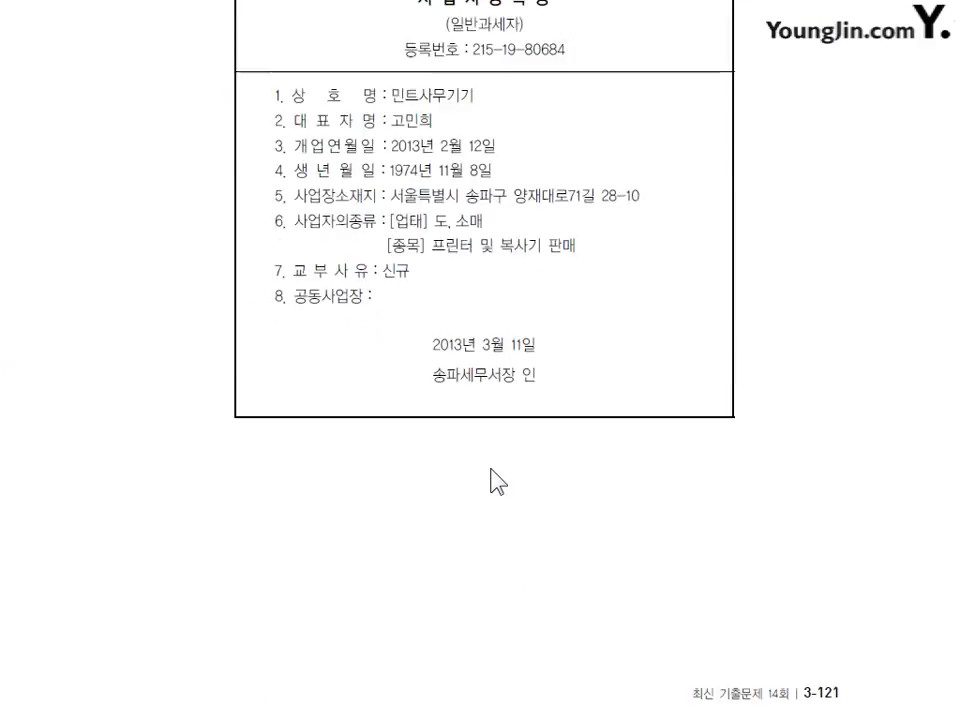
Read question 02 and its prior-period income statement for 민트사무기기 in the exam document
scroll(489, 480, down, 6)
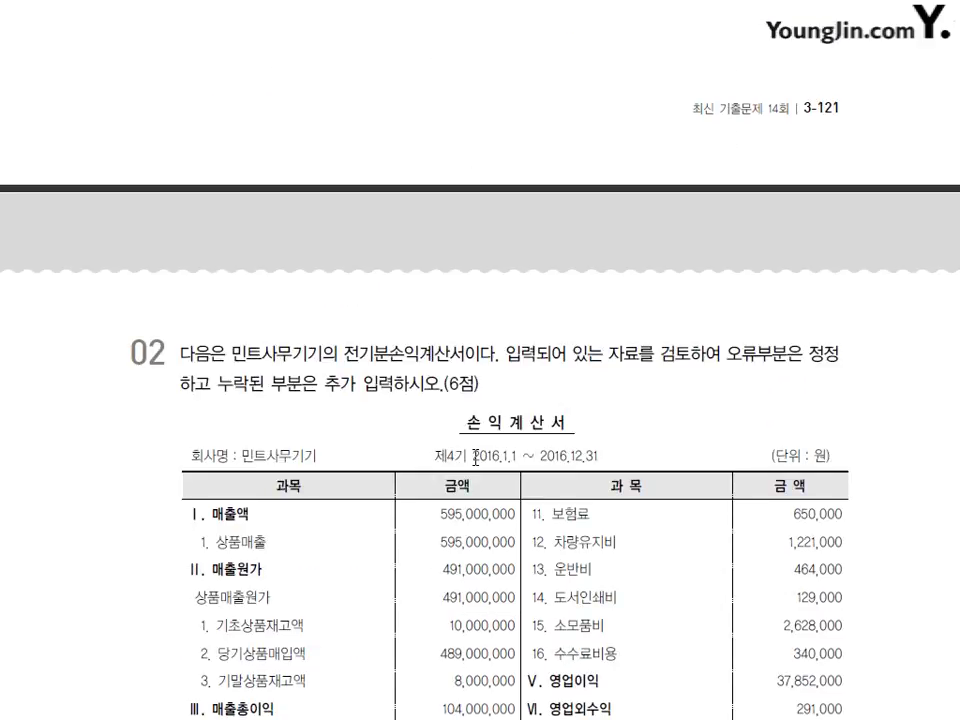
scroll(456, 424, down, 3)
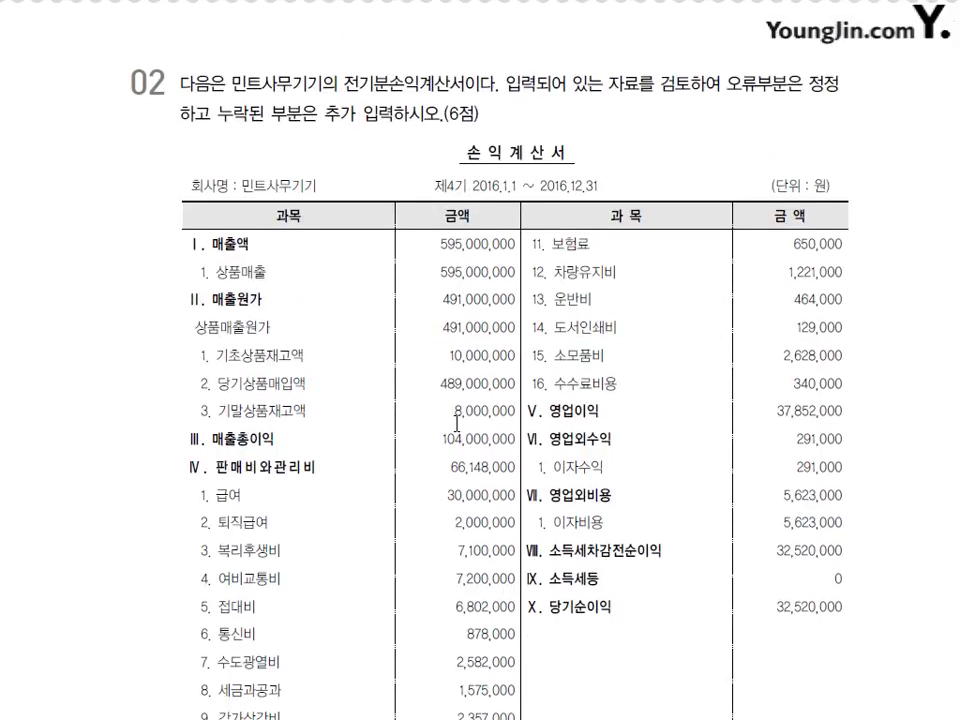
scroll(457, 424, down, 1)
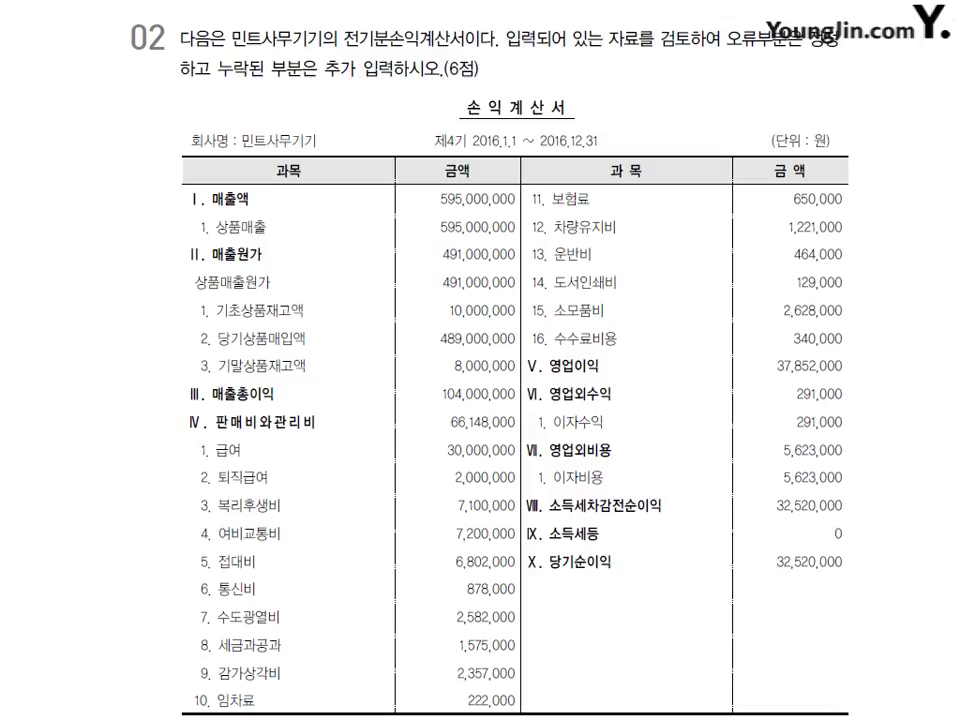
Switch to KcLep and open the 상품매출원가 breakdown in the prior-period income statement (전기분손익계산서)
key(alt+Tab)
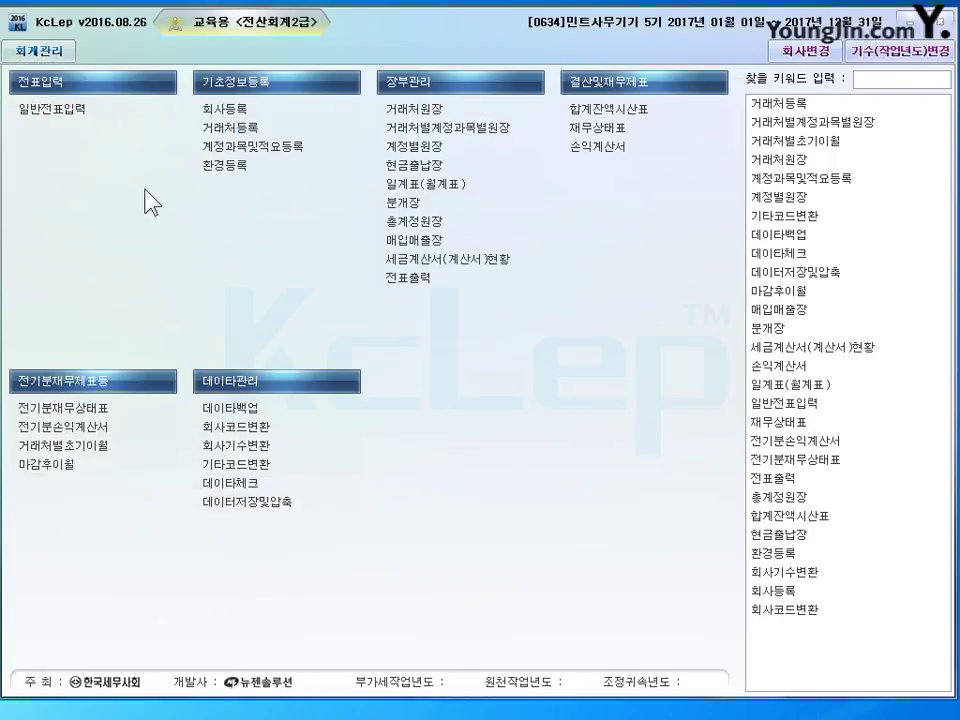
click(62, 433)
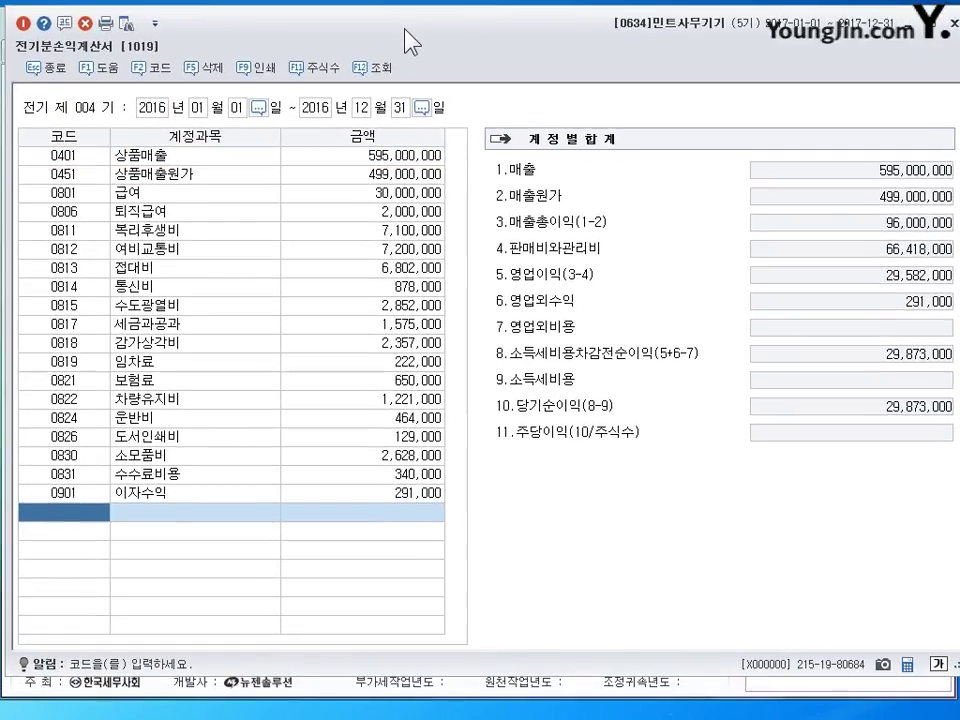
click(405, 186)
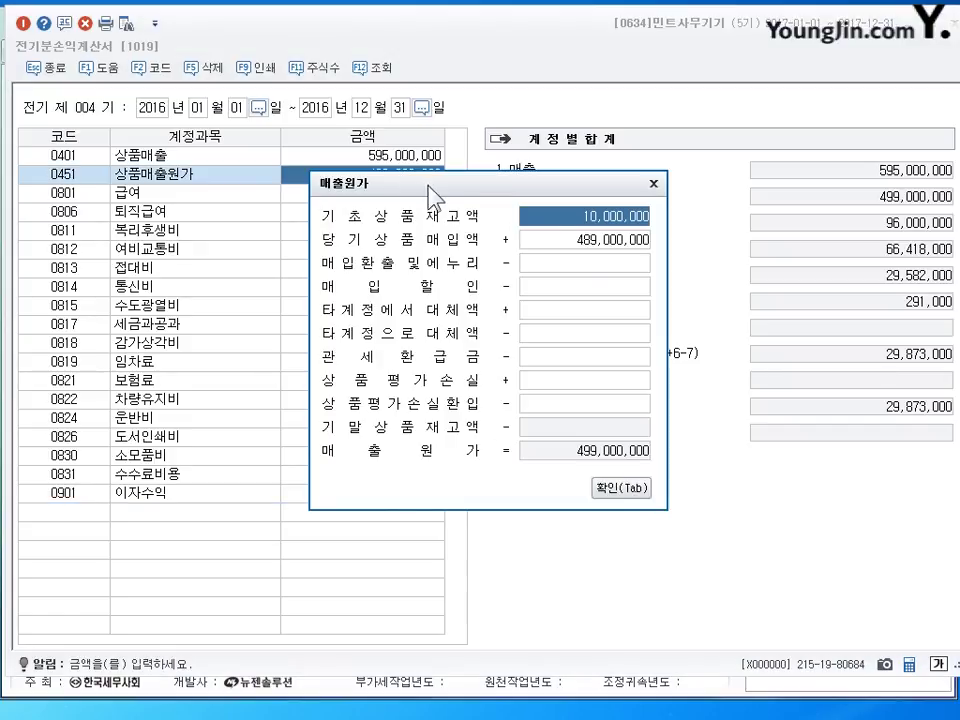
click(585, 243)
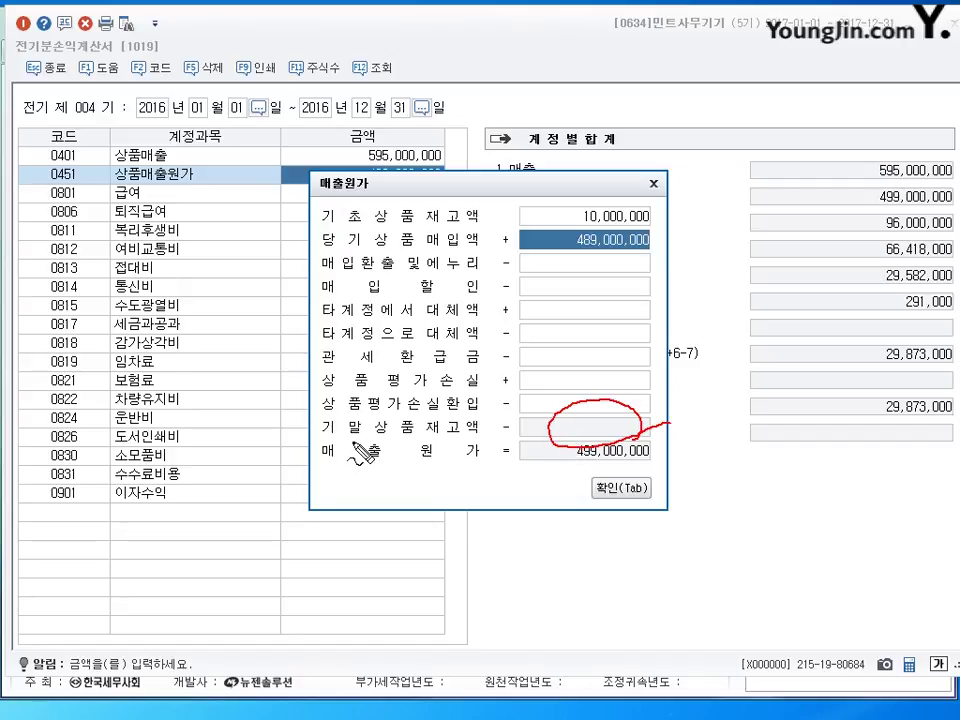
Examine the 기말상품재고액 entry in the cost of sales breakdown and close the breakdown
drag(444, 414, 368, 424)
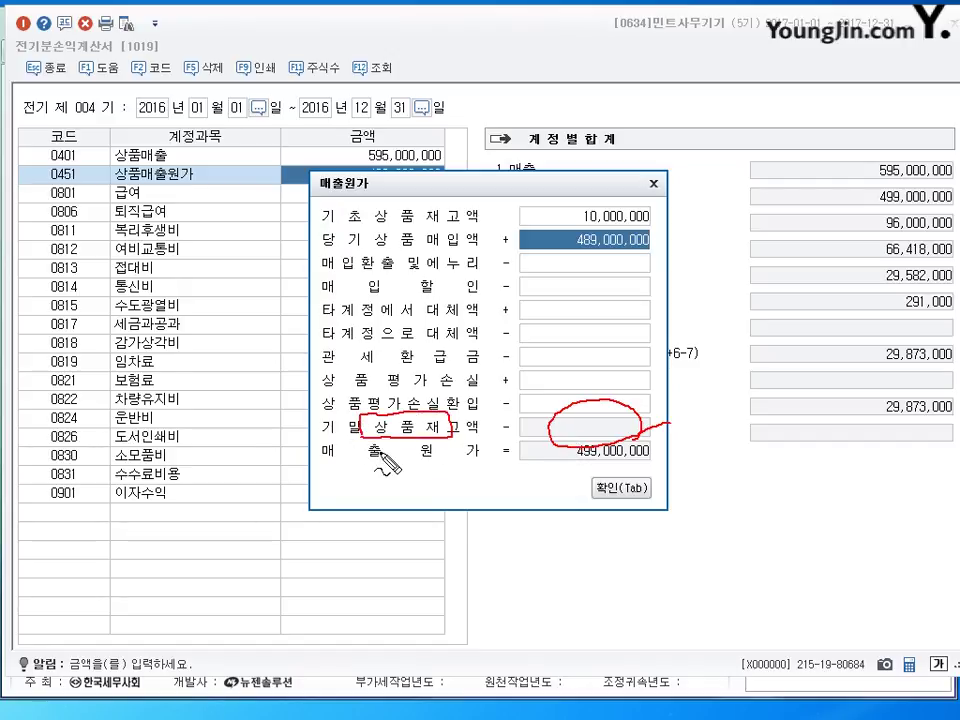
drag(373, 471, 386, 466)
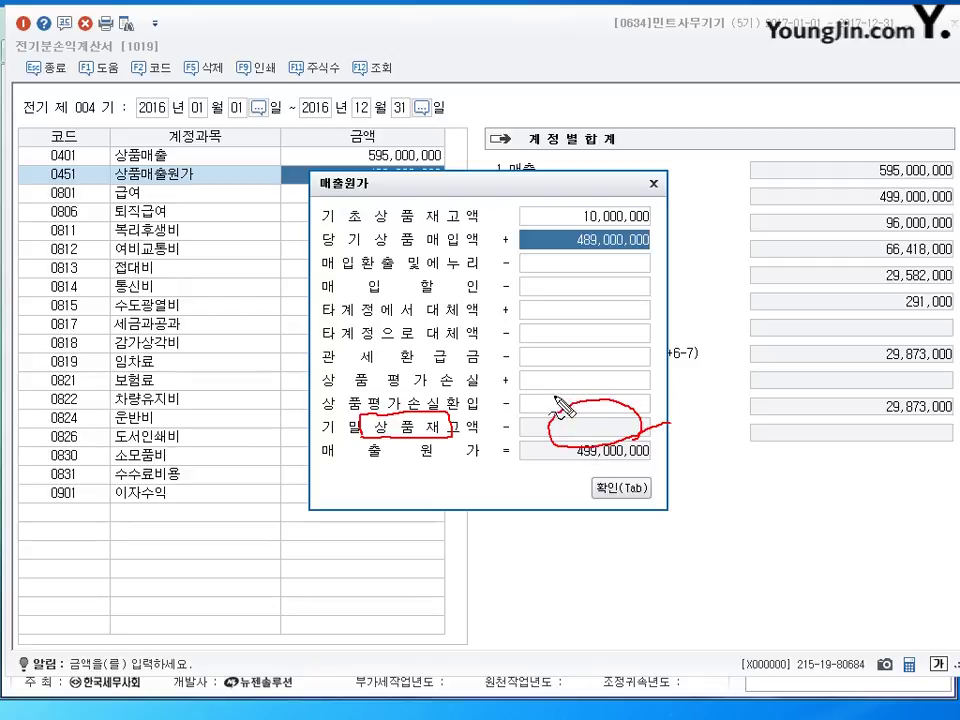
drag(530, 448, 545, 446)
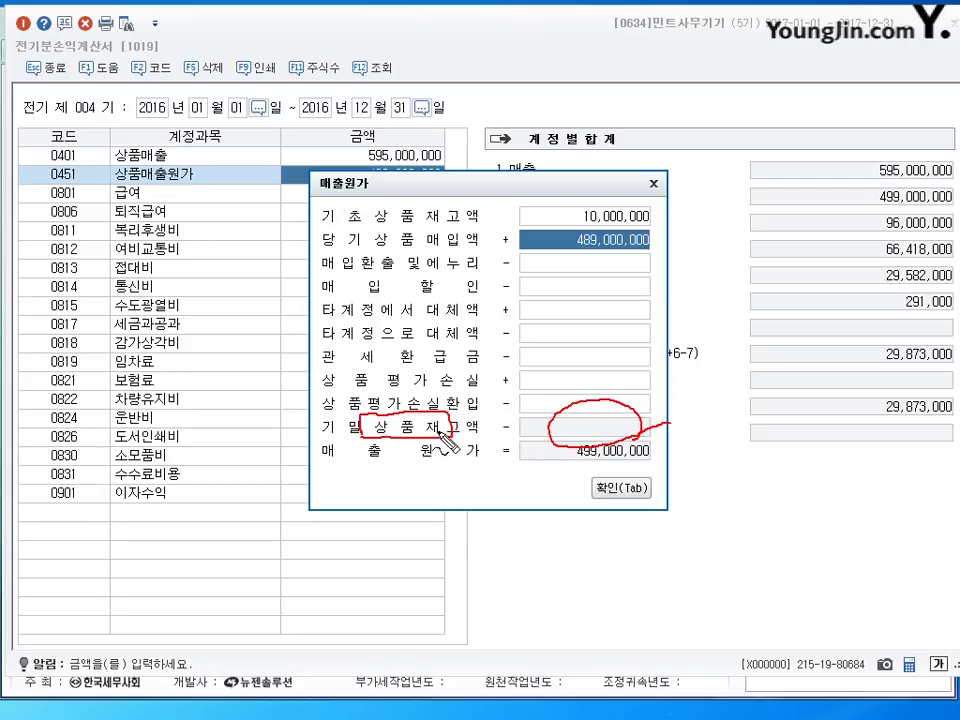
mouse_move(538, 428)
mouse_down()
mouse_move(521, 429)
mouse_move(543, 428)
mouse_move(531, 439)
mouse_up()
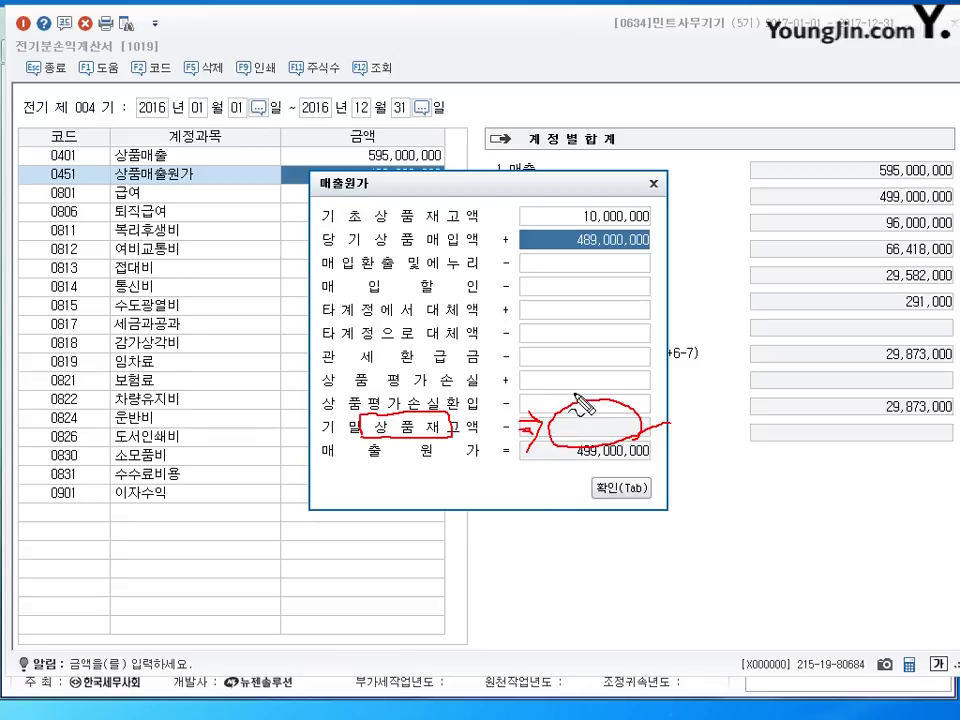
key(Escape)
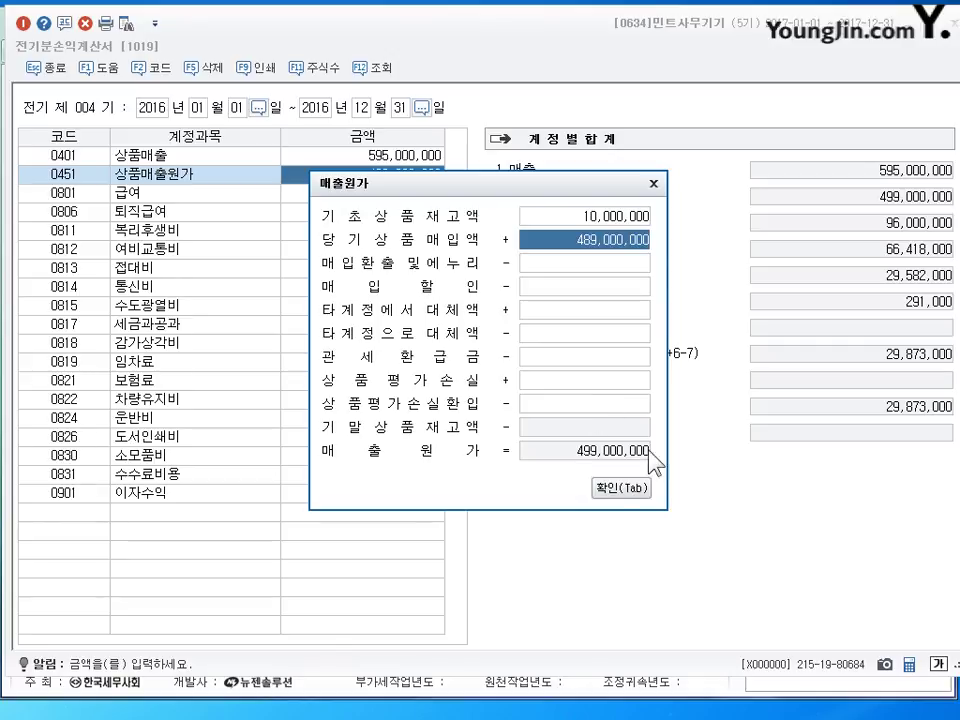
click(618, 490)
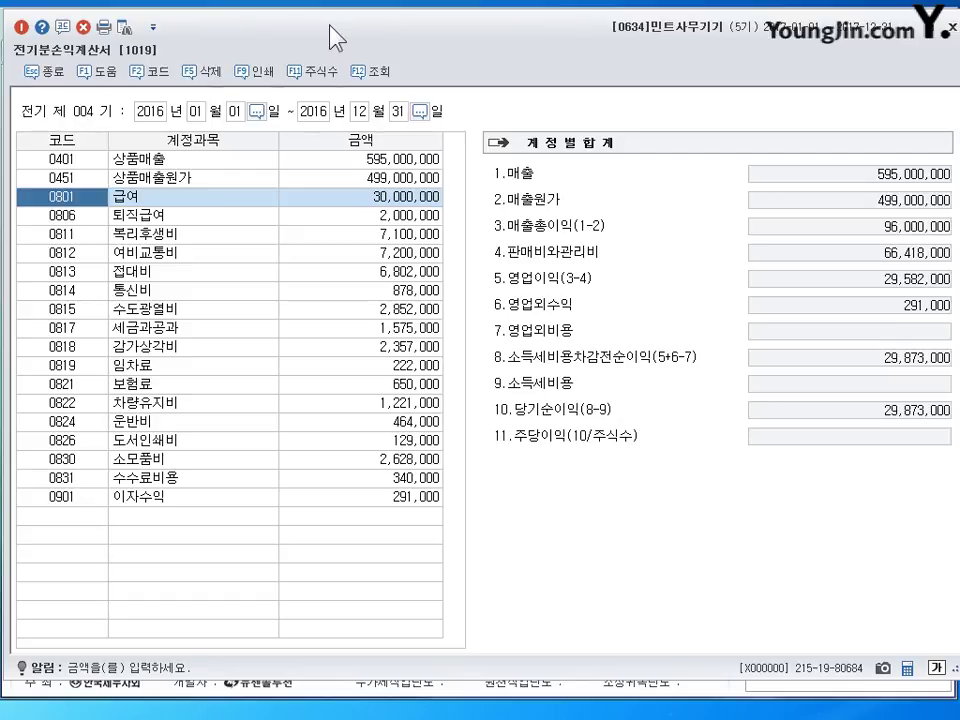
click(153, 27)
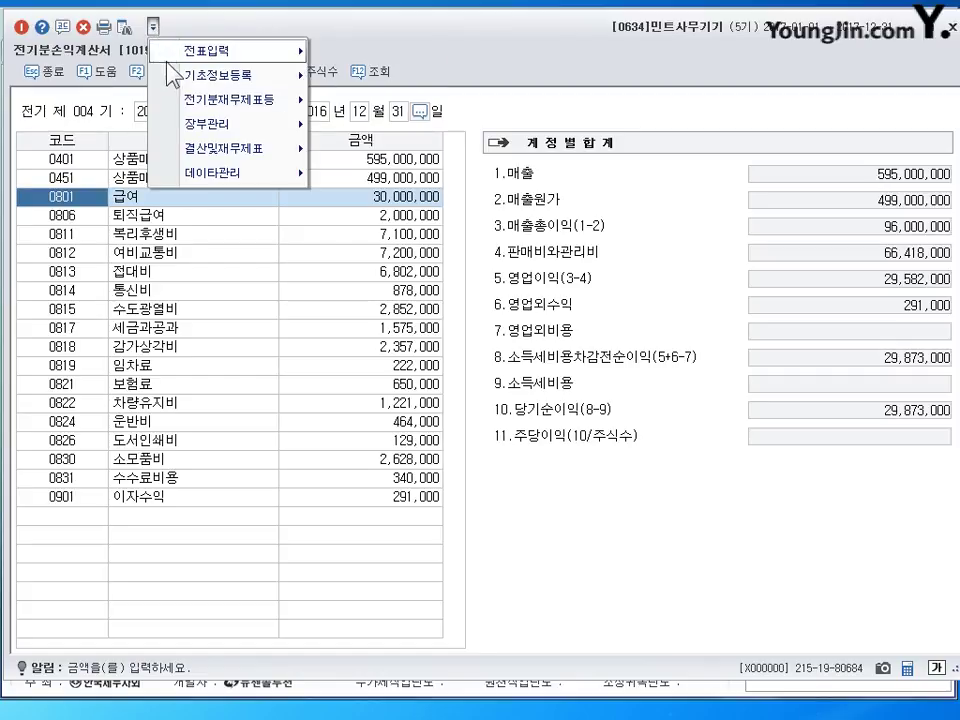
mouse_move(295, 80)
mouse_move(258, 104)
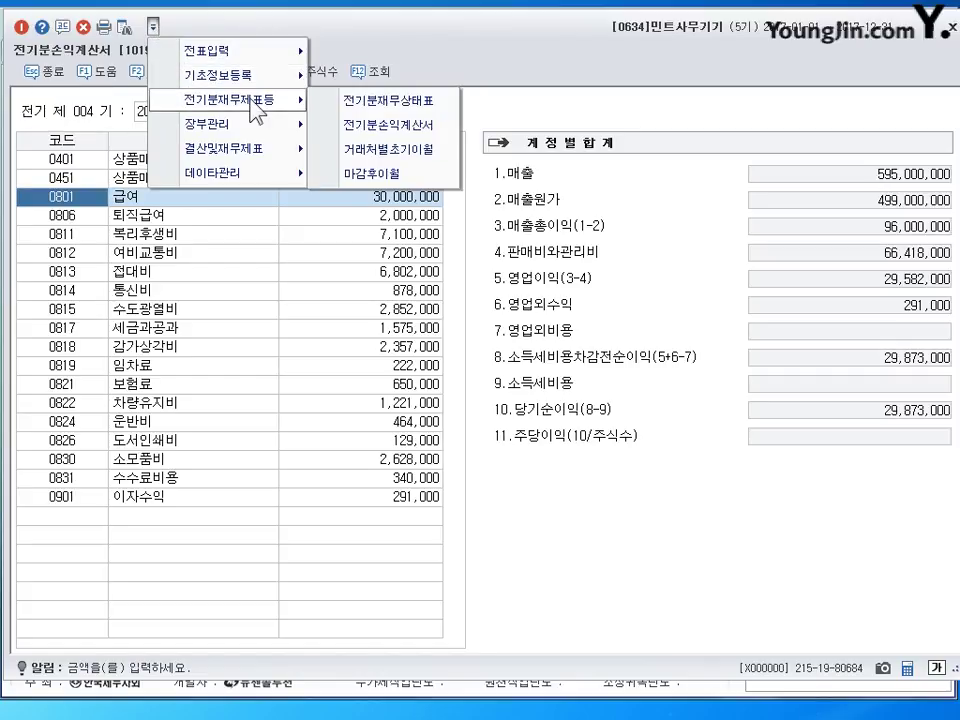
click(407, 47)
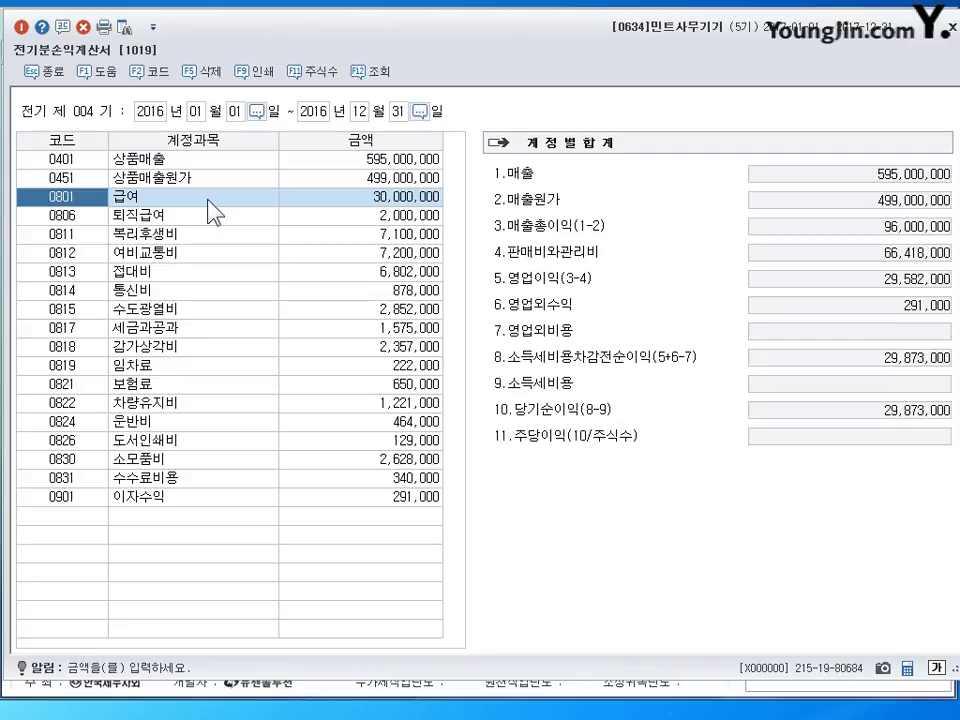
key(ctrl+f)
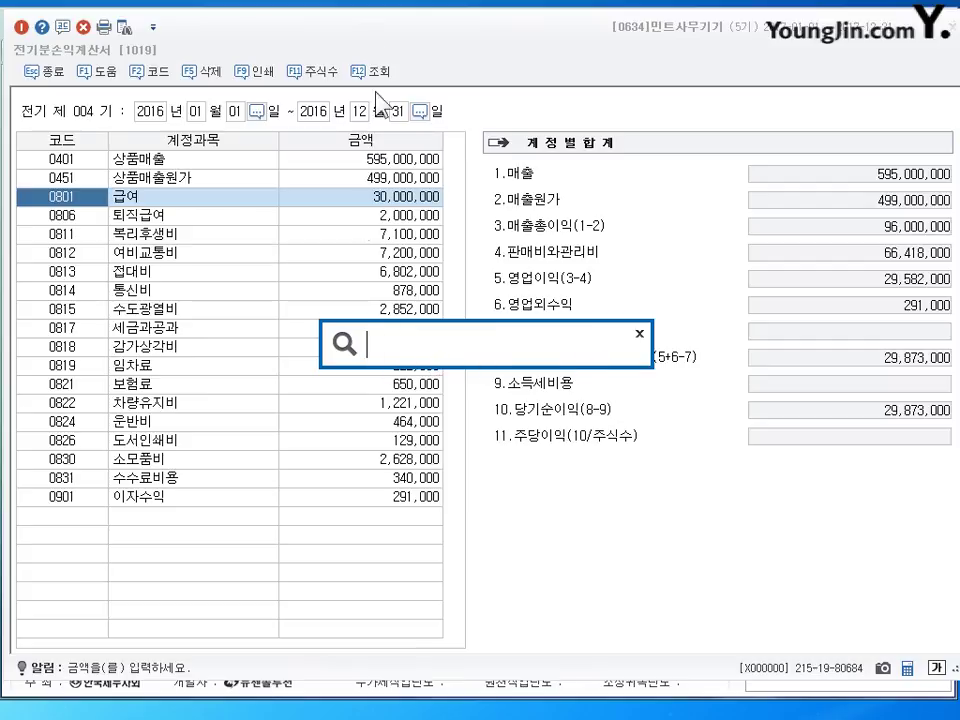
key(Escape)
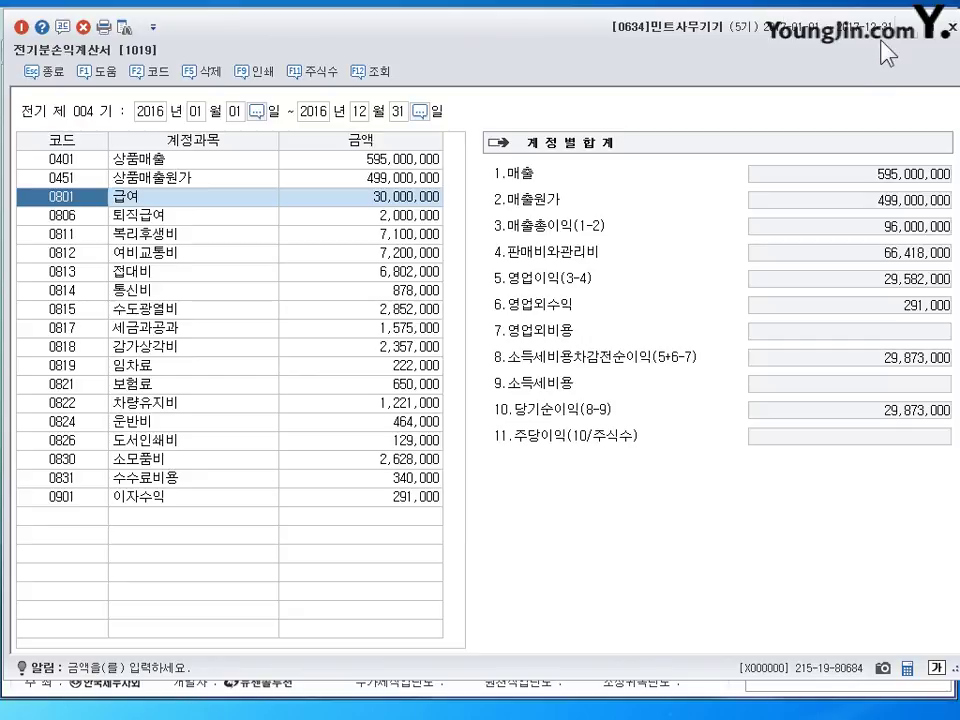
Open the prior-period balance sheet (전기분재무상태표), widen the asset account name column and add 상품 (code 146) with an amount of 8,000,000
key(Escape)
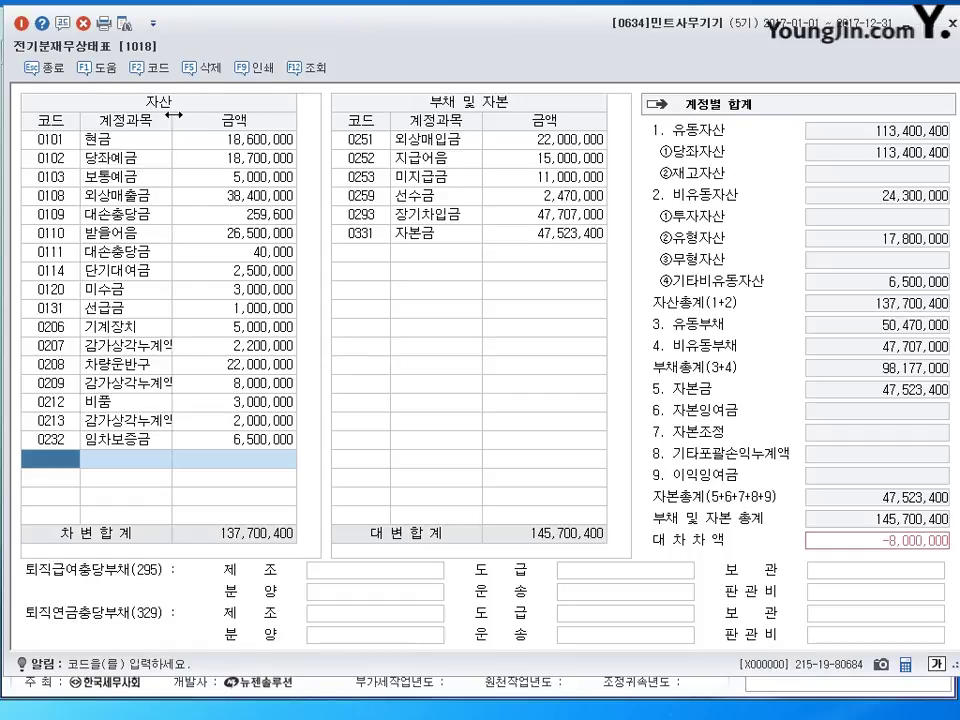
drag(174, 115, 182, 115)
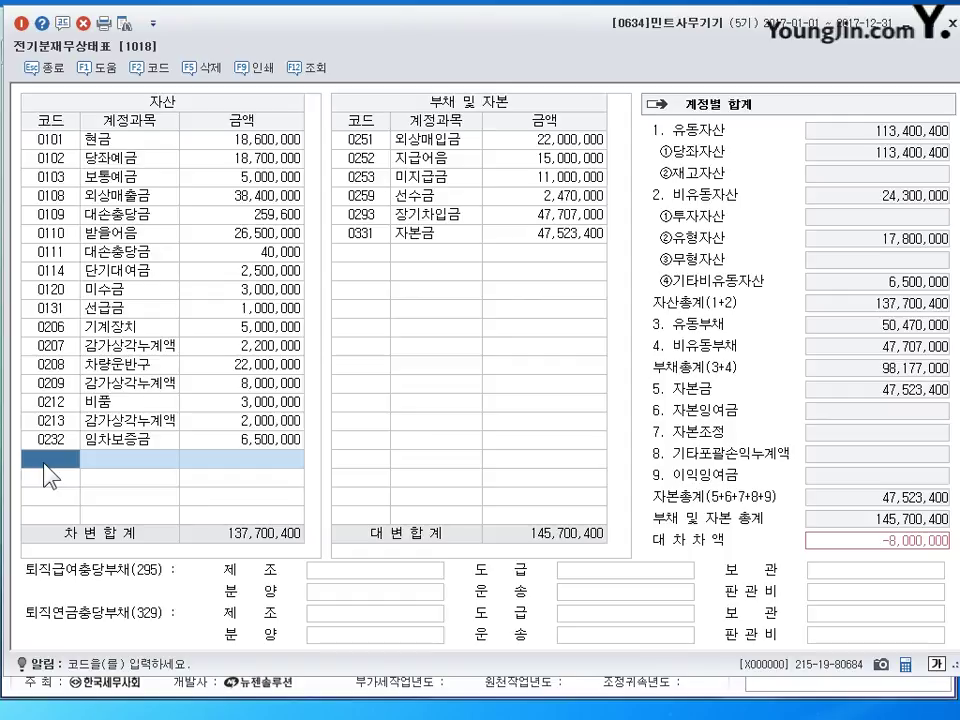
text(146)
key(Return)
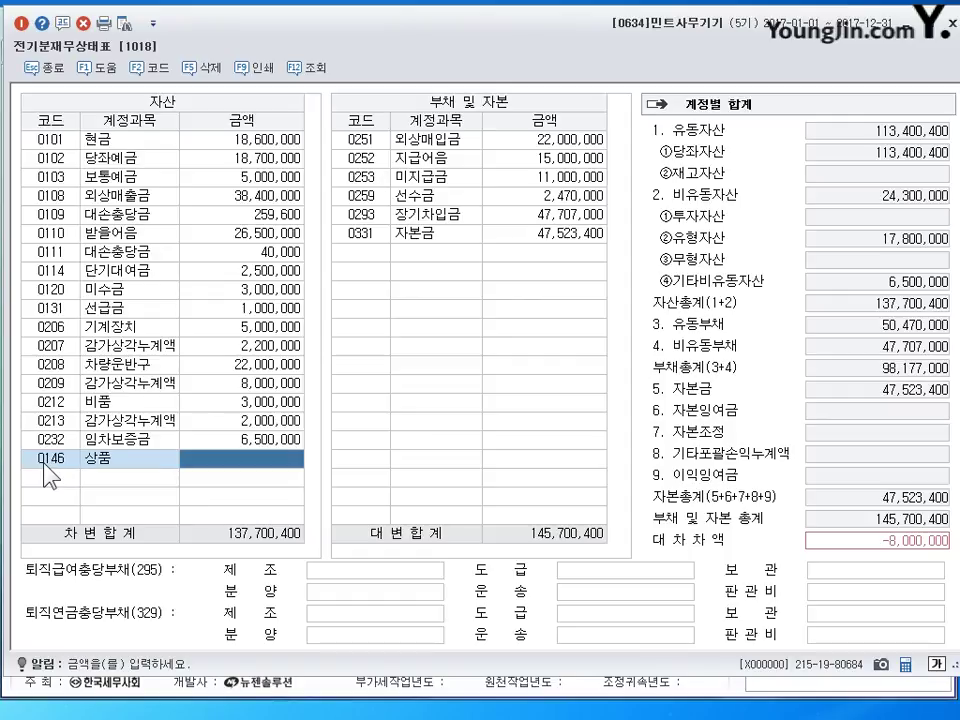
text(8000000)
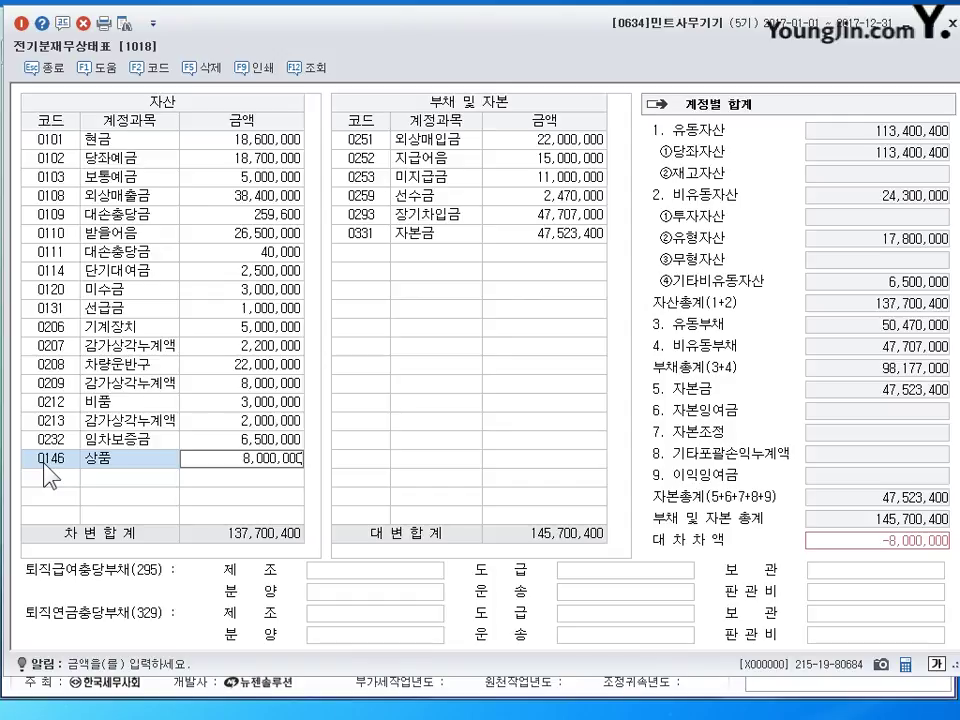
key(Return)
click(230, 458)
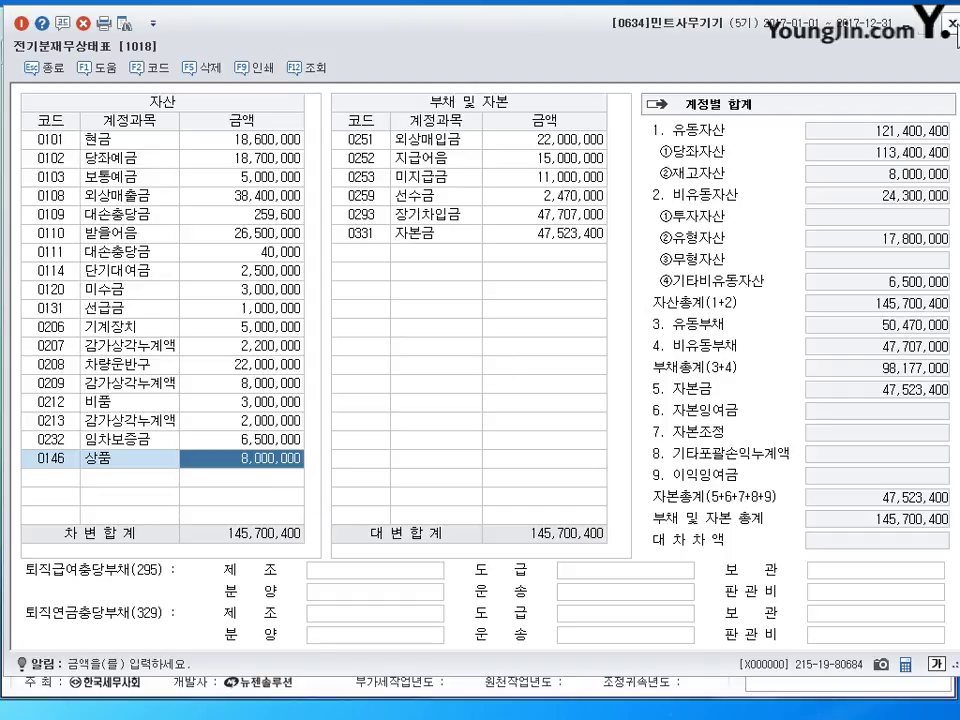
Close the balance sheet, reopen the prior-period income statement (전기분손익계산서) and reload its data to update 상품매출원가
key(Escape)
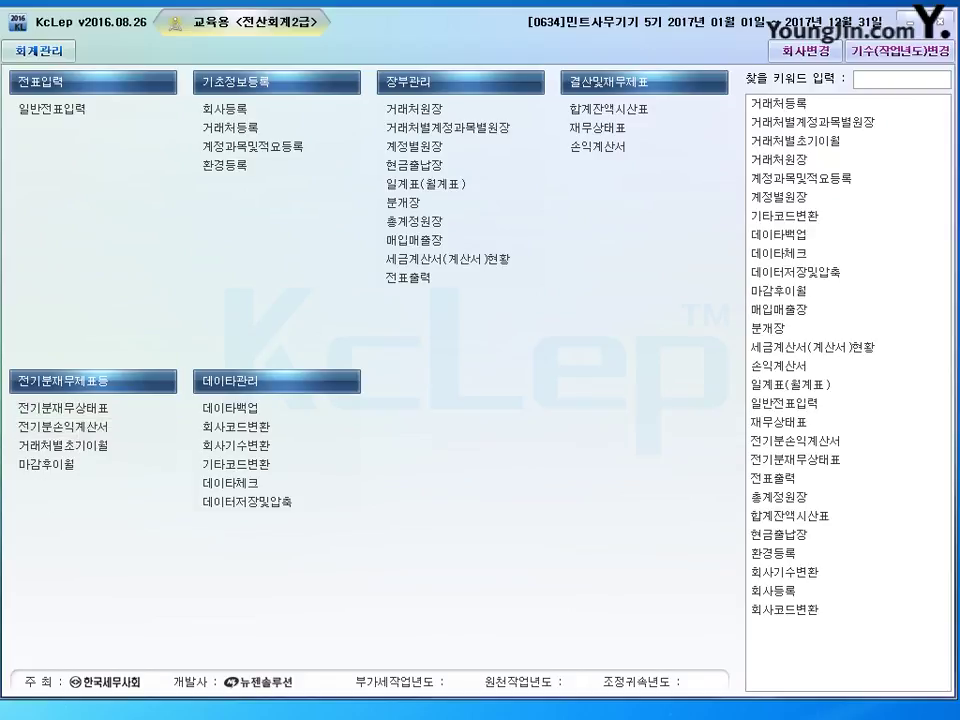
click(63, 426)
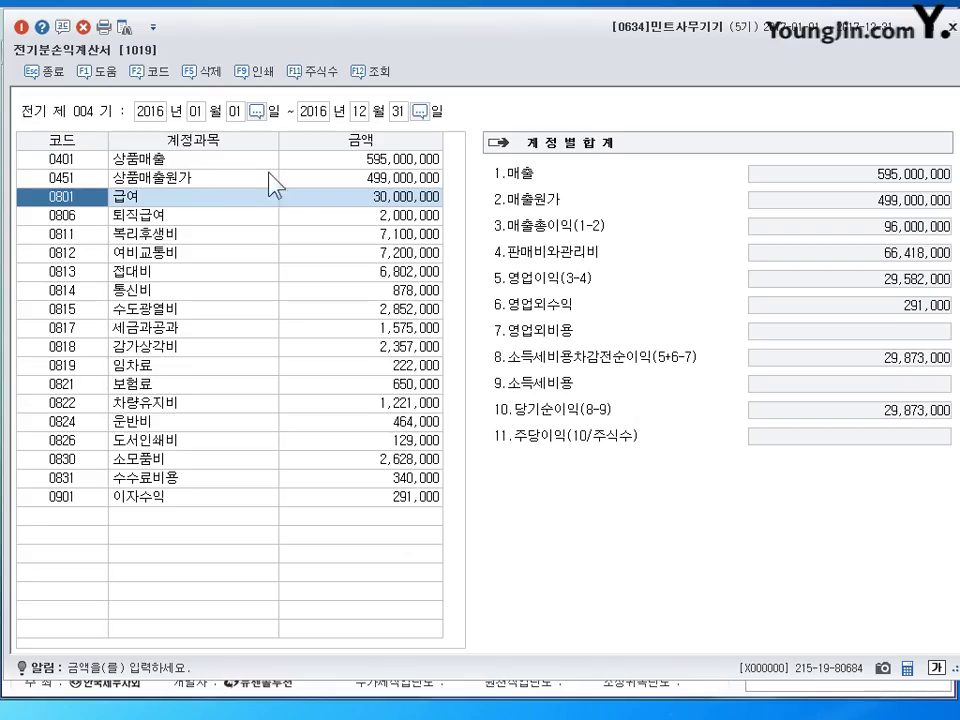
click(375, 70)
click(474, 379)
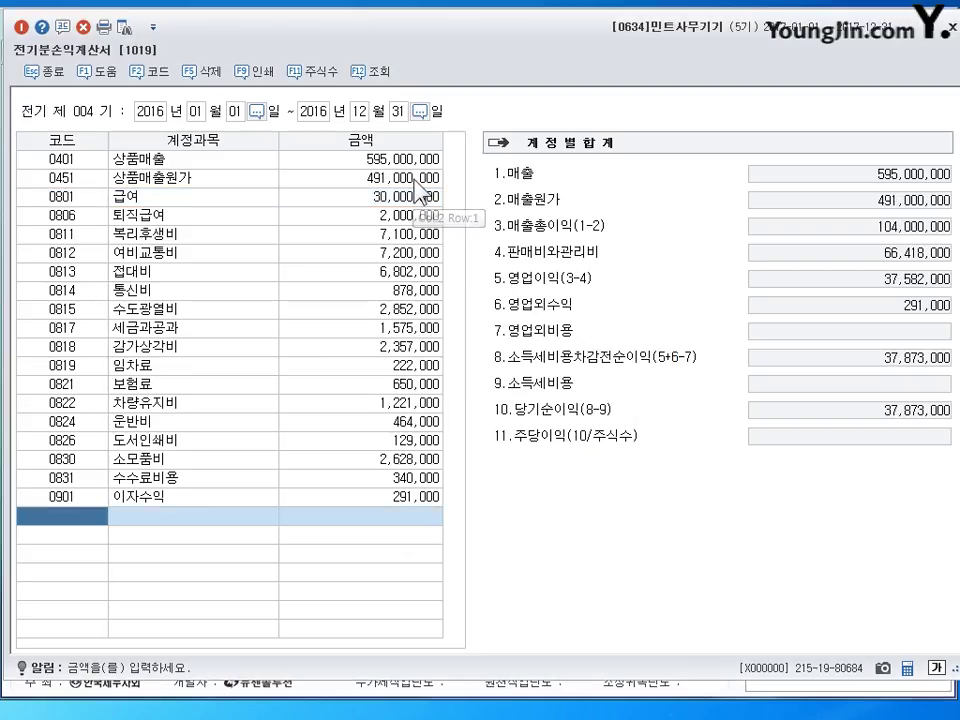
Check the 기말상품재고액 and 매출원가 figures in the 상품매출원가 breakdown and close the breakdown
click(318, 176)
click(652, 188)
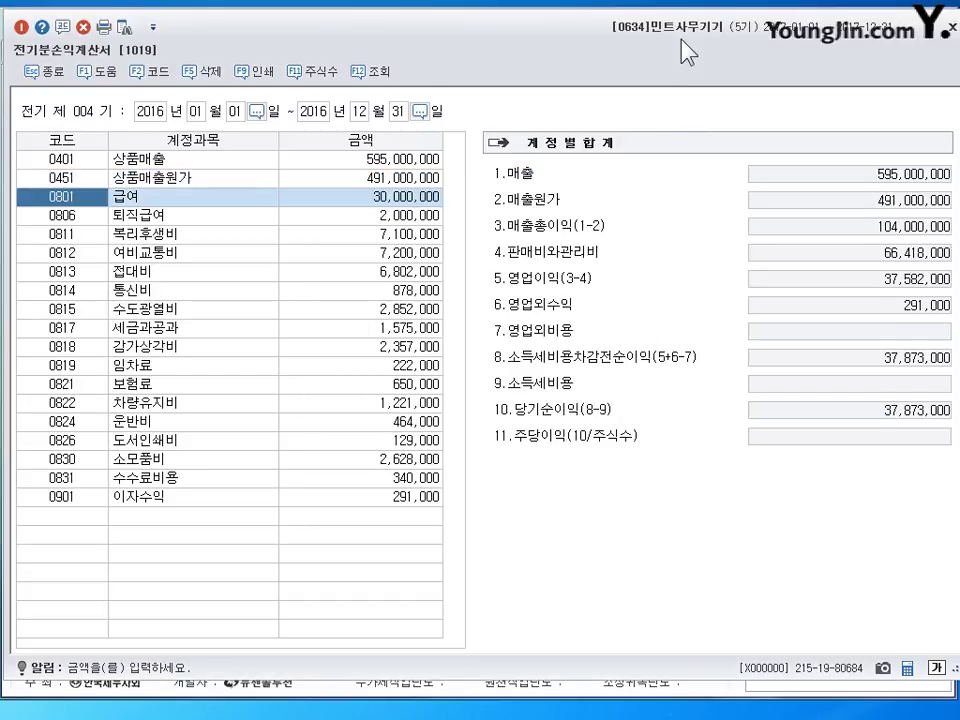
drag(681, 39, 681, 44)
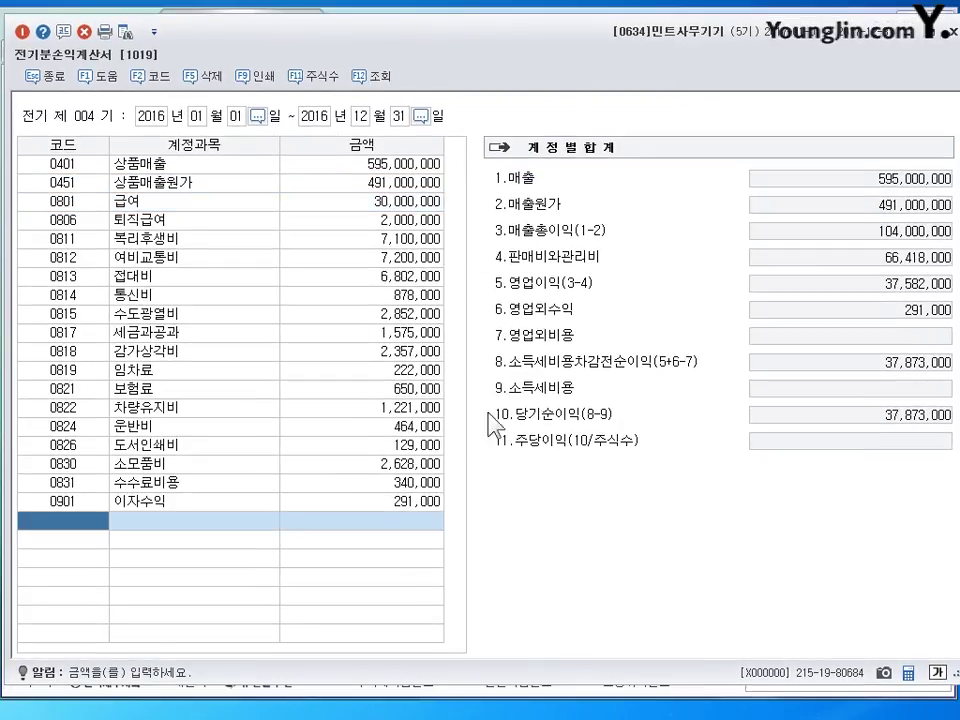
click(386, 186)
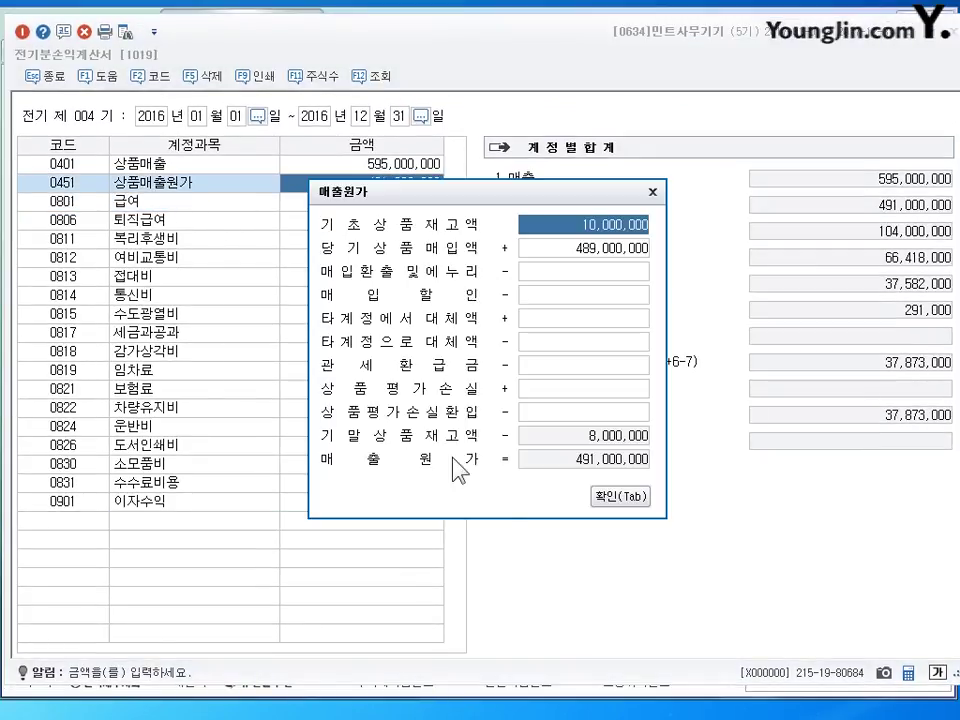
drag(578, 195, 580, 182)
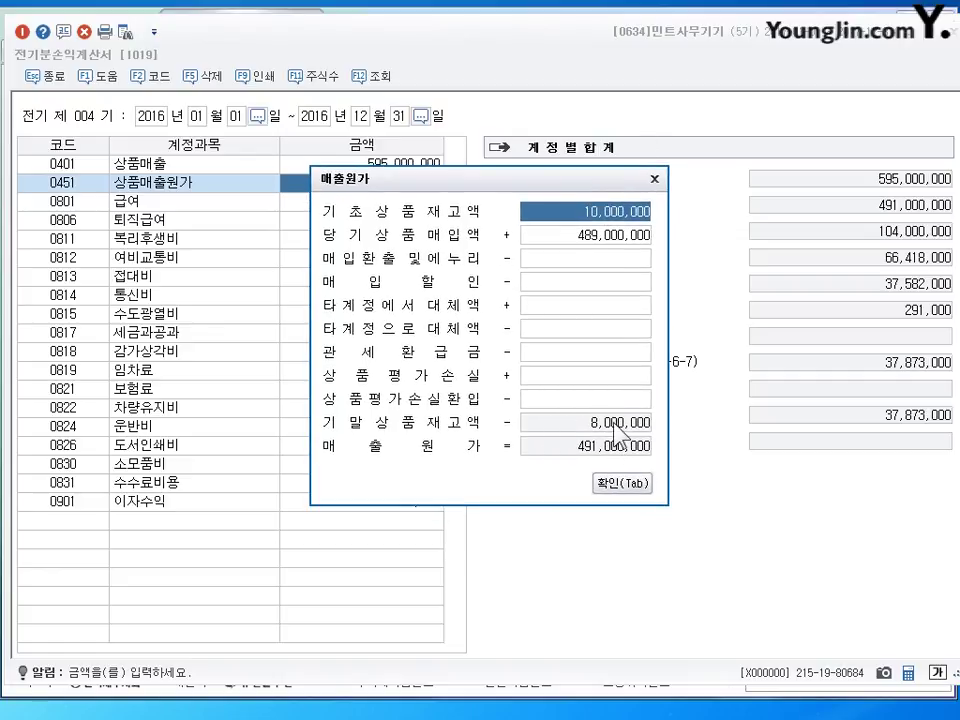
click(622, 485)
click(365, 183)
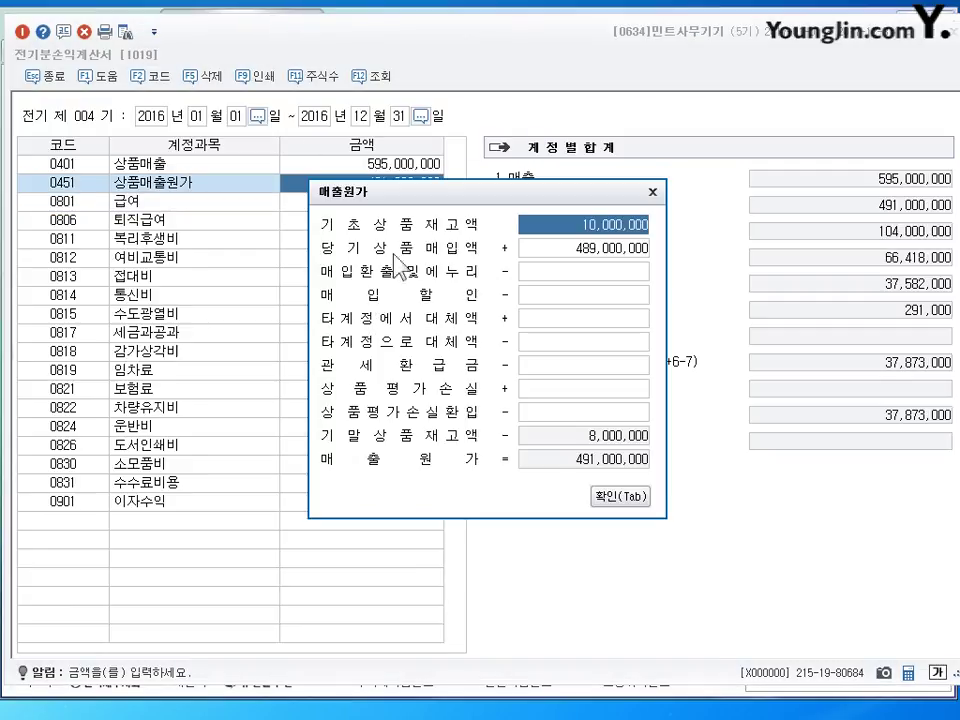
click(652, 190)
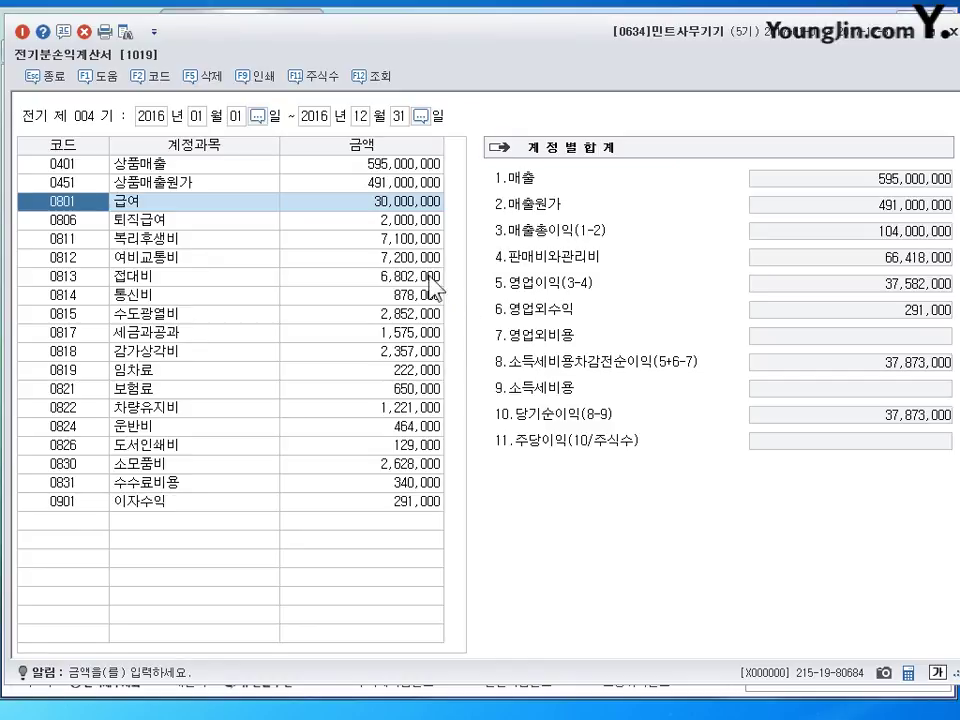
Go through the expense amounts from 퇴직급여 to 세금과공과 and correct 수도광열비 to 2,582,000
click(405, 220)
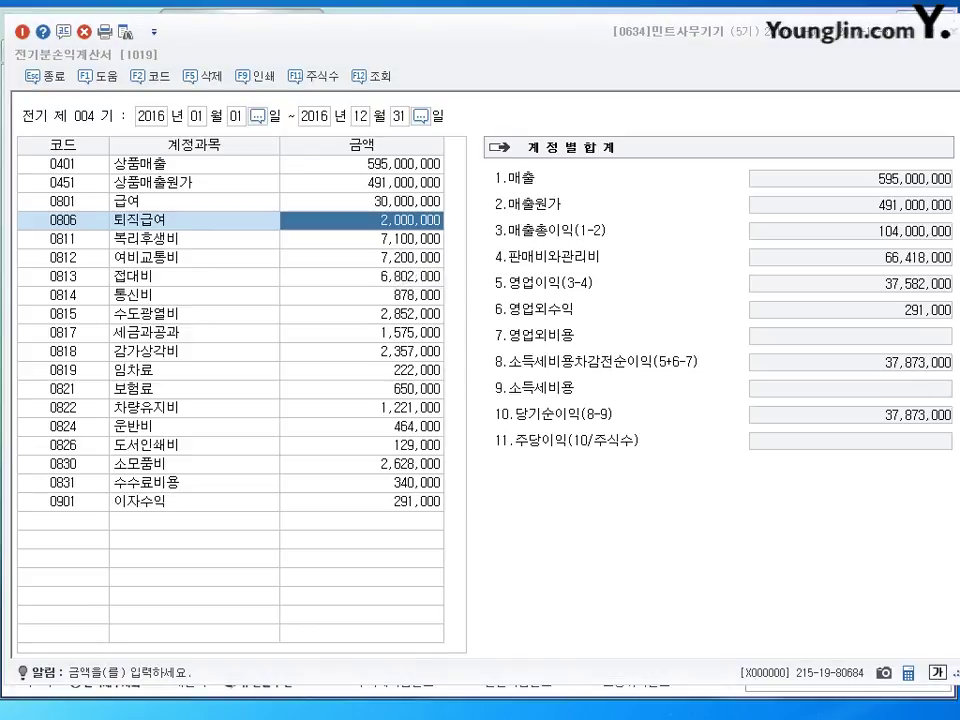
key(Return)
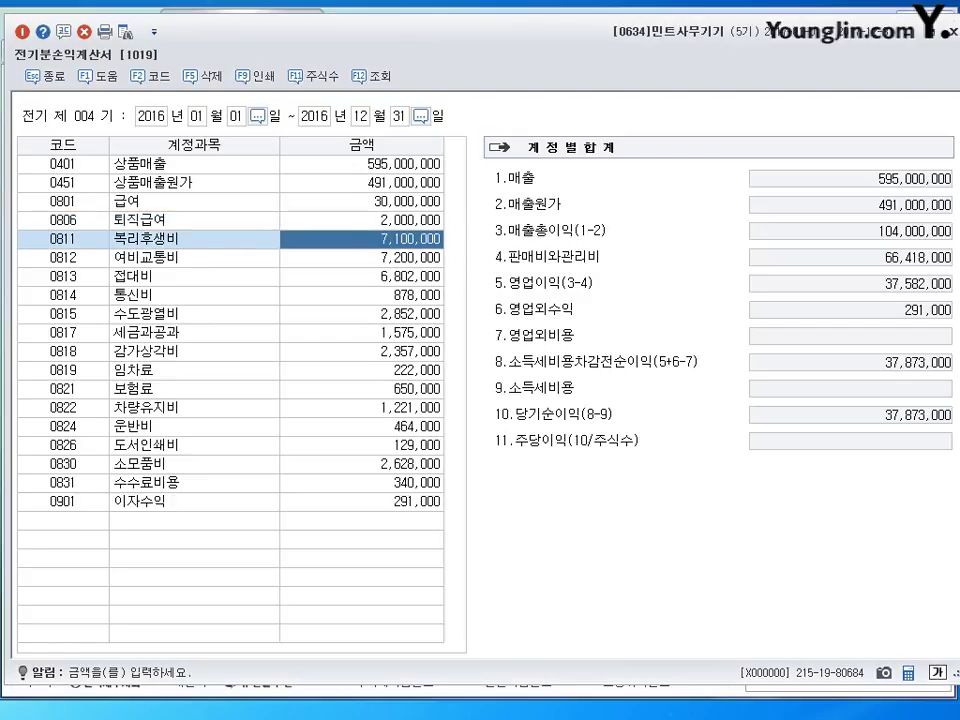
key(Return)
key(Return)
key(Return)
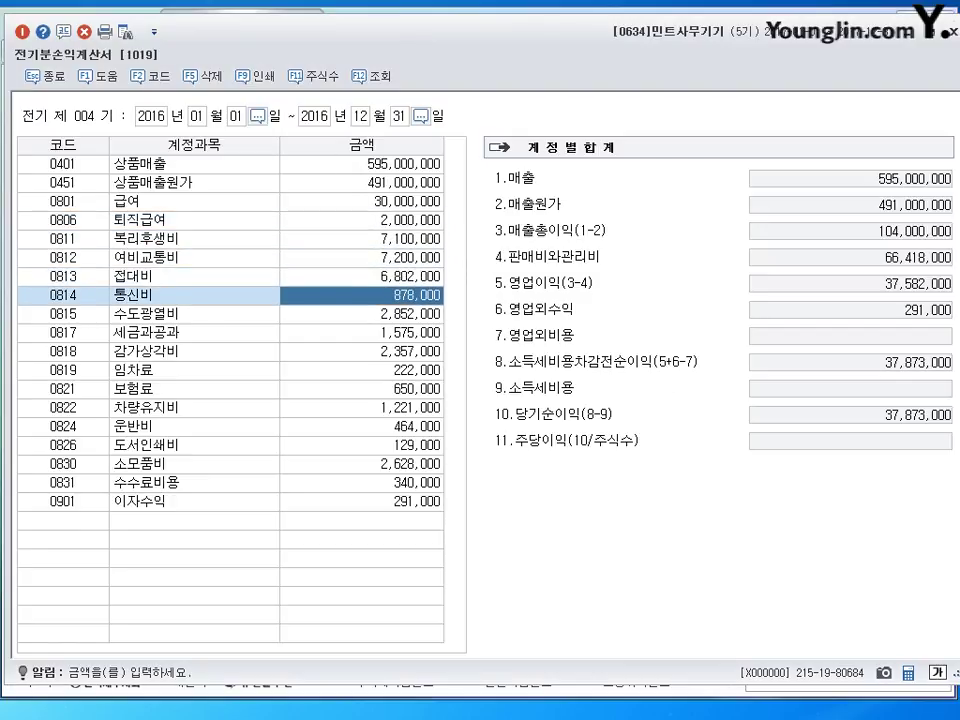
key(Return)
key(Return)
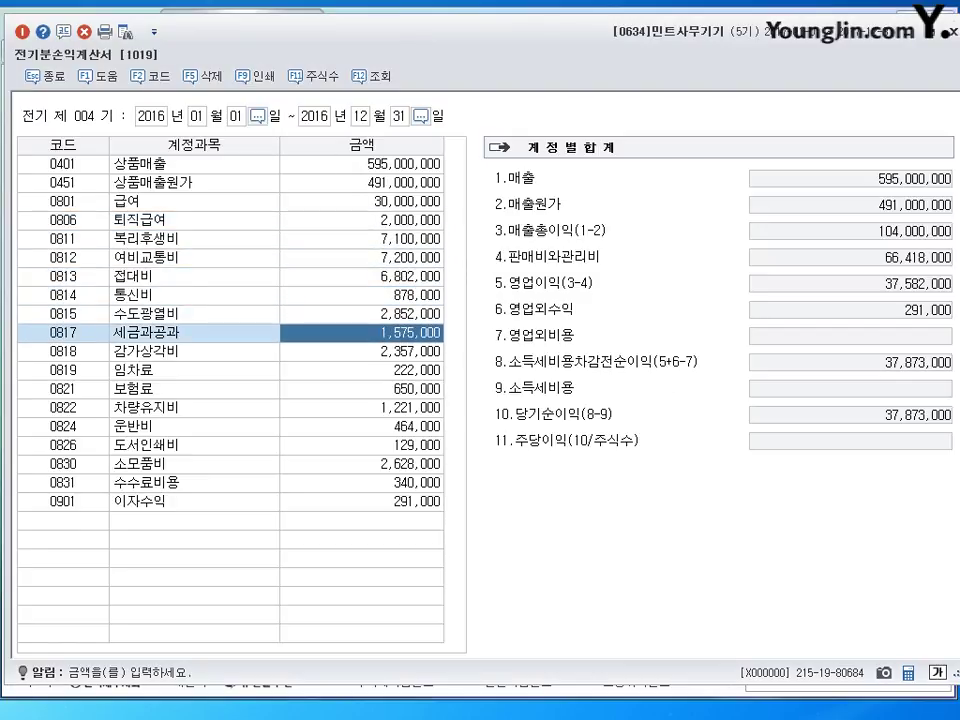
click(360, 313)
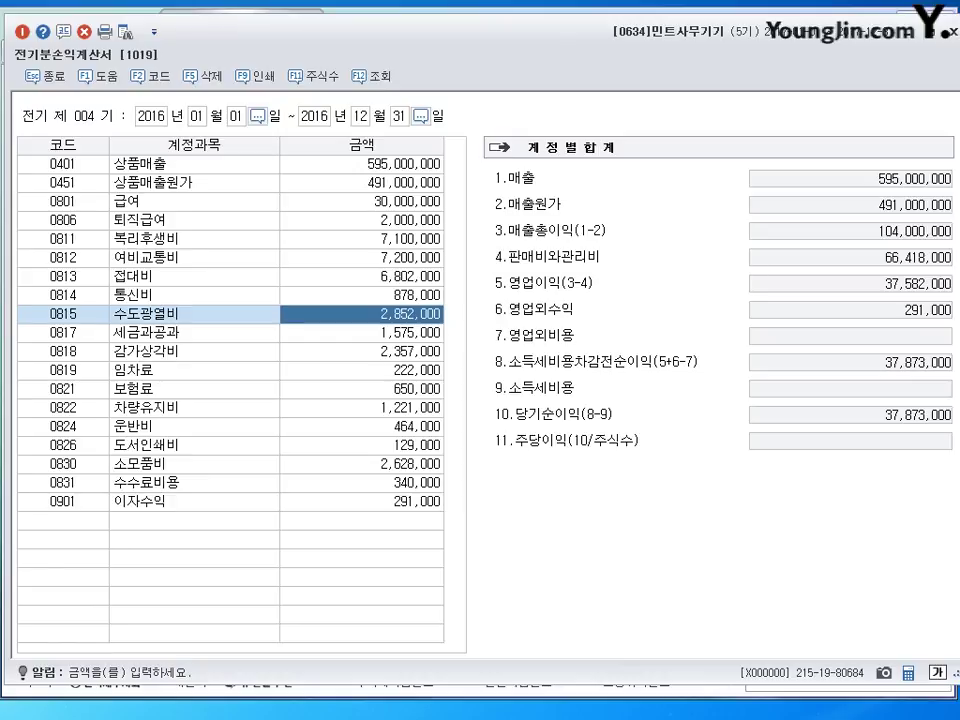
text(2)
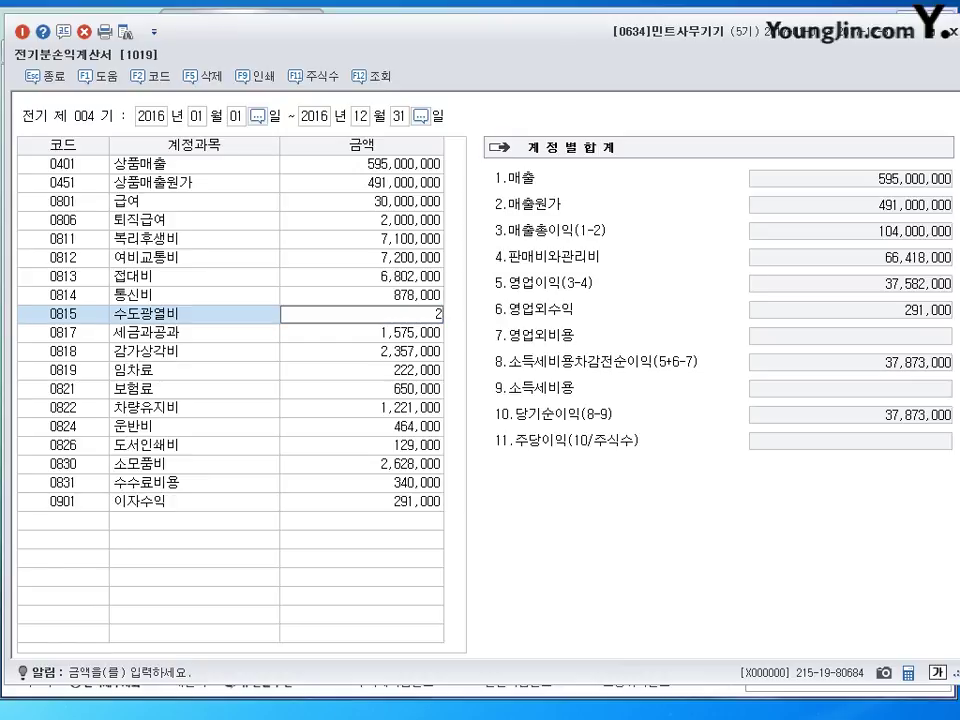
text(552000)
key(Return)
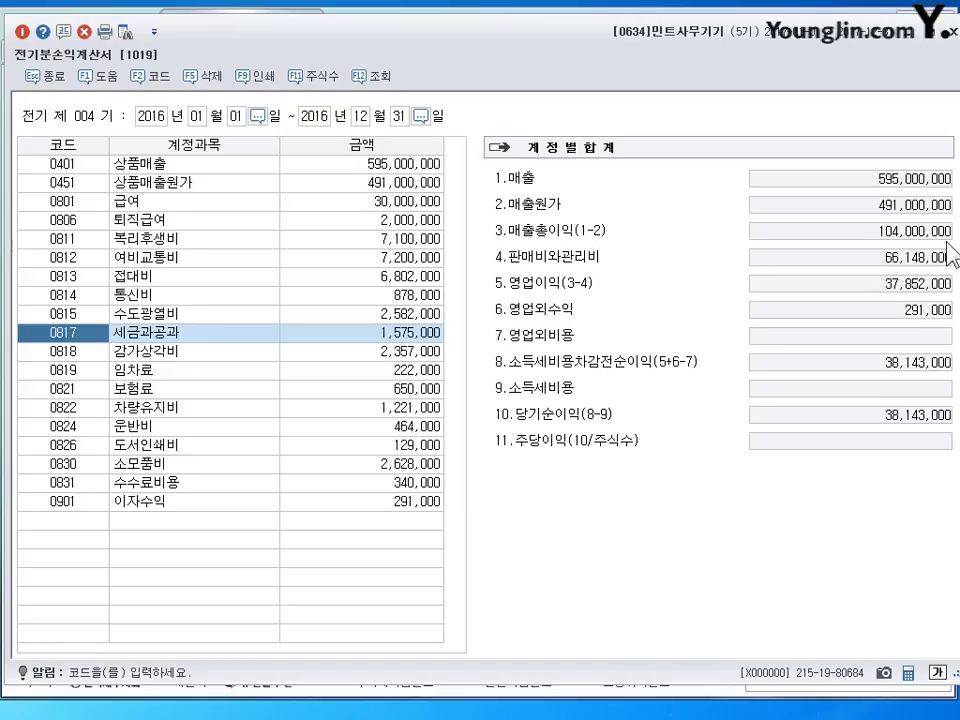
Check the remaining income statement amounts from 감가상각비 through 이자수익
click(408, 352)
key(Down)
key(Down)
key(Down)
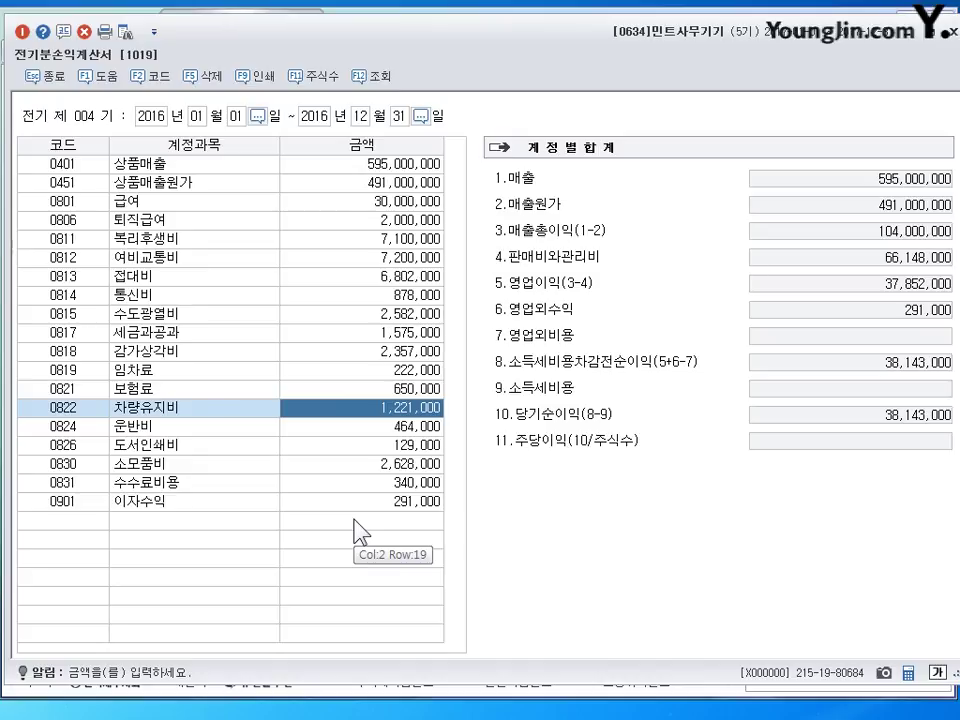
key(Down)
key(Down)
key(Down)
key(Down)
key(Down)
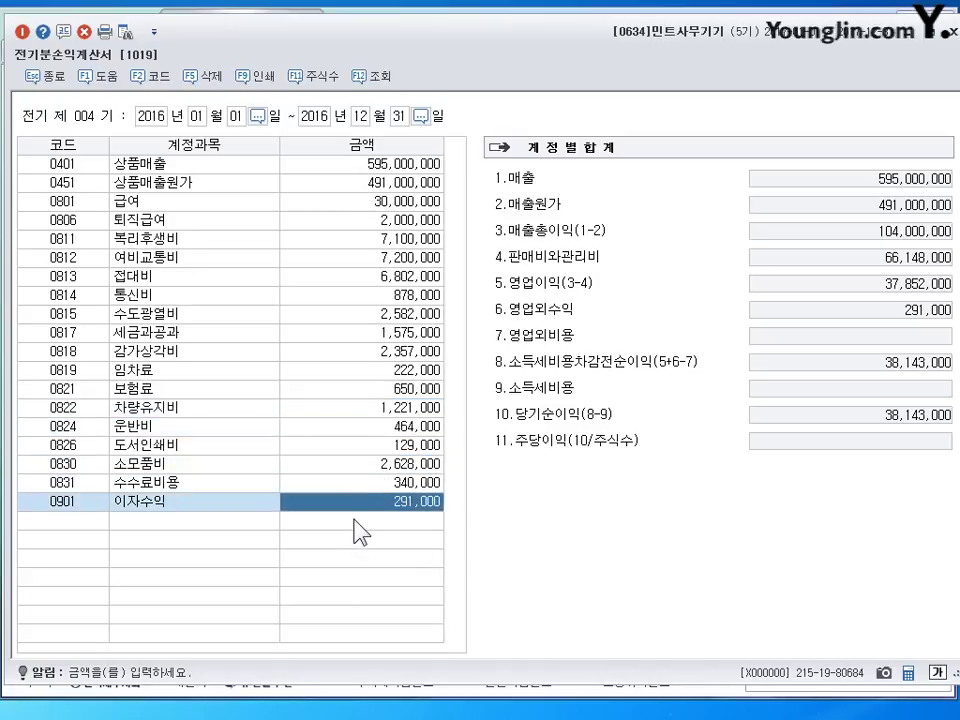
Add the missing 이자비용 account (code 951) below 이자수익 with an amount of 5,623,000
key(Return)
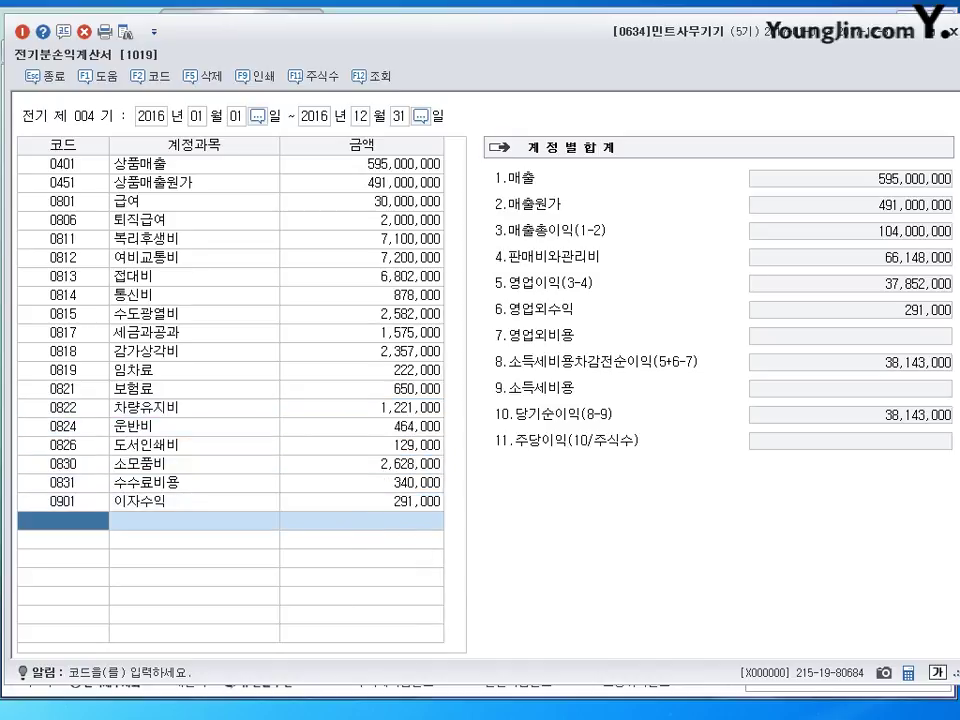
text(0951)
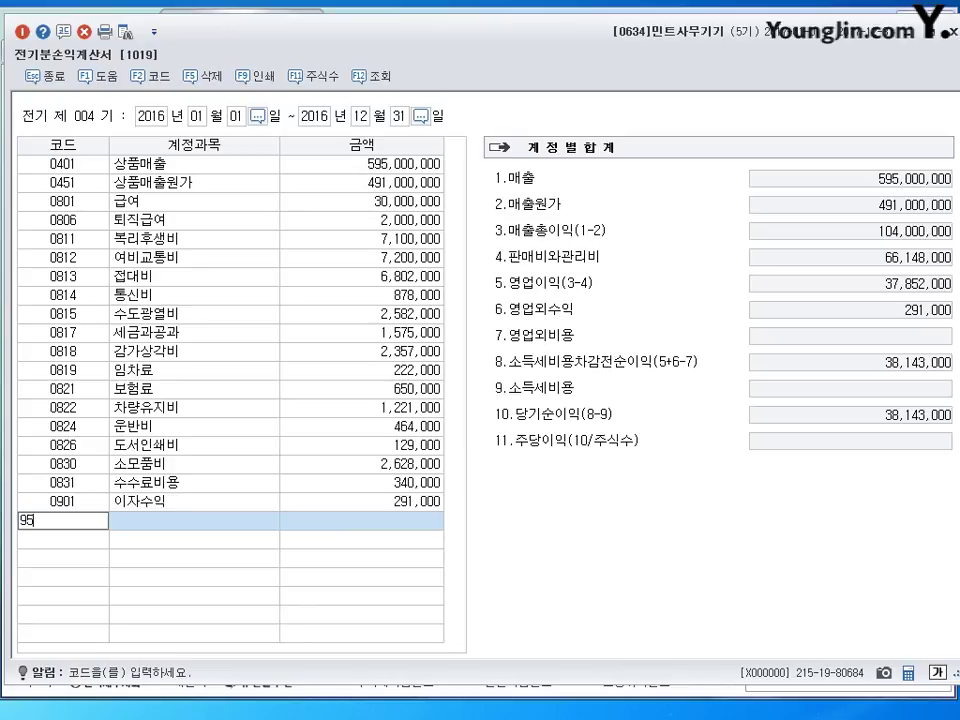
key(Return)
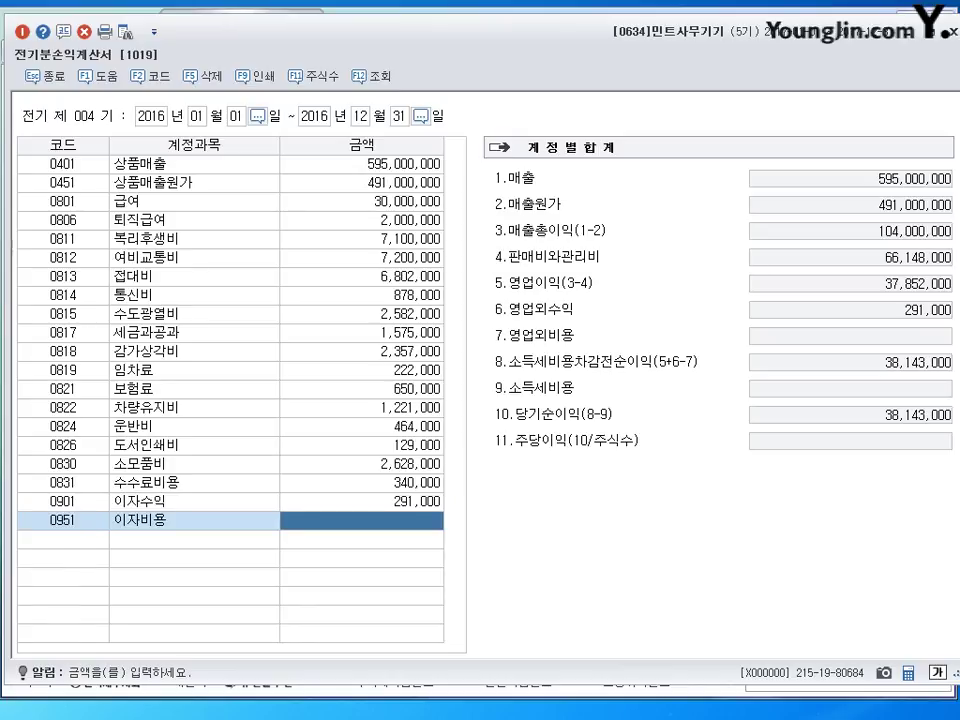
text(5,623,000)
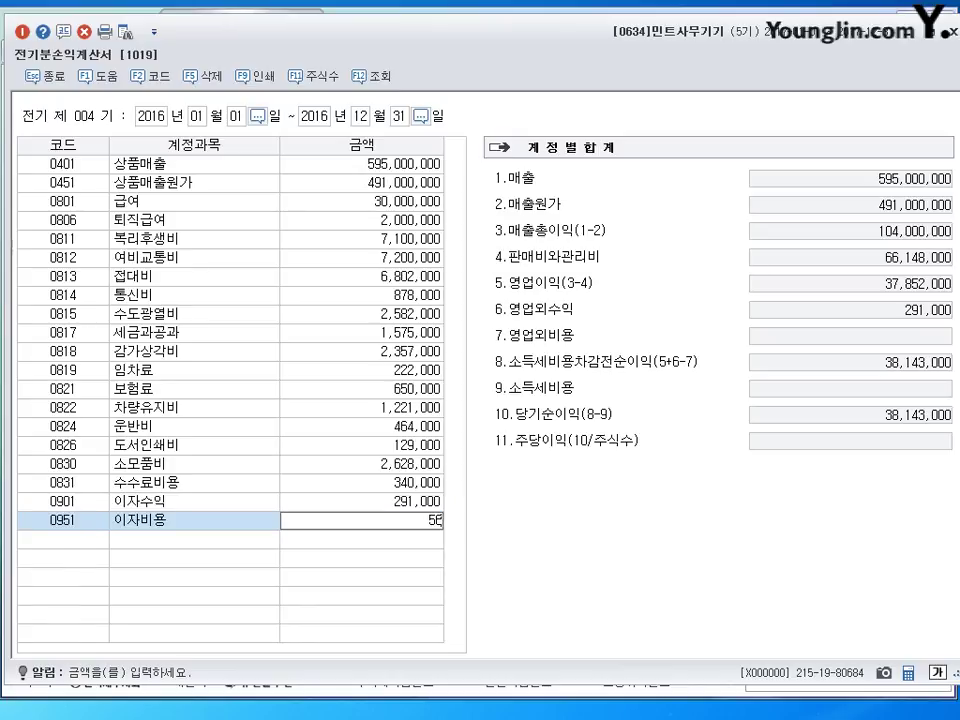
key(Return)
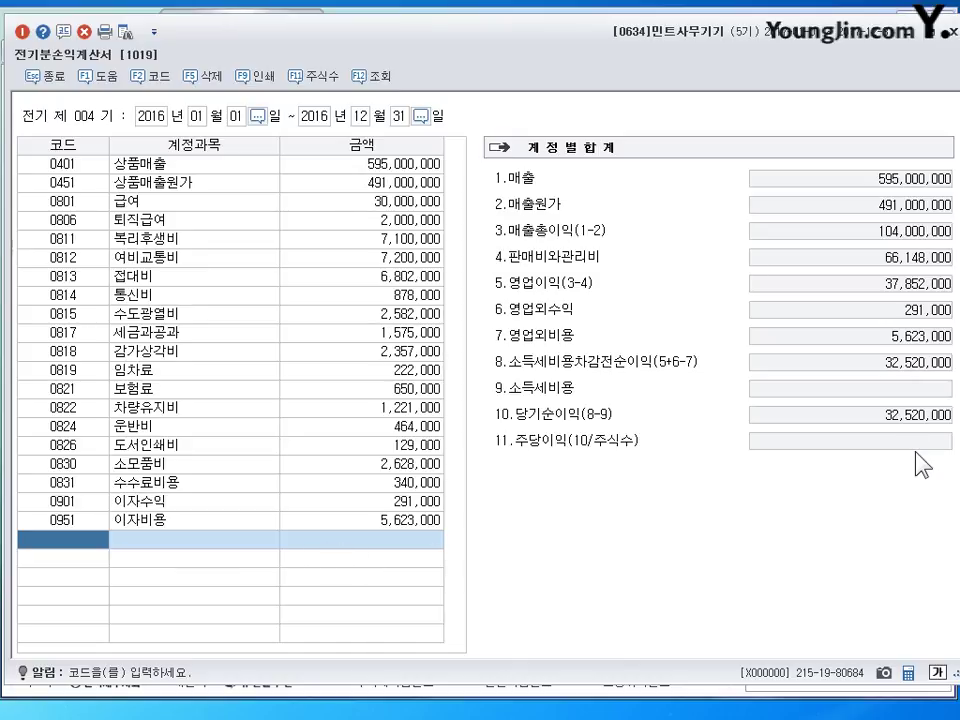
Close the income statement, switch to the exam document and read question 03 on the opening receivable balances by customer (거래처별초기이월)
click(950, 32)
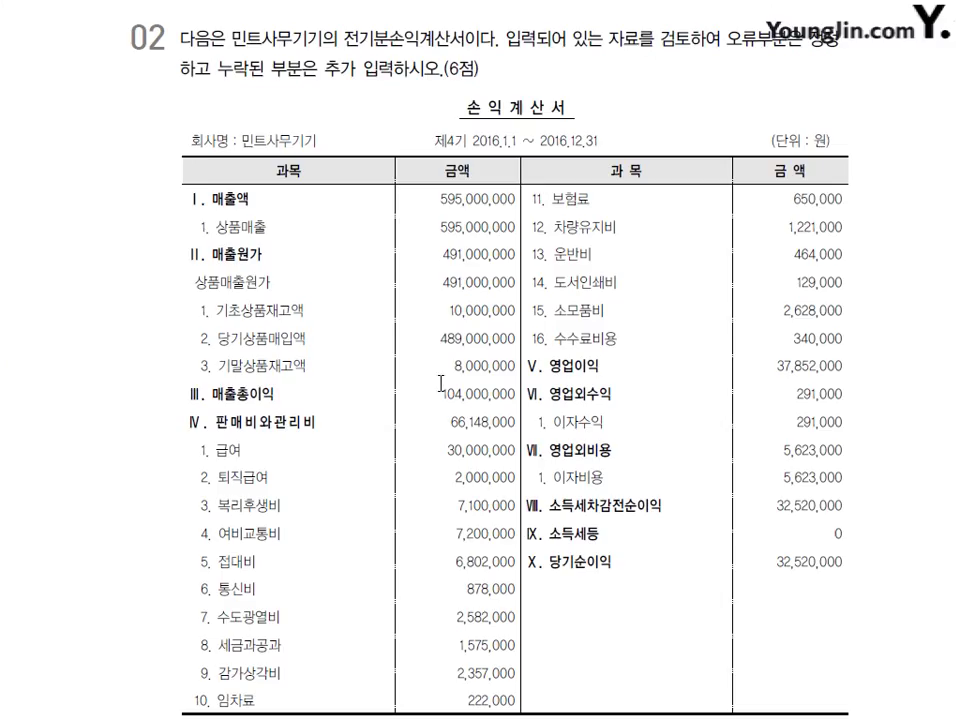
scroll(437, 425, down, 5)
scroll(436, 430, down, 3)
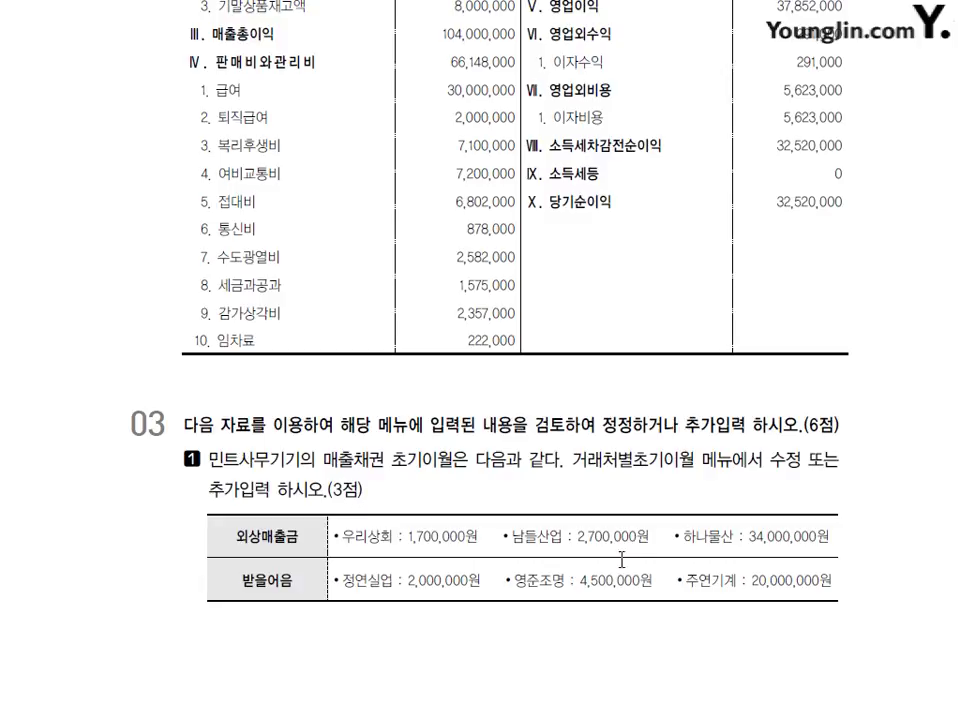
In the opening balances by customer (거래처별초기이월), add 남들산업 as a customer line under 외상매출금
scroll(463, 411, down, 8)
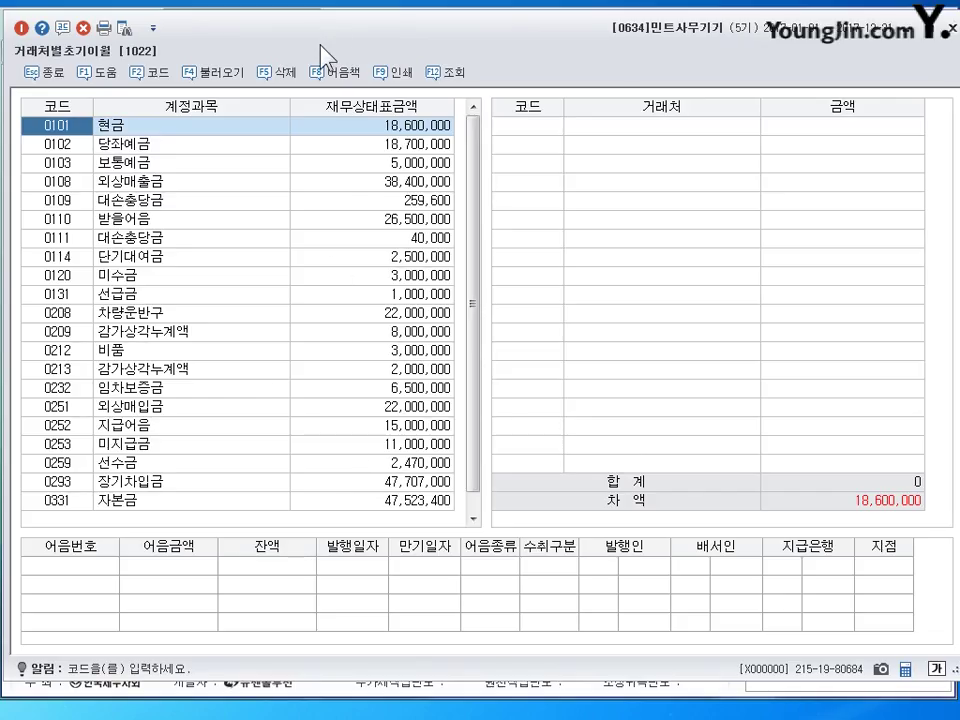
click(147, 183)
click(565, 126)
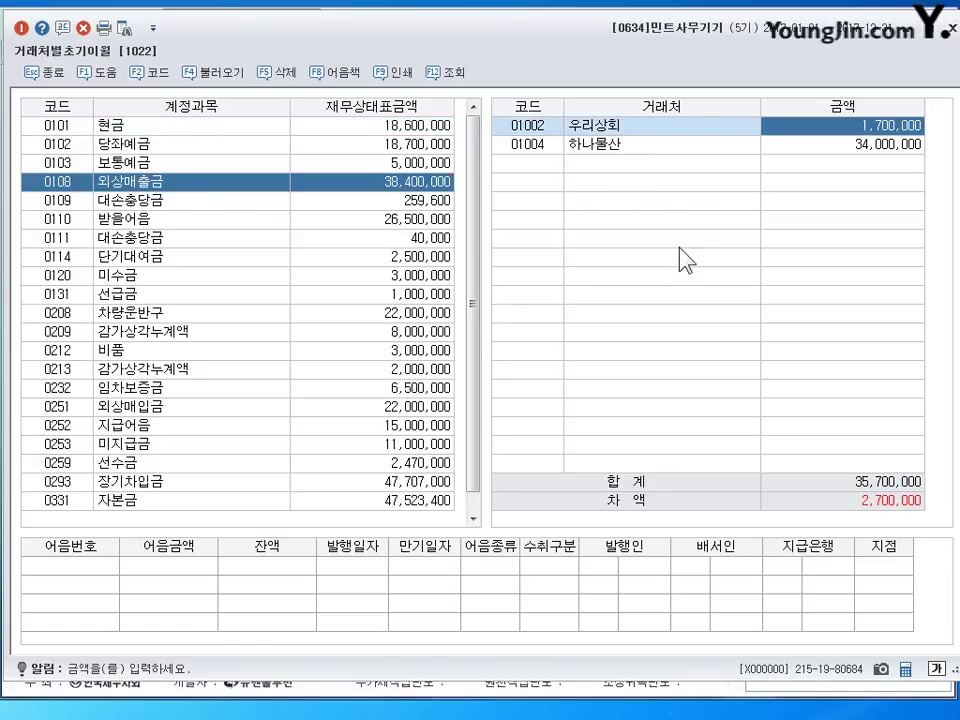
key(Return)
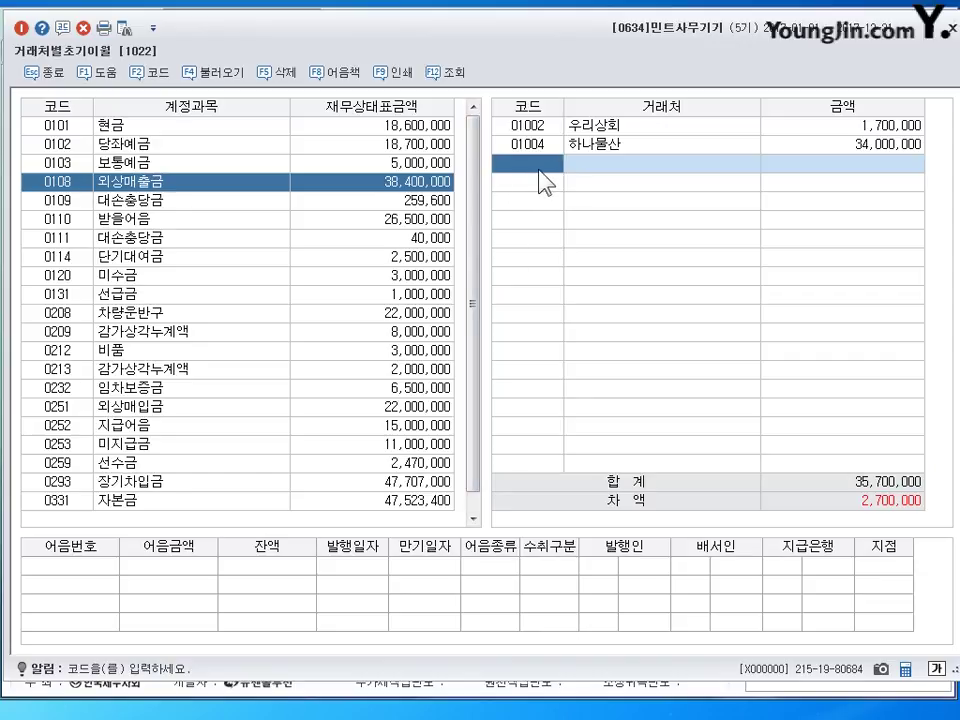
click(151, 72)
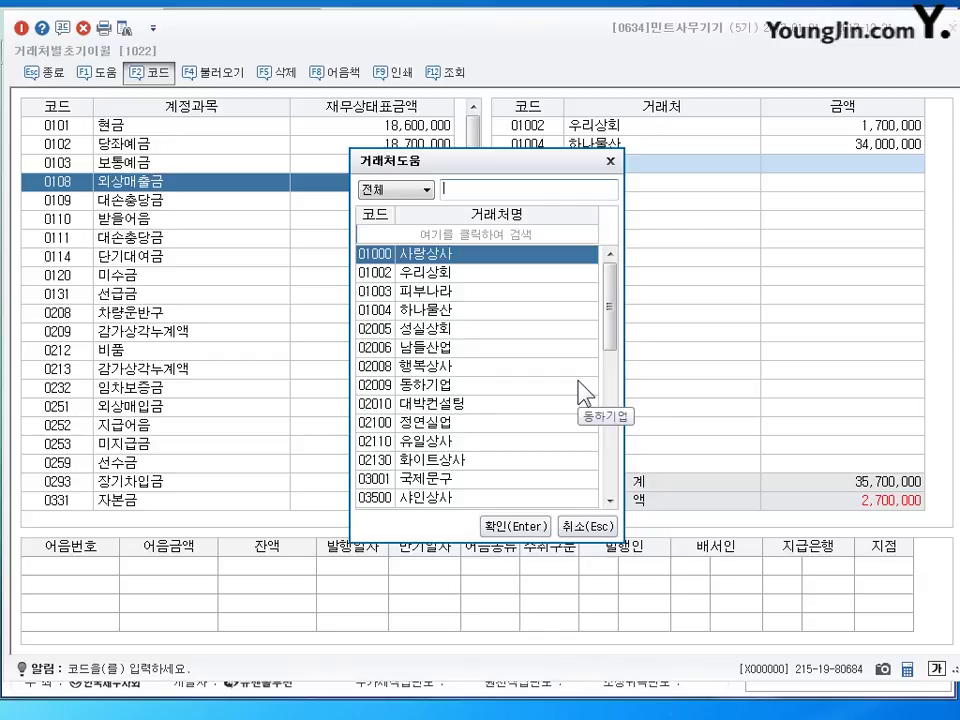
text(남들)
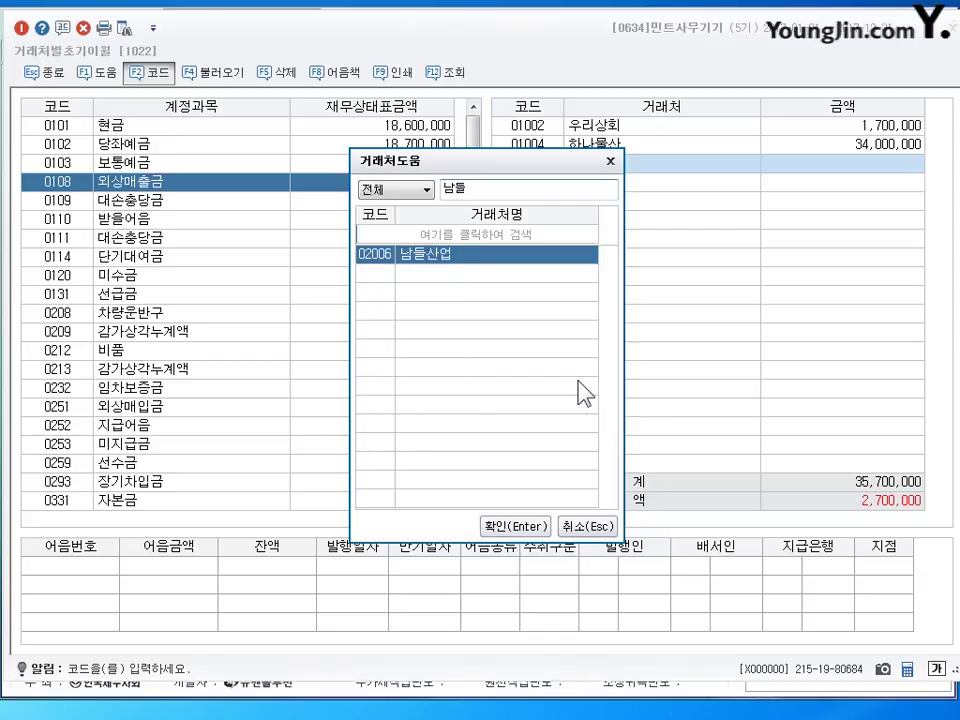
key(Return)
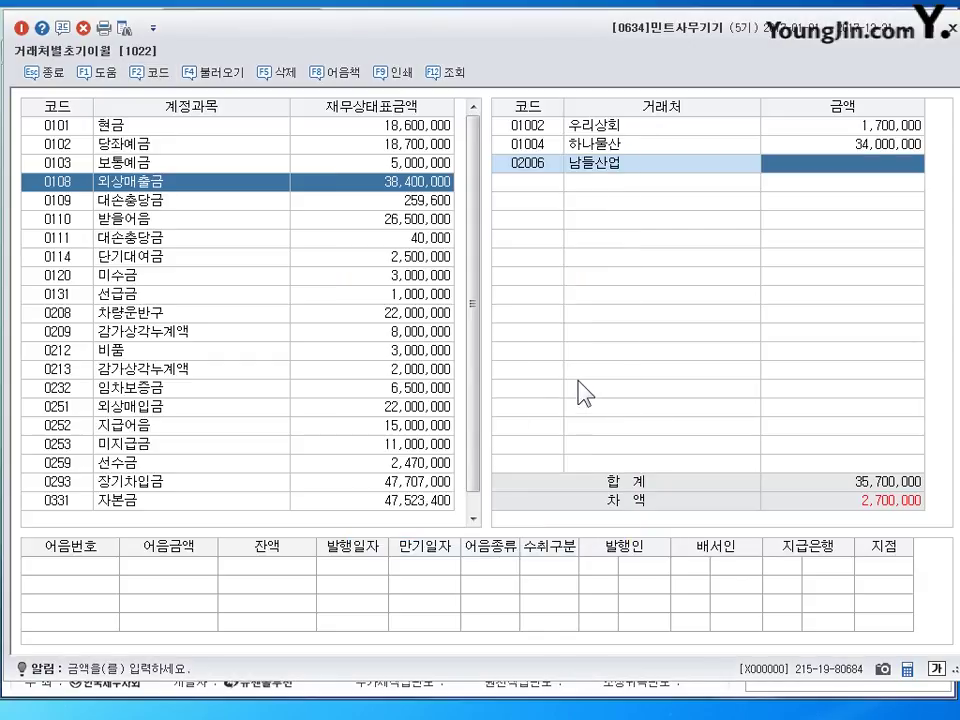
text(27100000)
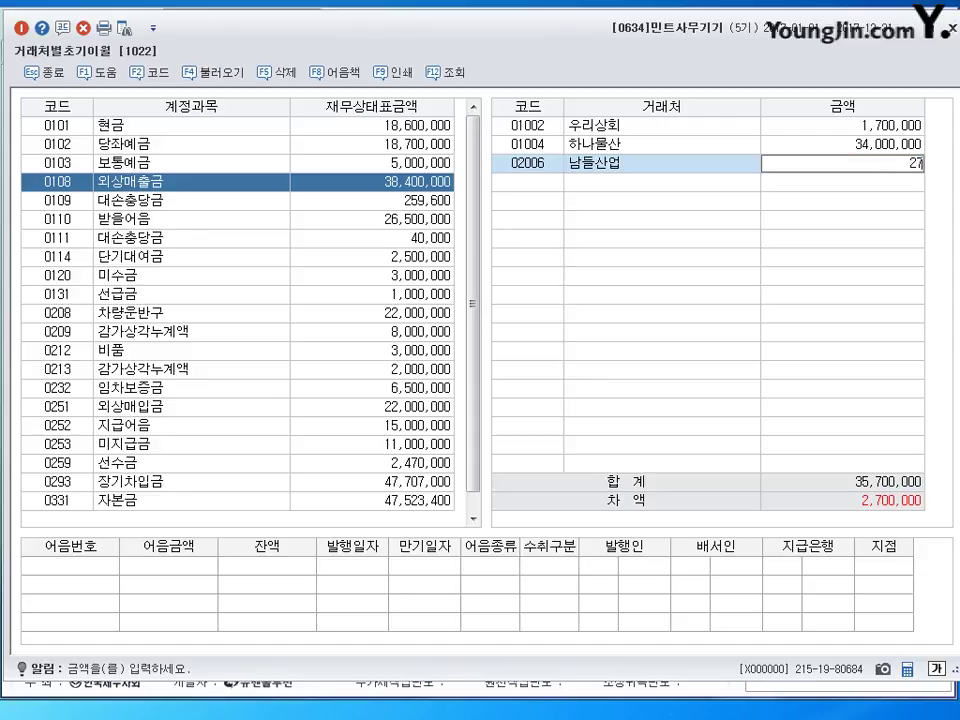
key(BackSpace)
key(BackSpace)
key(BackSpace)
key(BackSpace)
key(BackSpace)
key(BackSpace)
key(BackSpace)
key(BackSpace)
text(27,400,000)
key(Return)
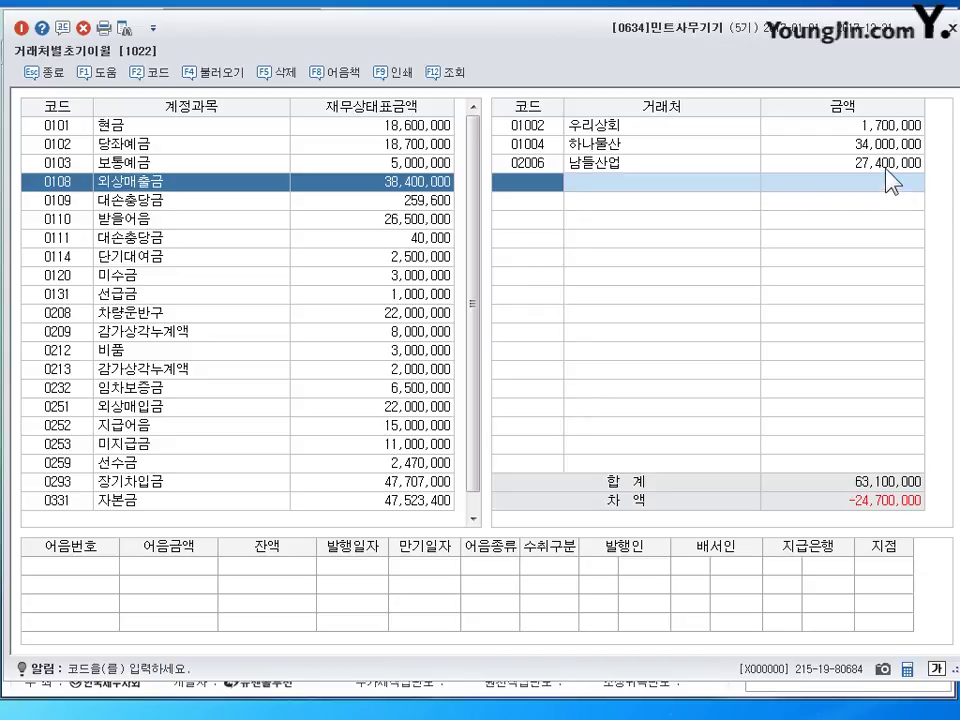
Set the 외상매출금 opening balance of 남들산업 to 2,700,000
key(Up)
text(2700000)
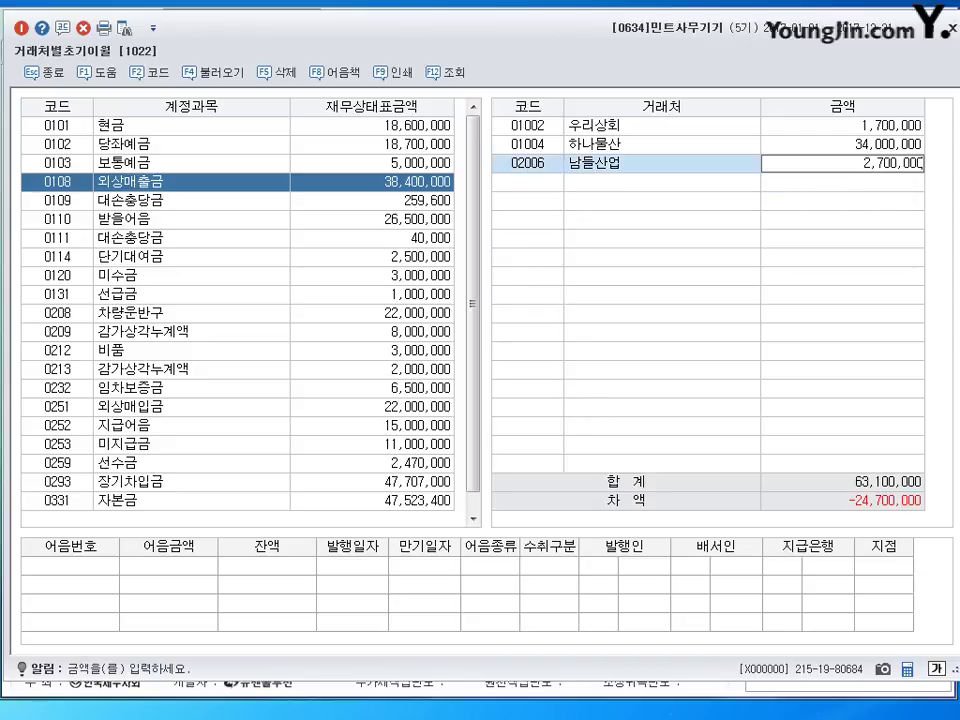
key(Return)
key(Up)
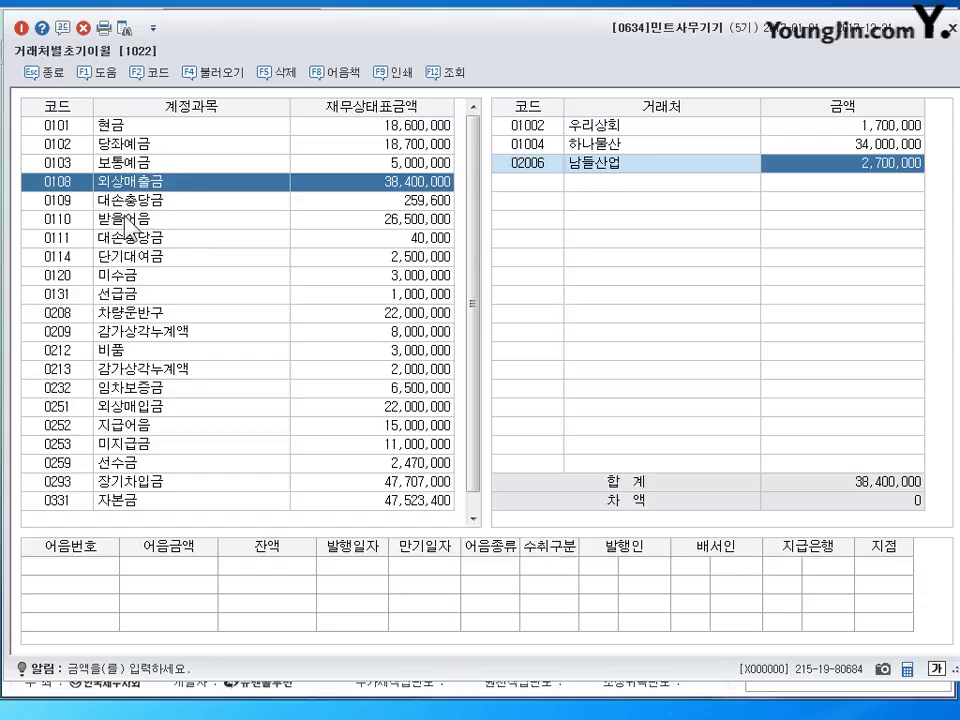
Under 받을어음, correct the opening balance of 주연기계 to 20,000,000
click(126, 218)
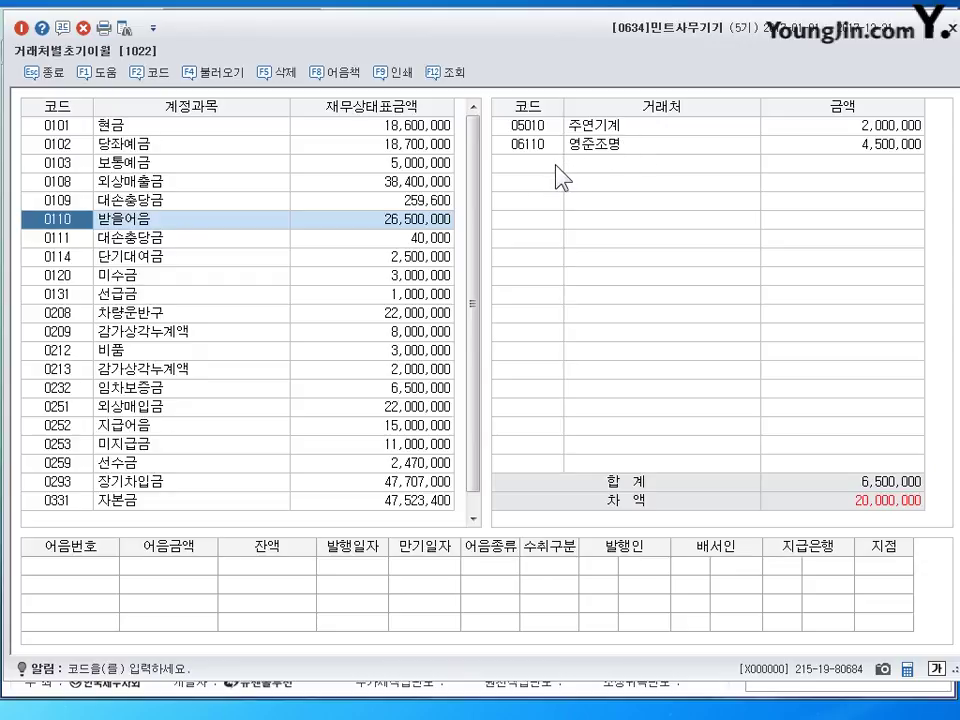
click(838, 128)
text(20)
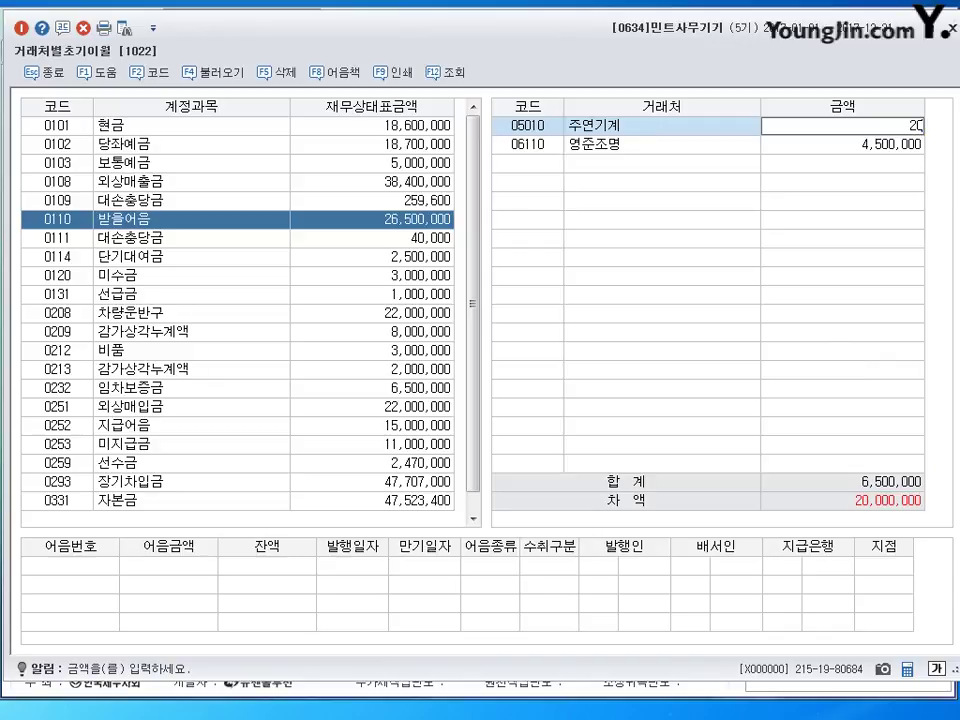
text(,000,000)
key(Return)
Add 정연실업 as a customer under 받을어음 with an opening balance of 2,000,000
click(550, 170)
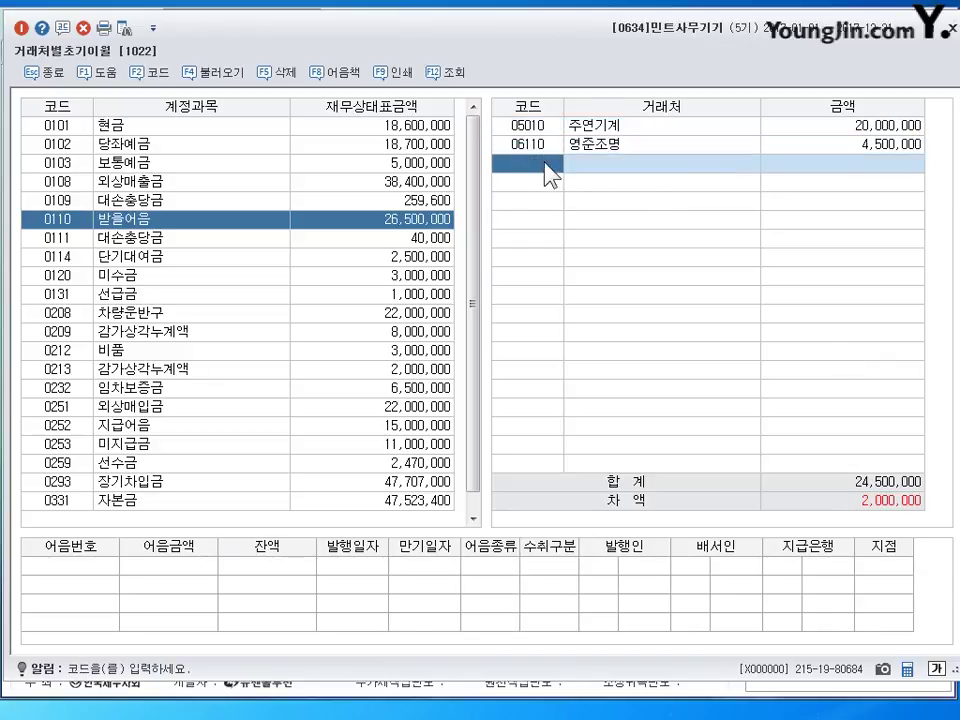
click(150, 72)
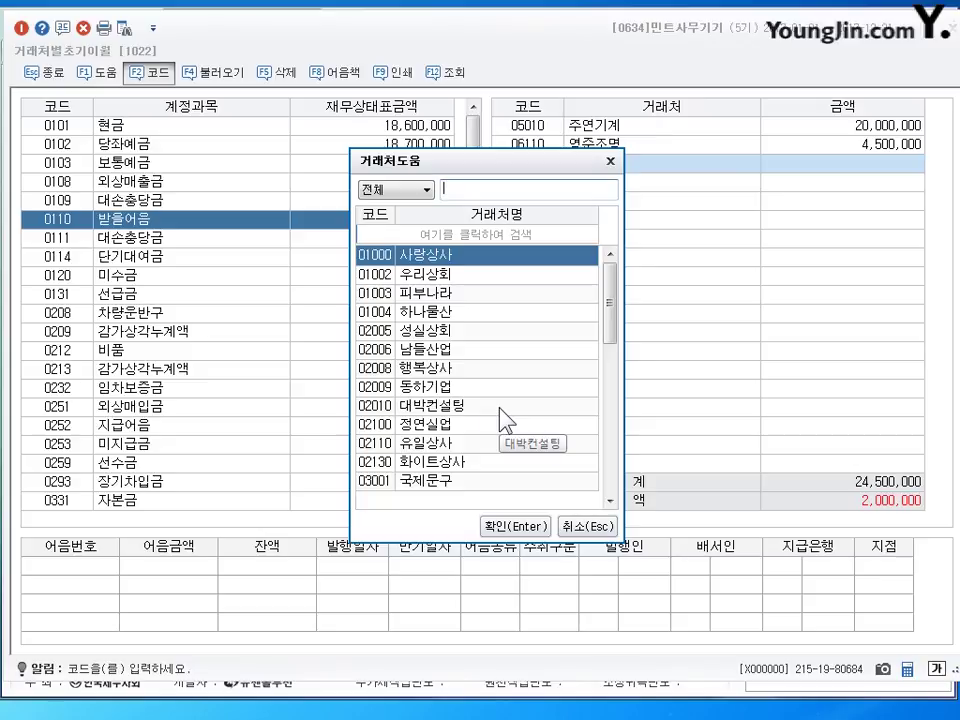
text(ㅈ)
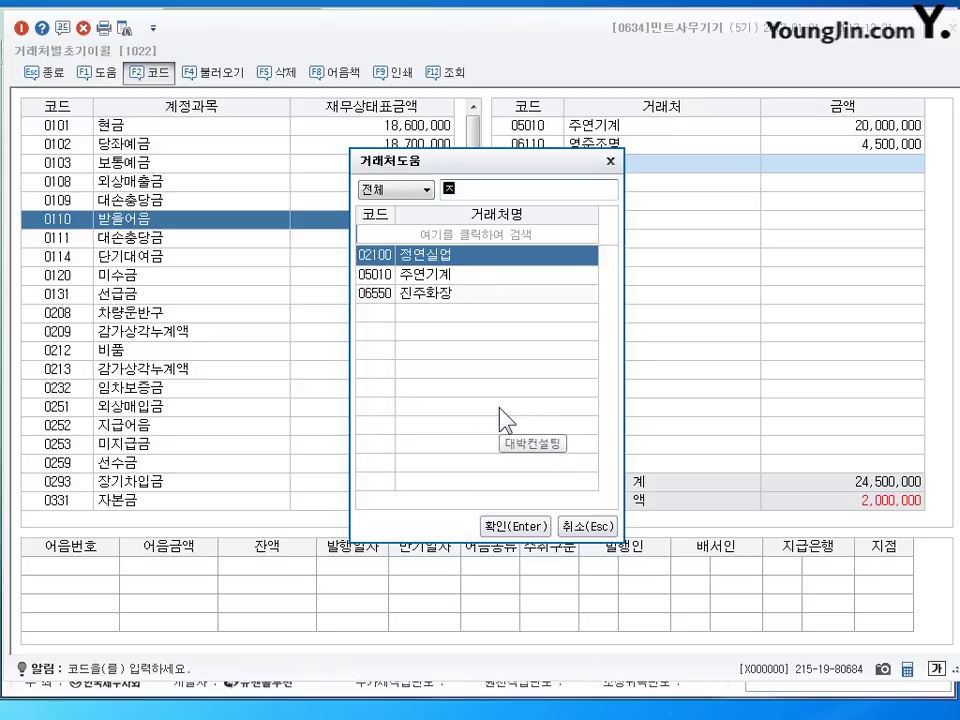
text(ㅓㅇ)
key(Return)
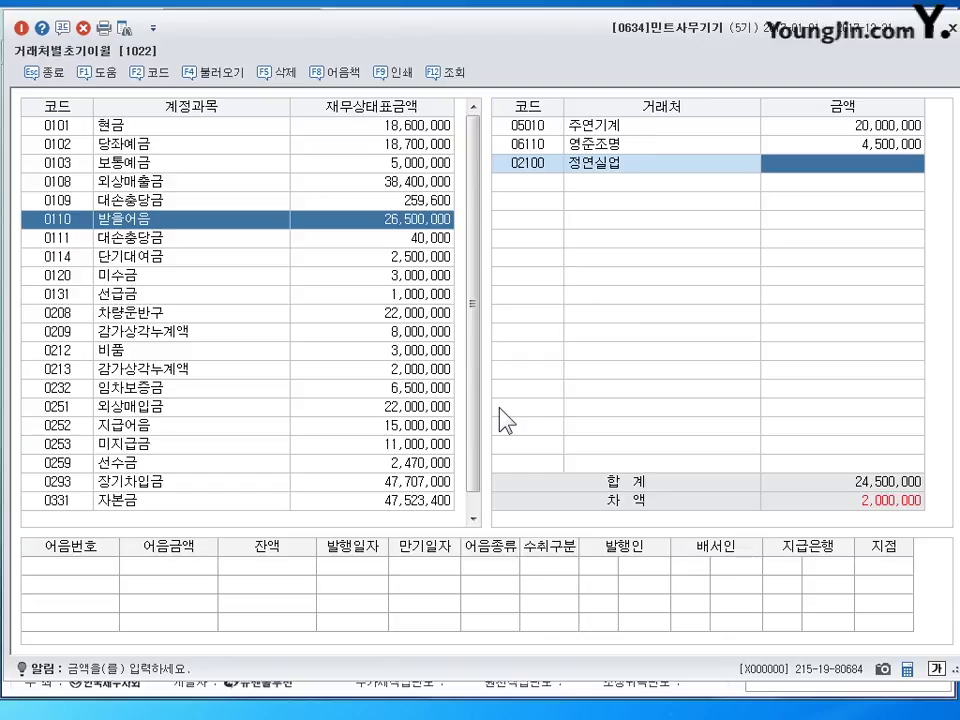
text(2000000)
key(Return)
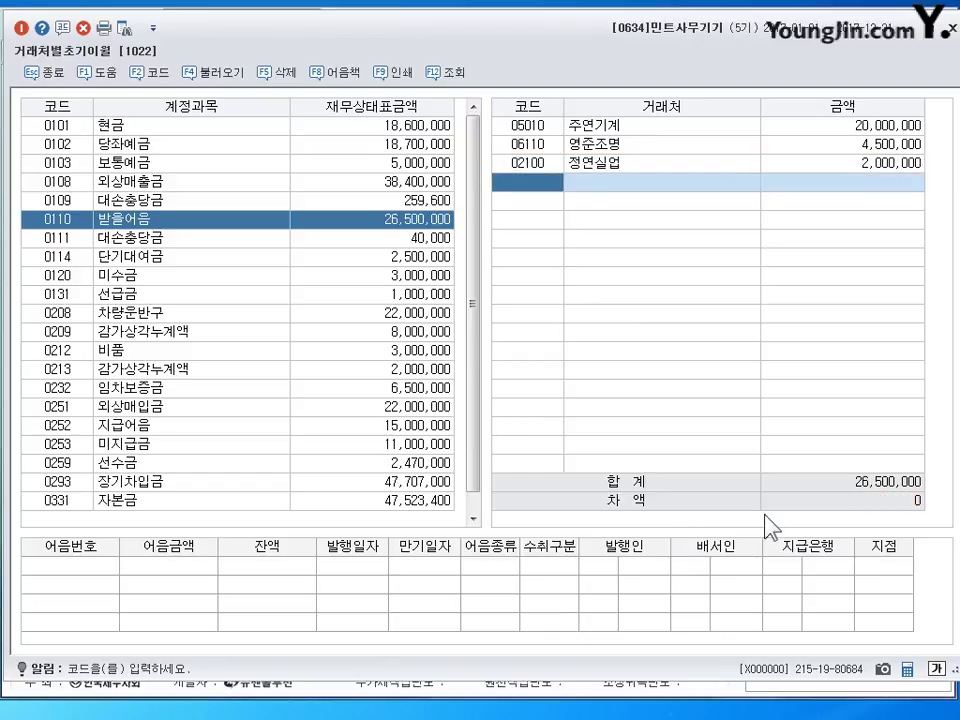
Close the opening balances by customer and read question 04 on general voucher entries (일반전표입력) in the exam document
click(952, 28)
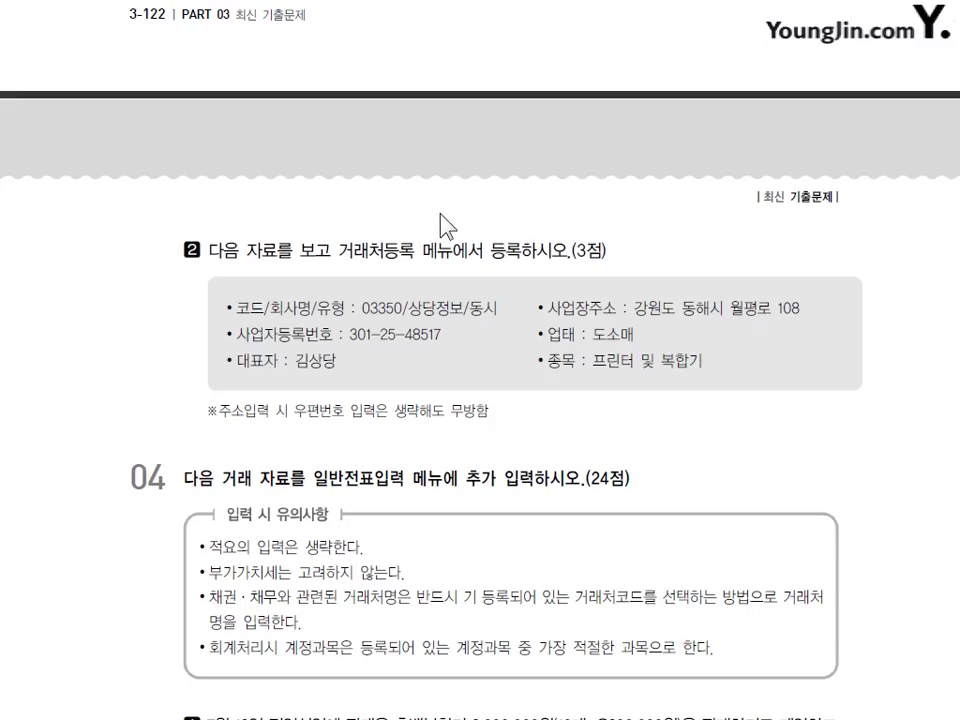
scroll(441, 214, down, 5)
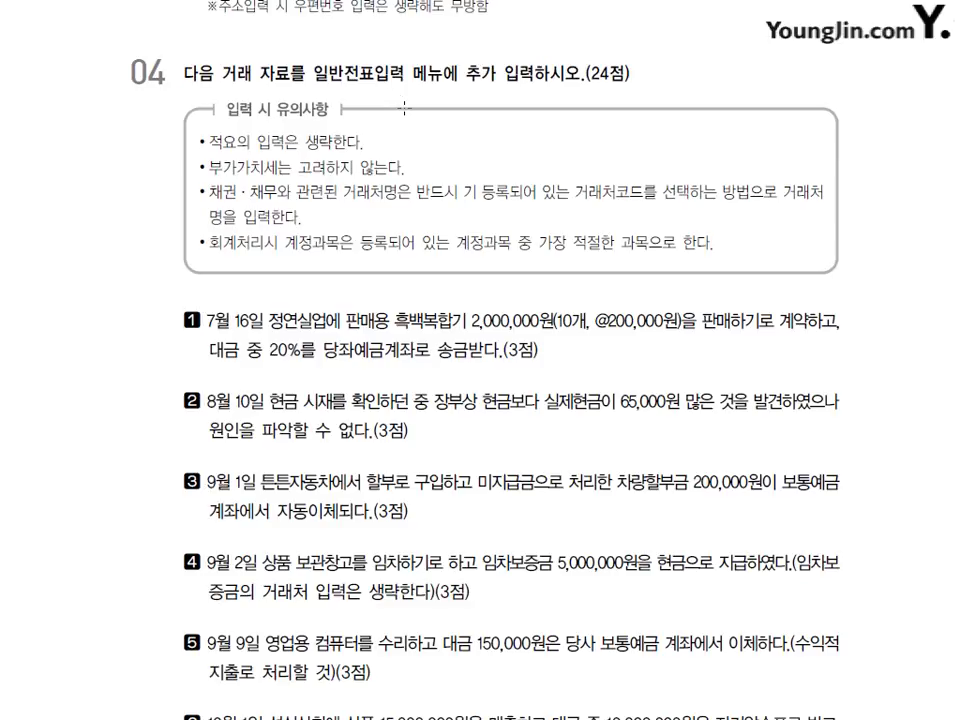
scroll(405, 107, down, 1)
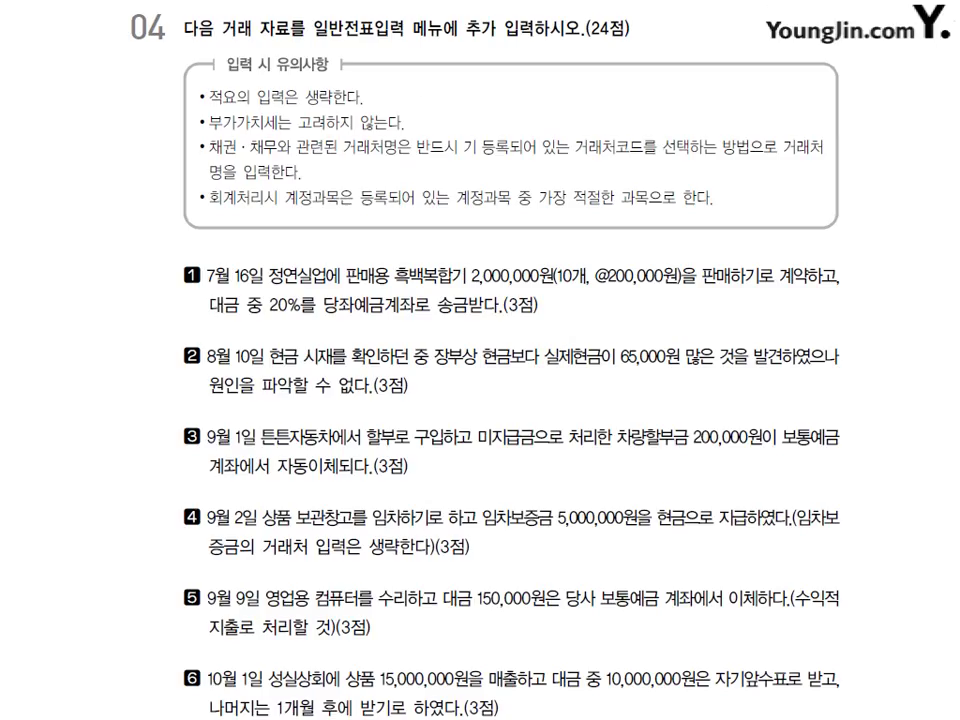
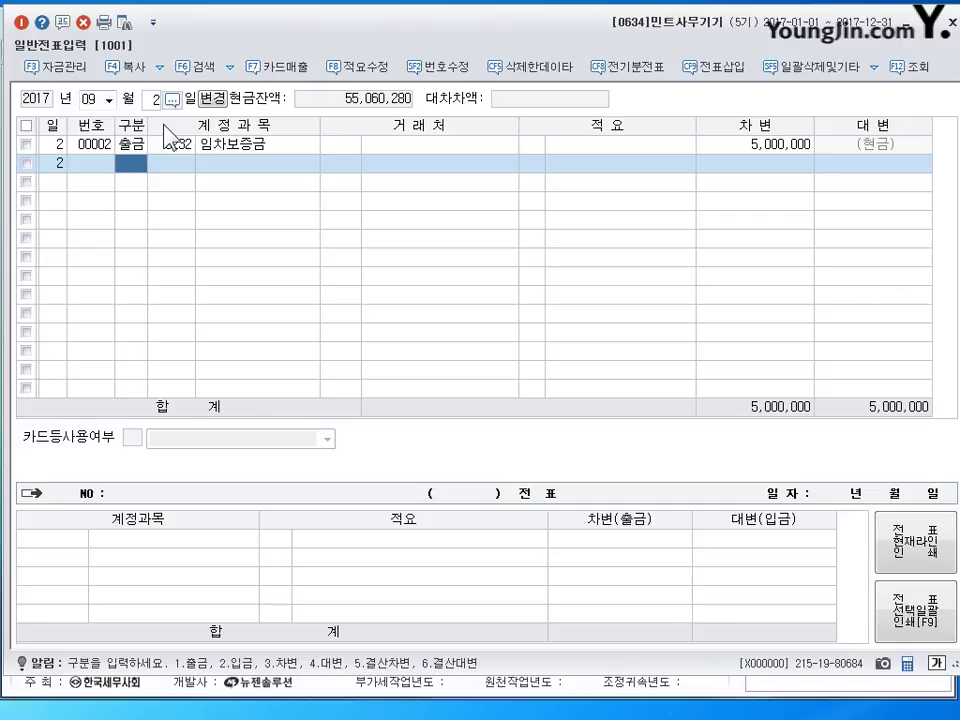
In the general vouchers, switch to September 9 and enter a debit of 150,000 to 수선비 (code 820)
key(shift+Tab)
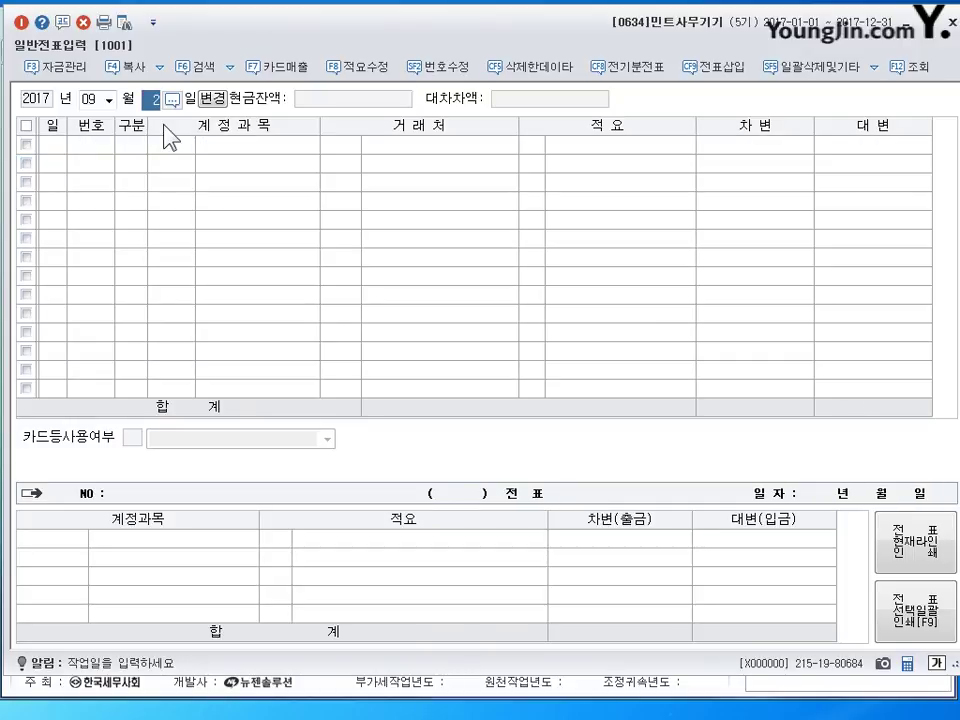
text(9)
key(Return)
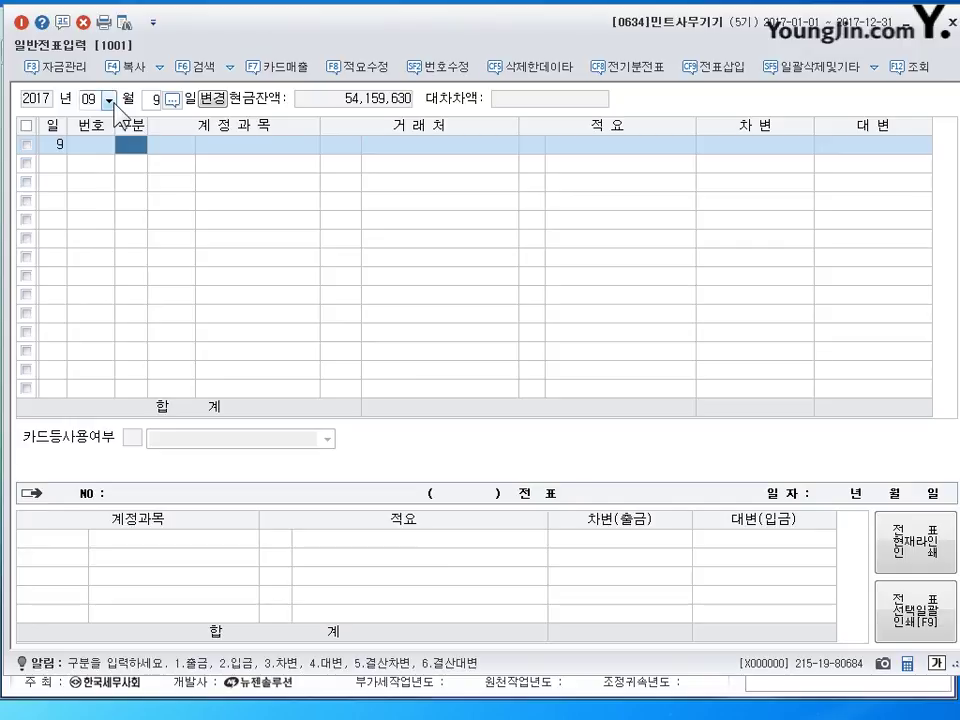
text(3820)
key(Return)
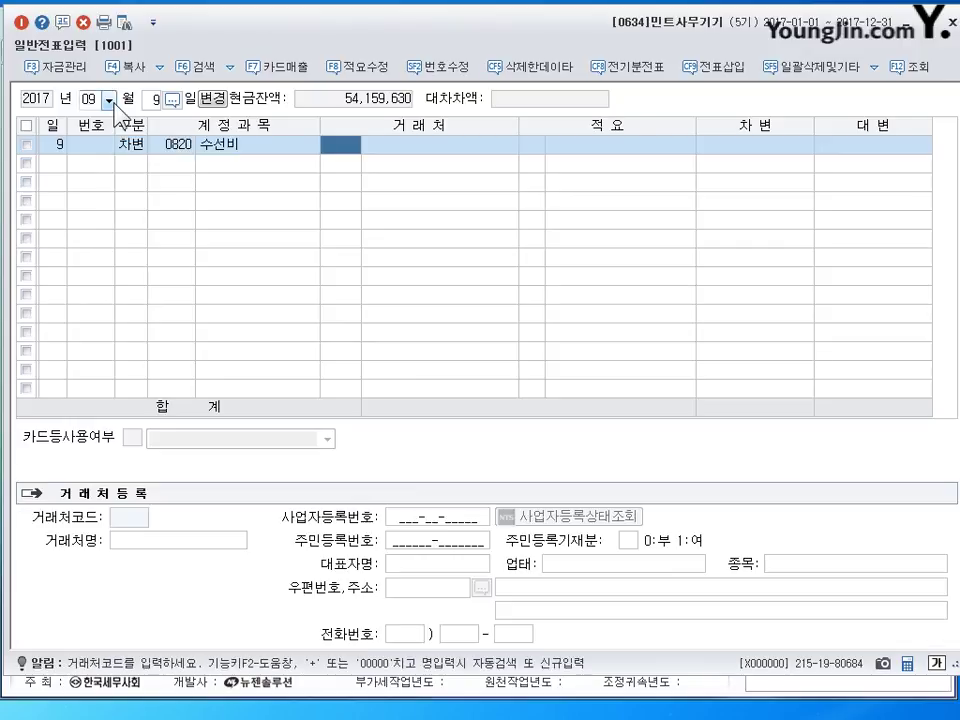
key(Return)
key(Return)
text(1500000)
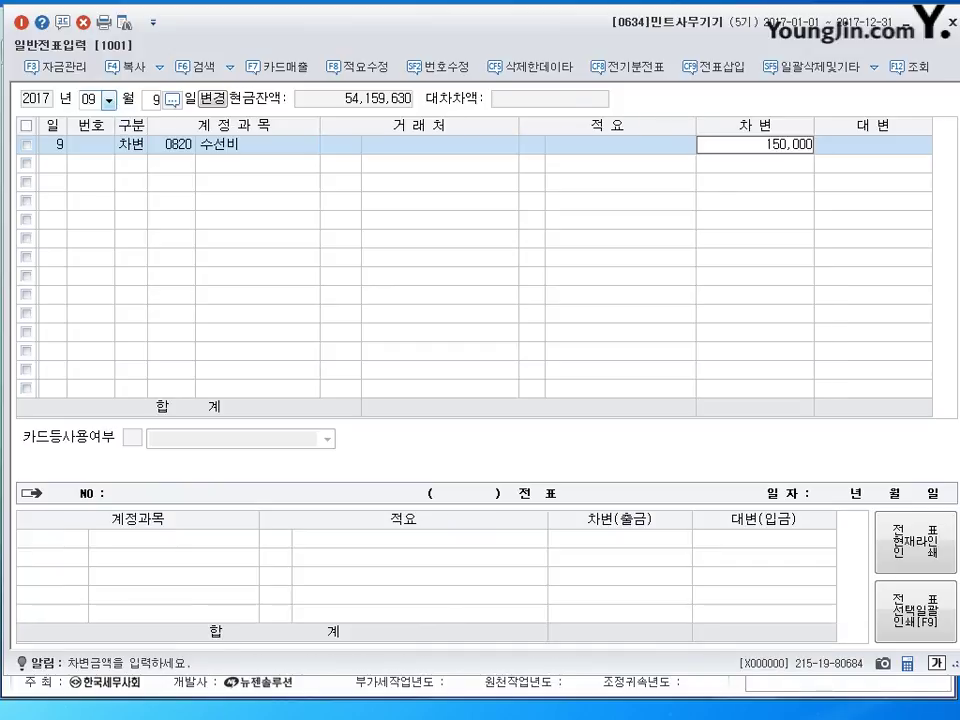
key(Return)
Complete the September 9 voucher with a credit of 150,000 to 보통예금 (code 103)
text(4)
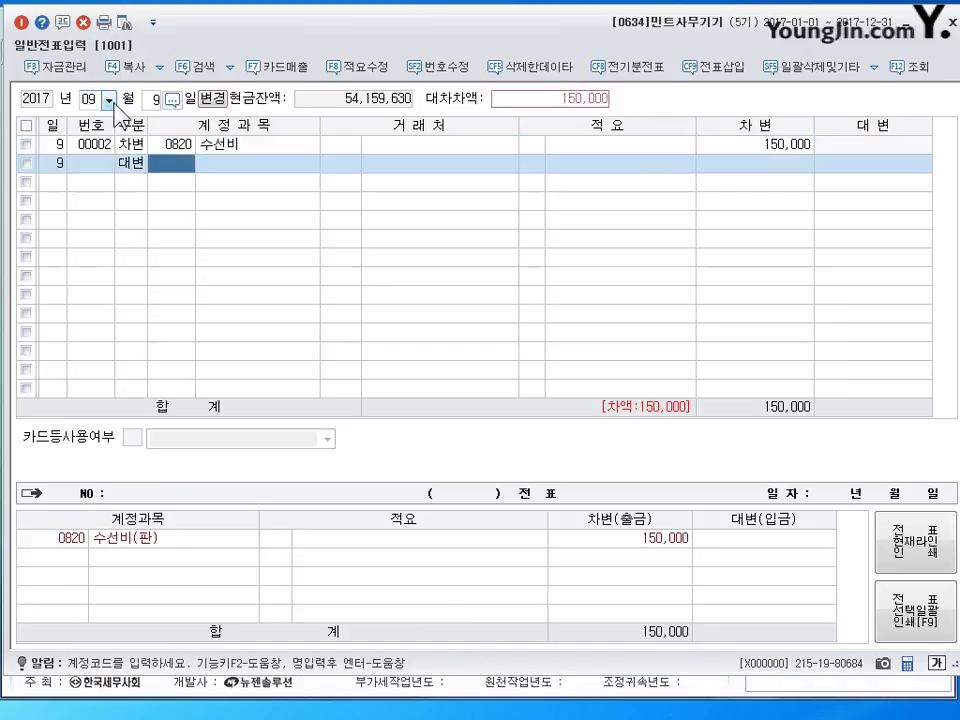
text(103)
key(Return)
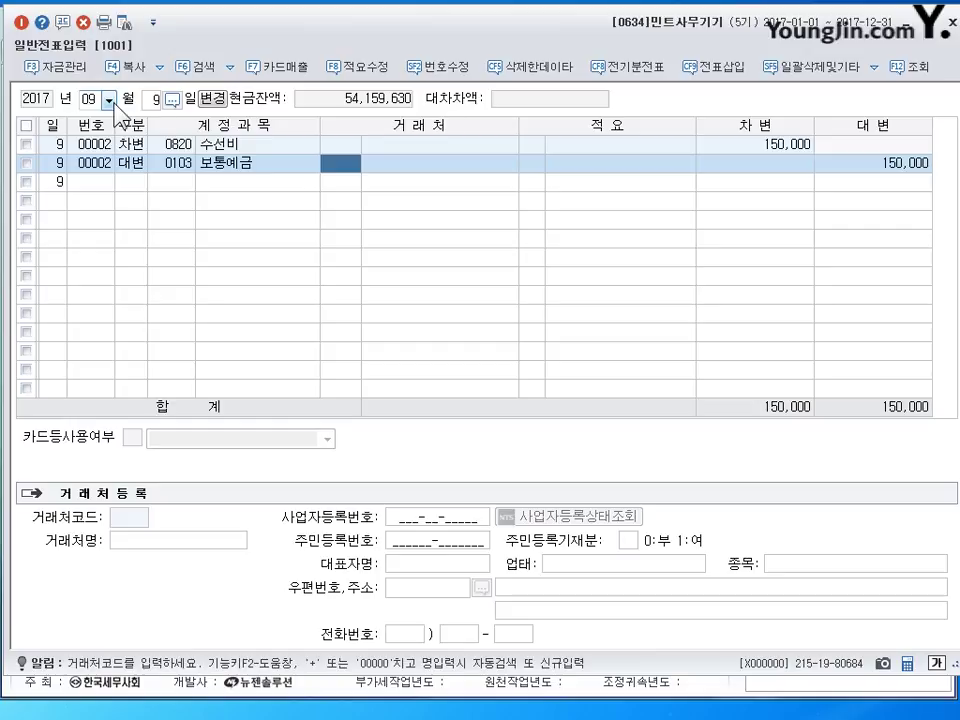
key(Return)
key(Return)
key(Return)
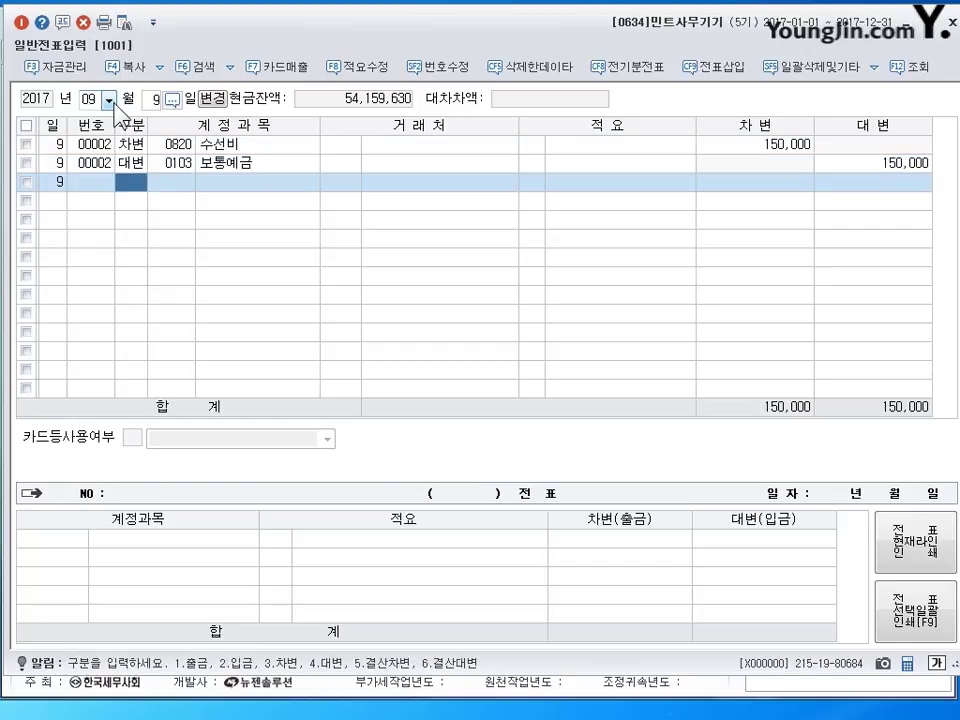
Switch the voucher date to October 1 and enter a debit of 10,000,000 to 현금 (code 101)
click(110, 100)
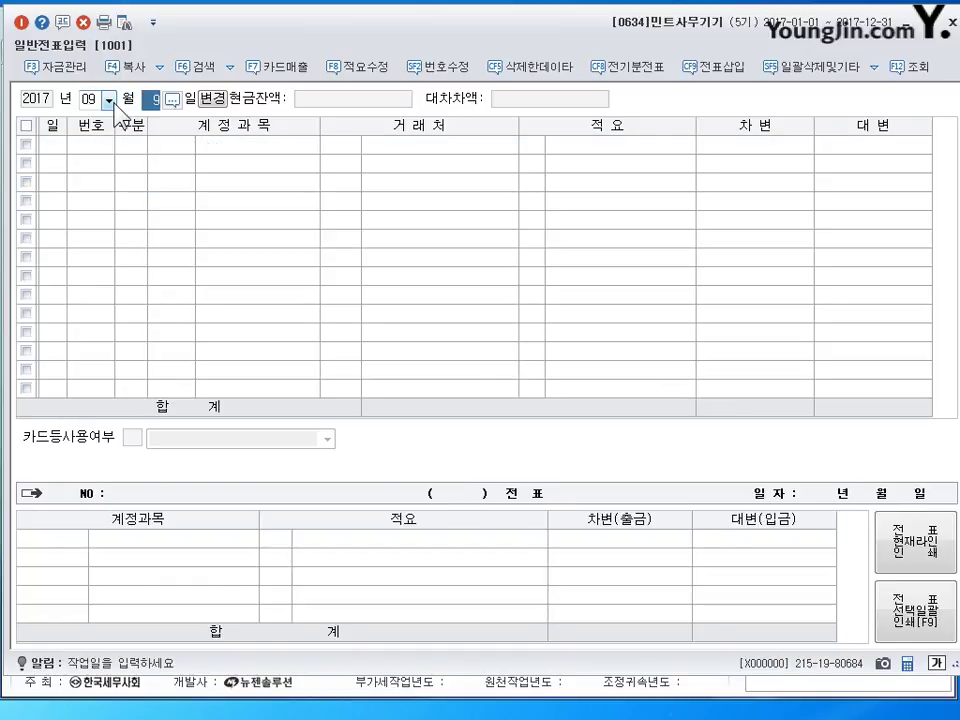
key(shift+Tab)
text(101)
key(Return)
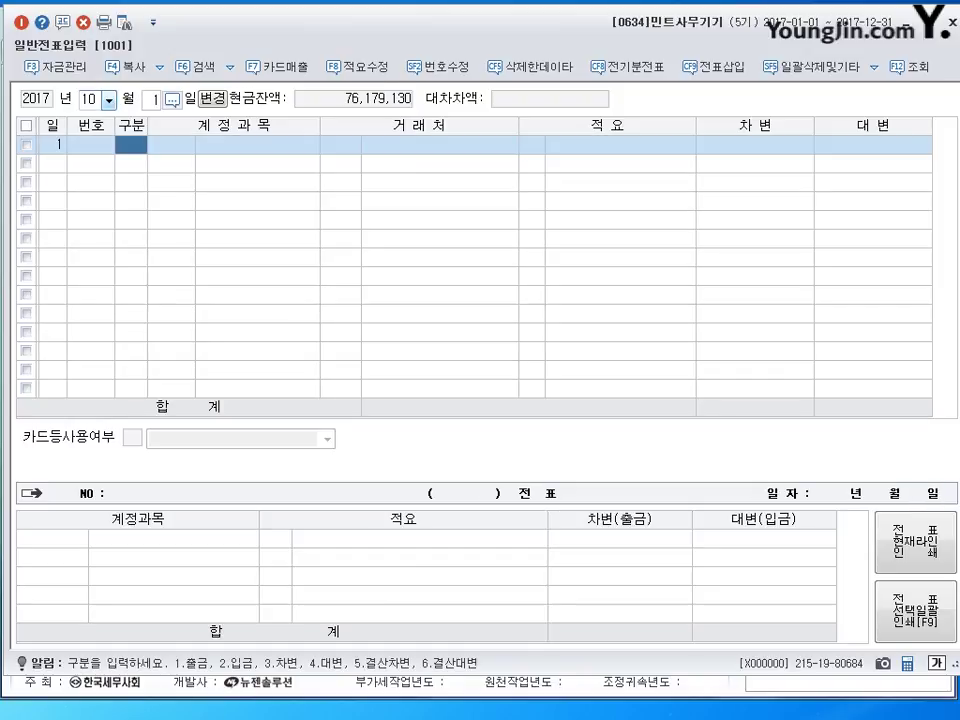
text(3)
key(Return)
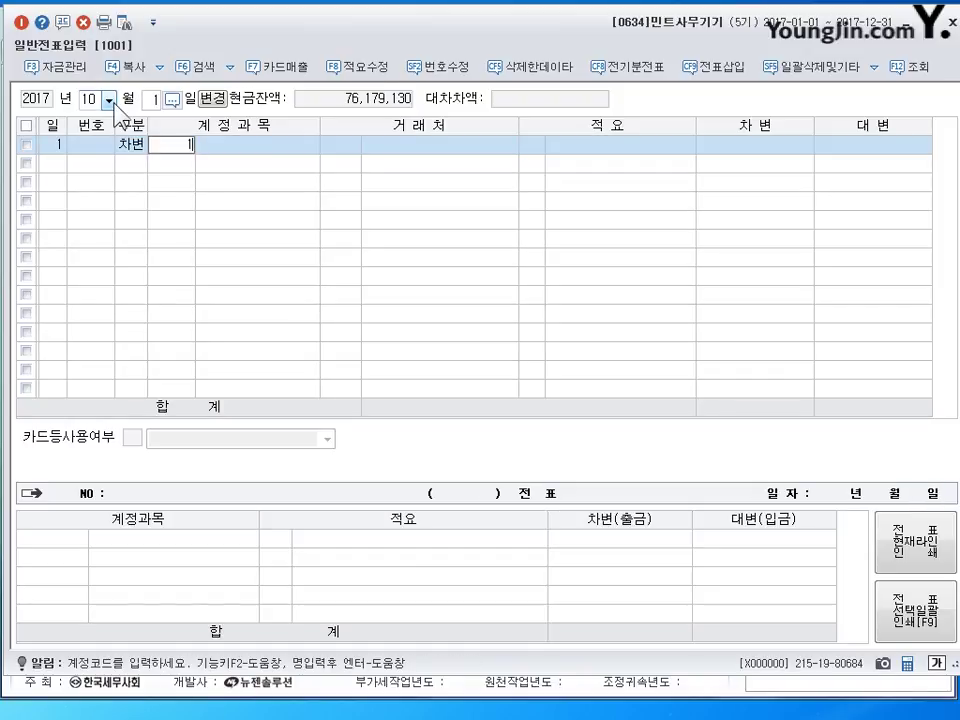
text(101)
key(Return)
key(Return)
key(Return)
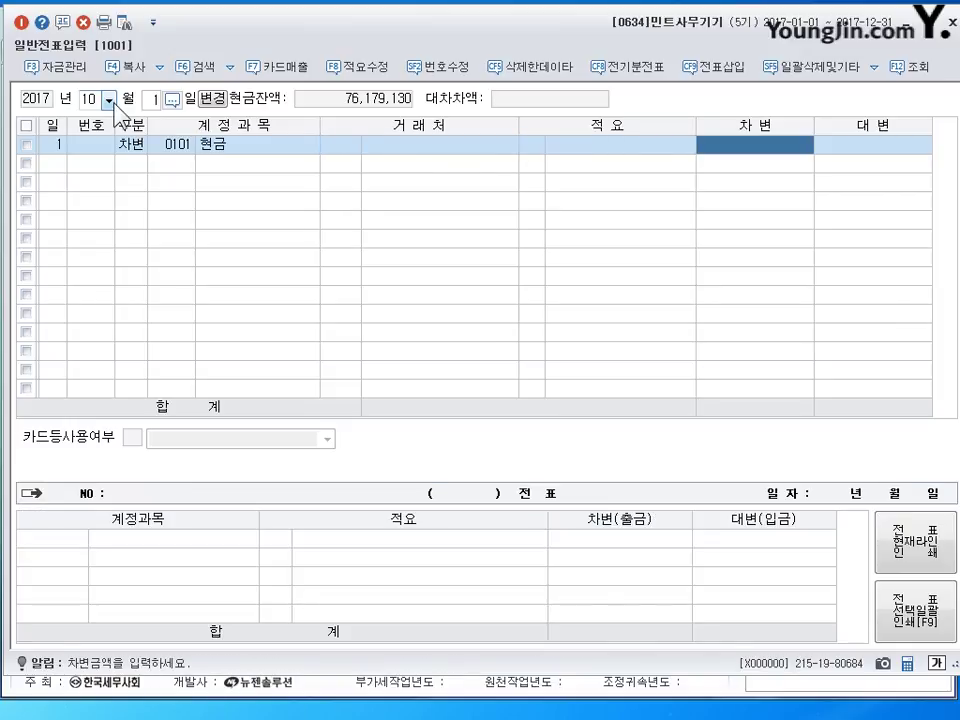
text(10000000)
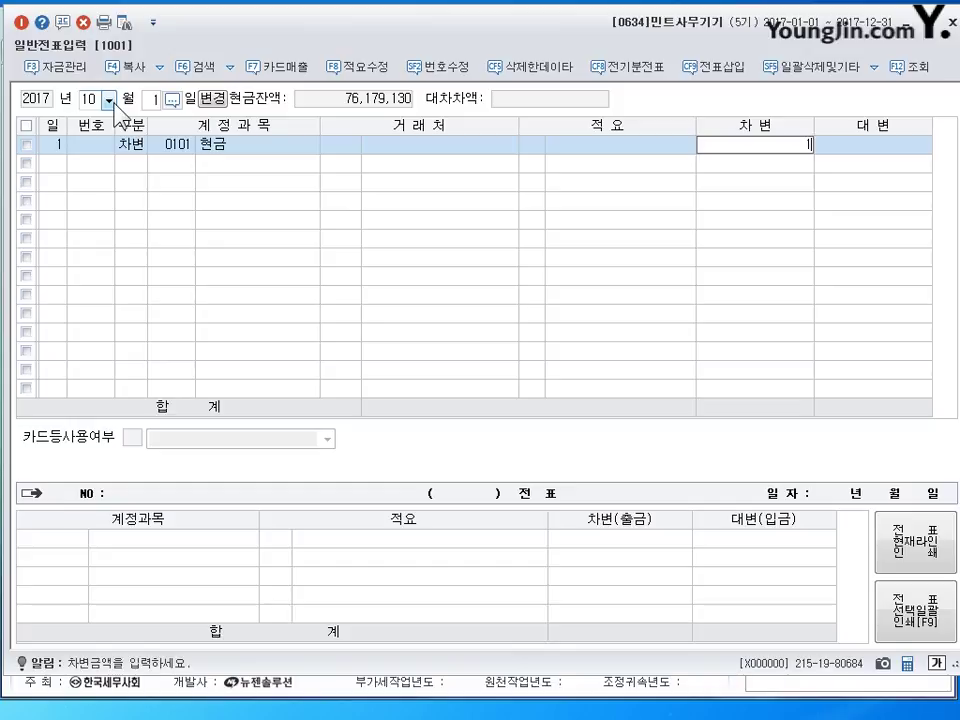
key(Return)
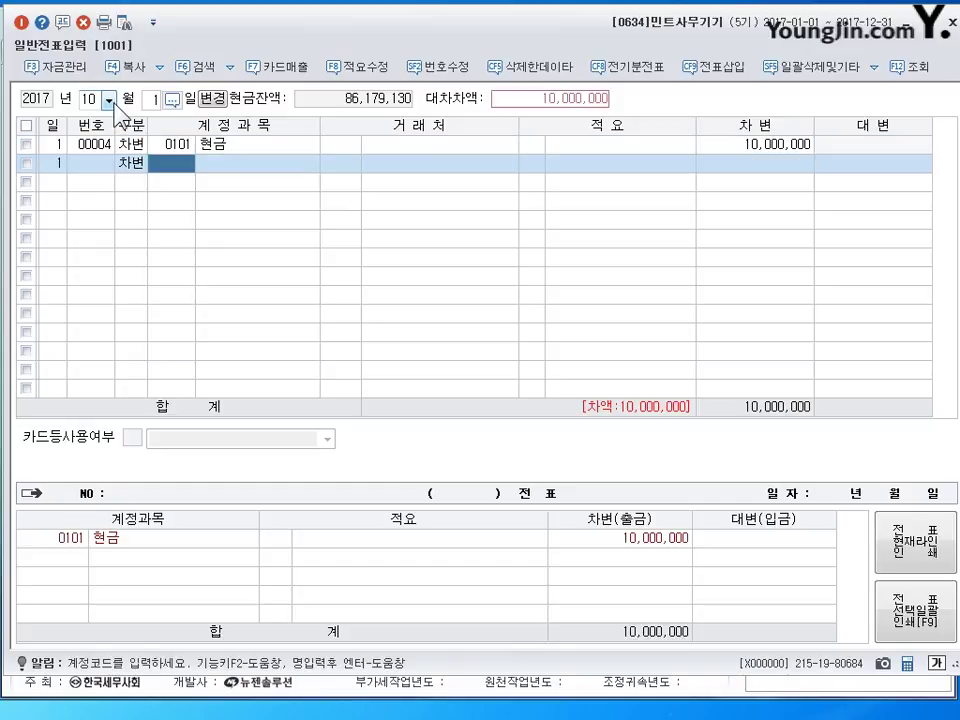
Add a debit of 5,000,000 to 외상매출금 (code 108) with customer 성실상회 to the October 1 voucher
text(108)
key(Return)
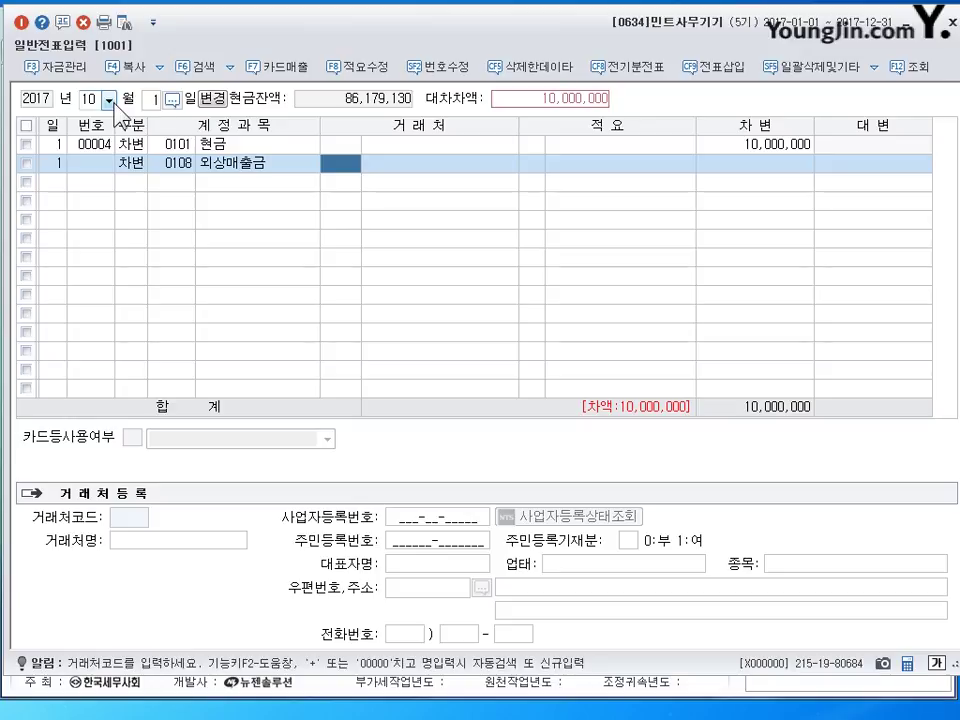
text(성실)
key(Return)
key(Return)
key(Return)
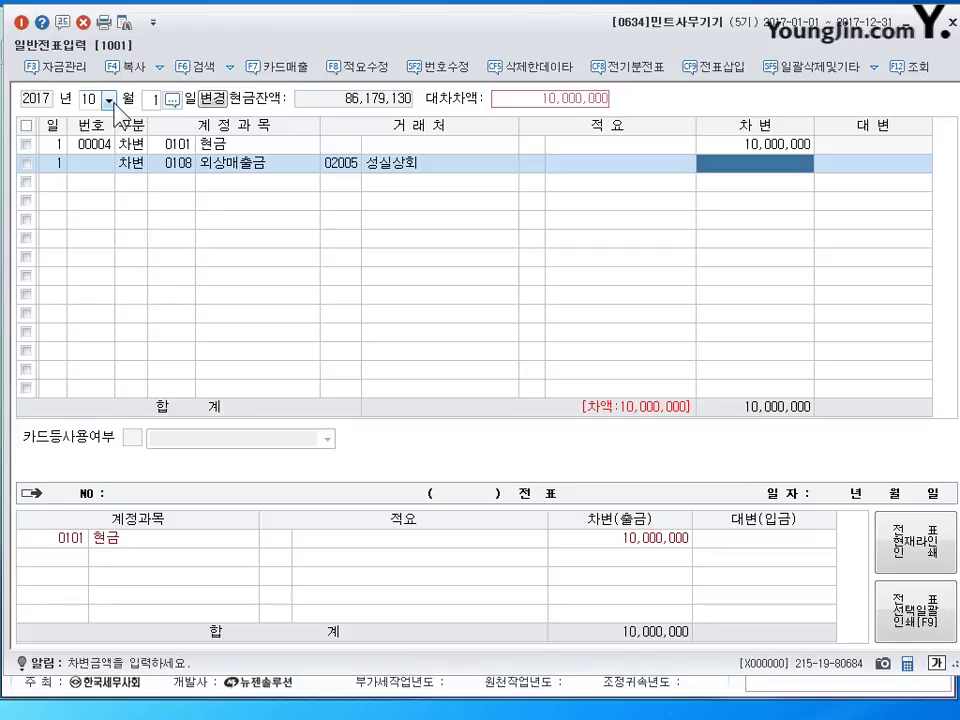
text(5000000)
key(Return)
Complete the October 1 voucher with a credit of 15,000,000 to 상품매출 (code 401)
text(4)
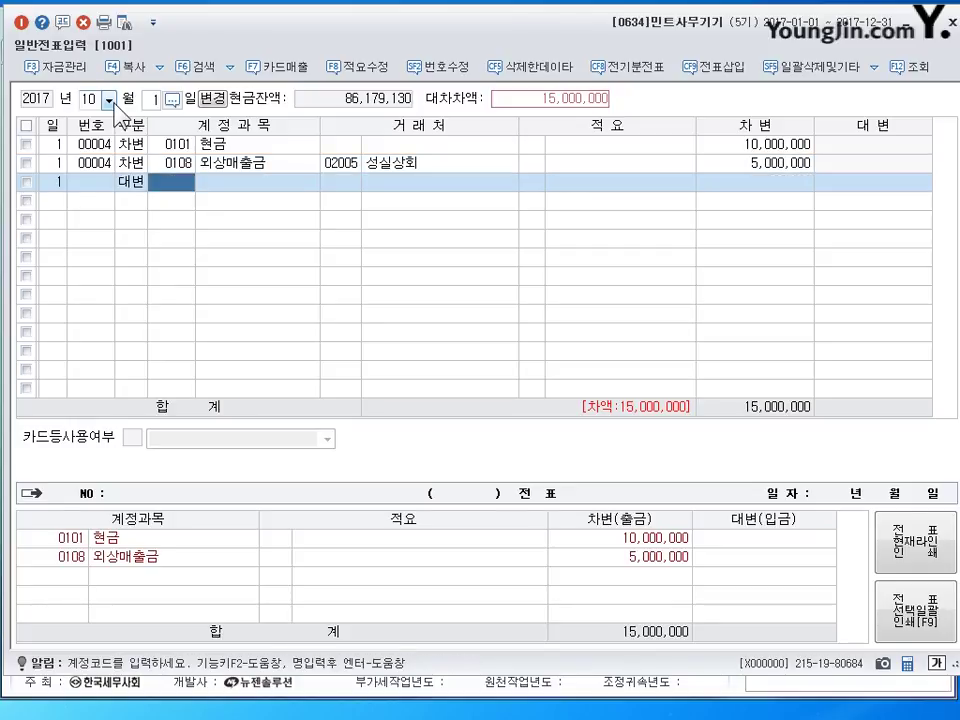
text(01)
key(Return)
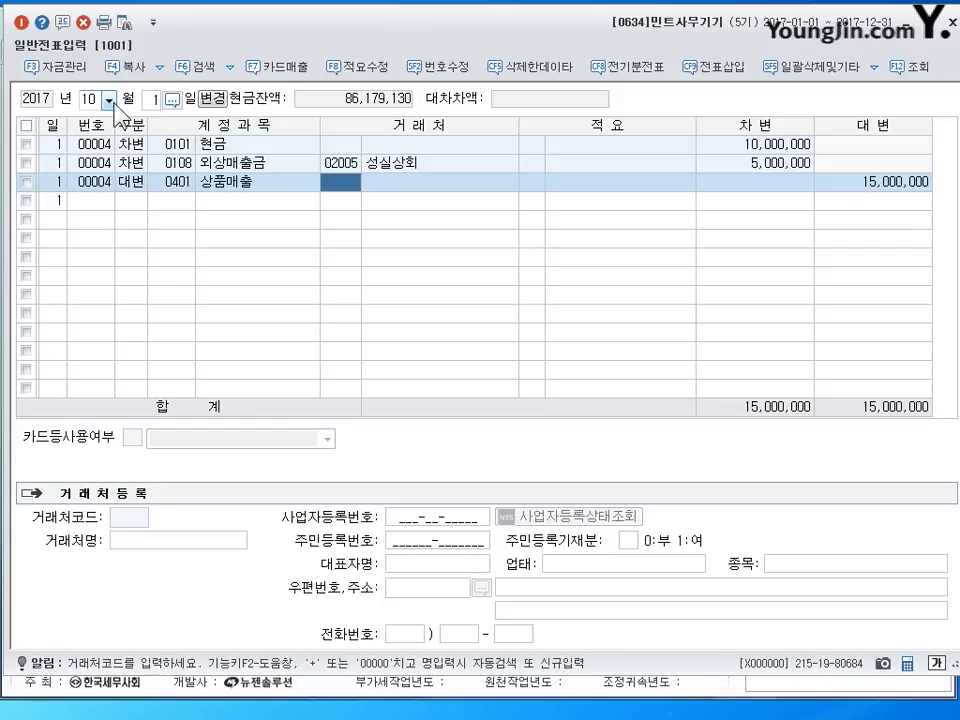
key(Return)
key(Return)
key(Return)
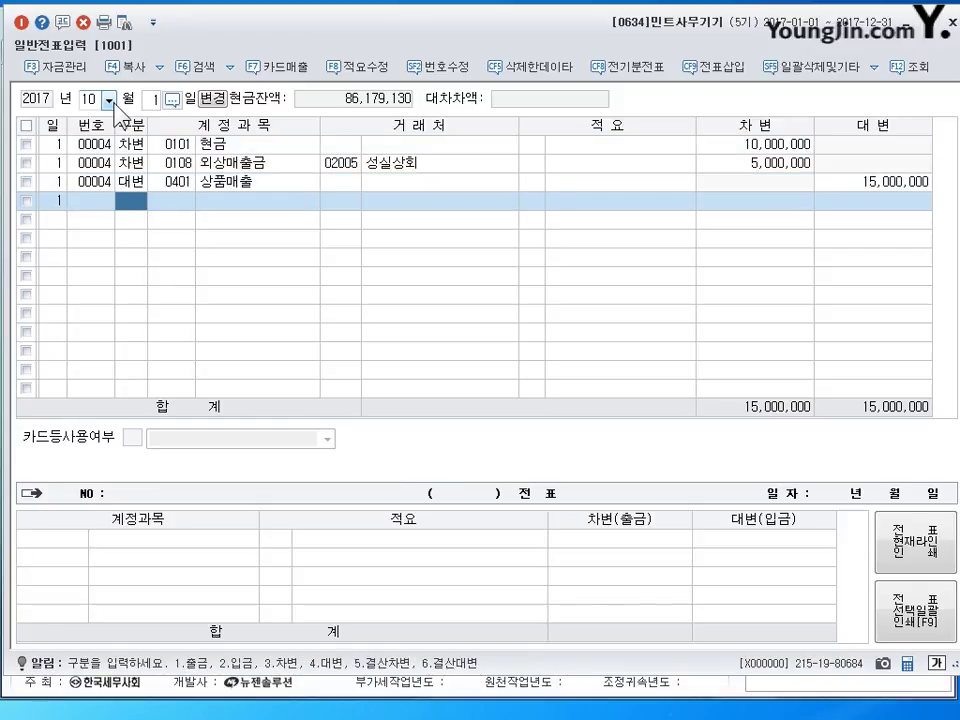
key(Escape)
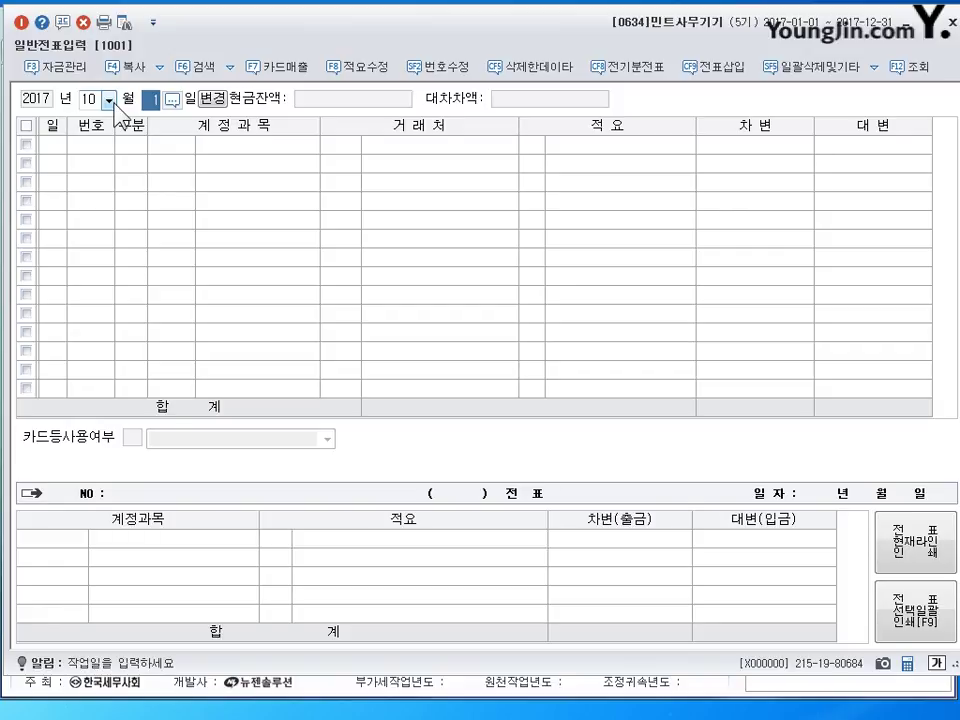
Switch to October 15 and enter a cash payment (출금) of 500,000 for 광고선전비 (code 833)
text(15)
key(Return)
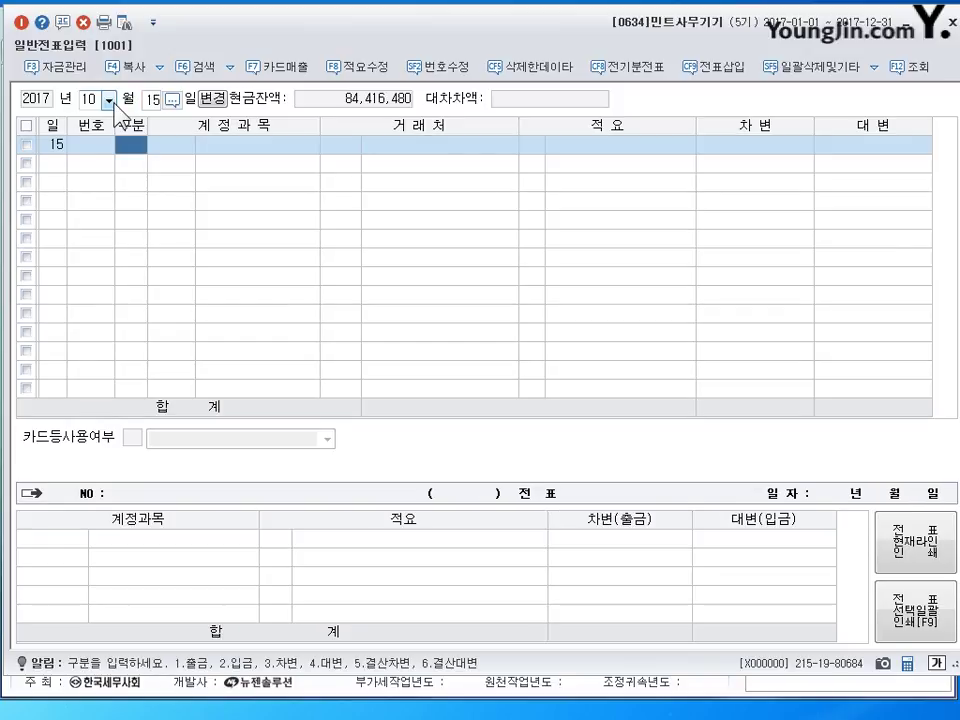
text(1)
key(Return)
text(833)
key(Return)
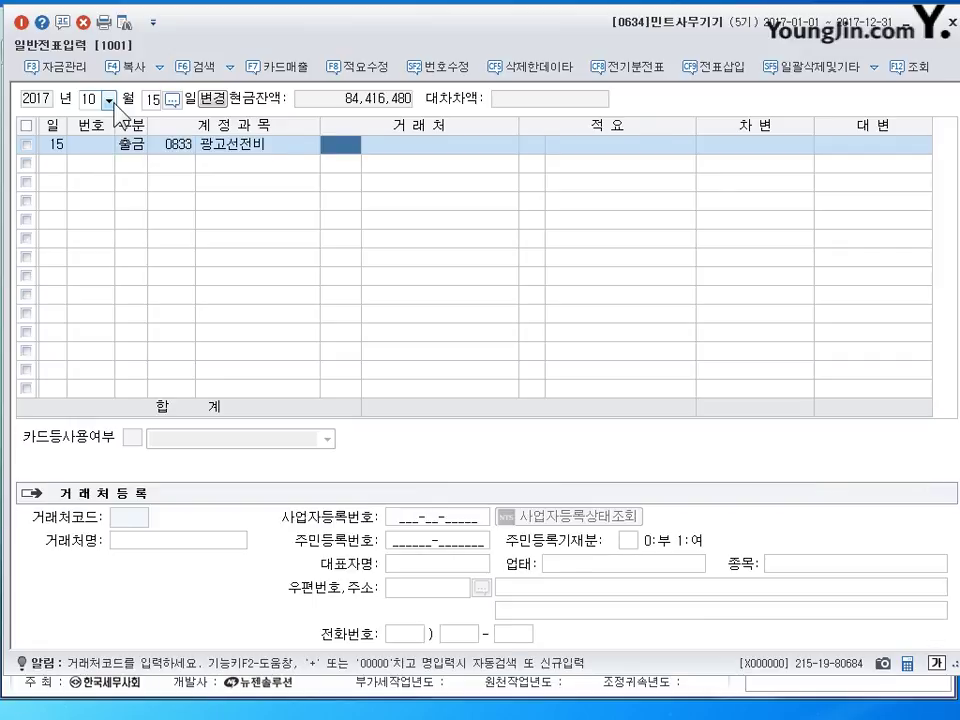
key(Return)
key(Return)
text(500000)
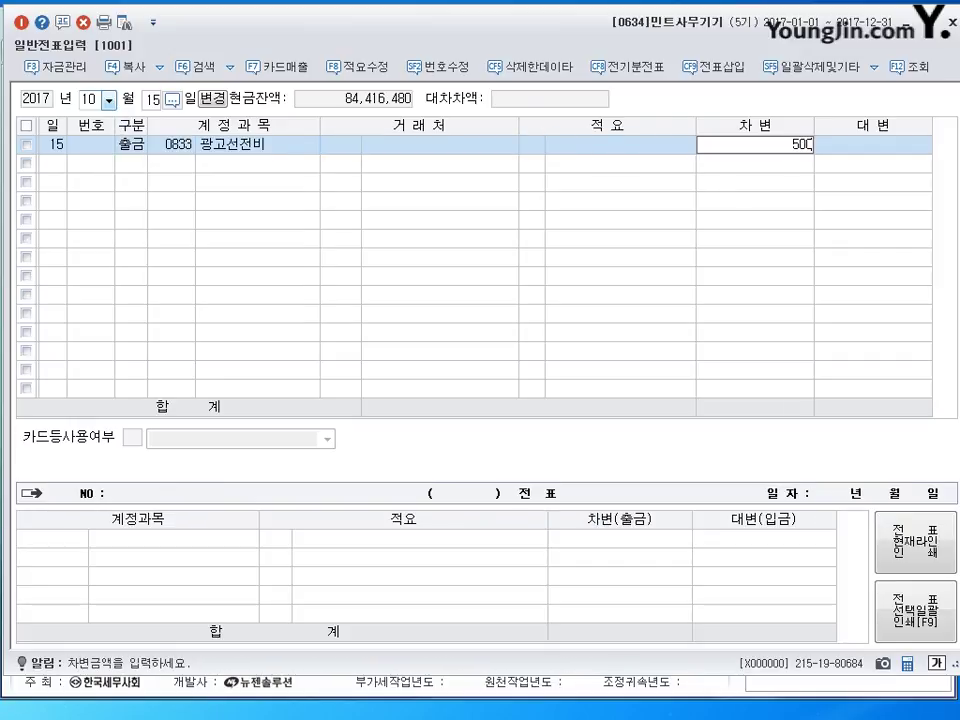
key(Return)
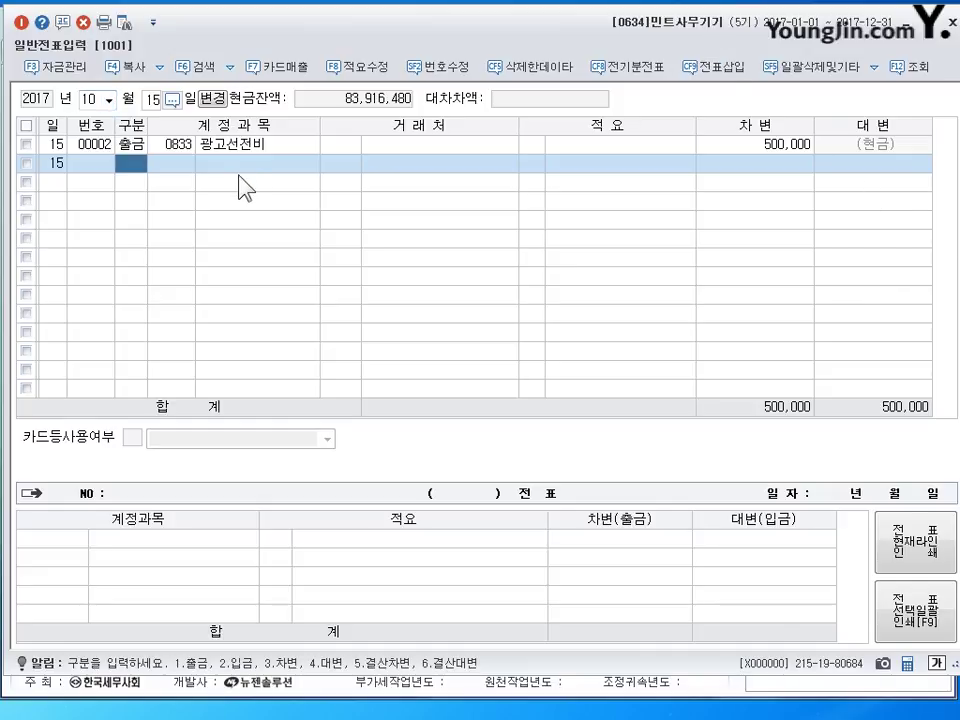
key(Escape)
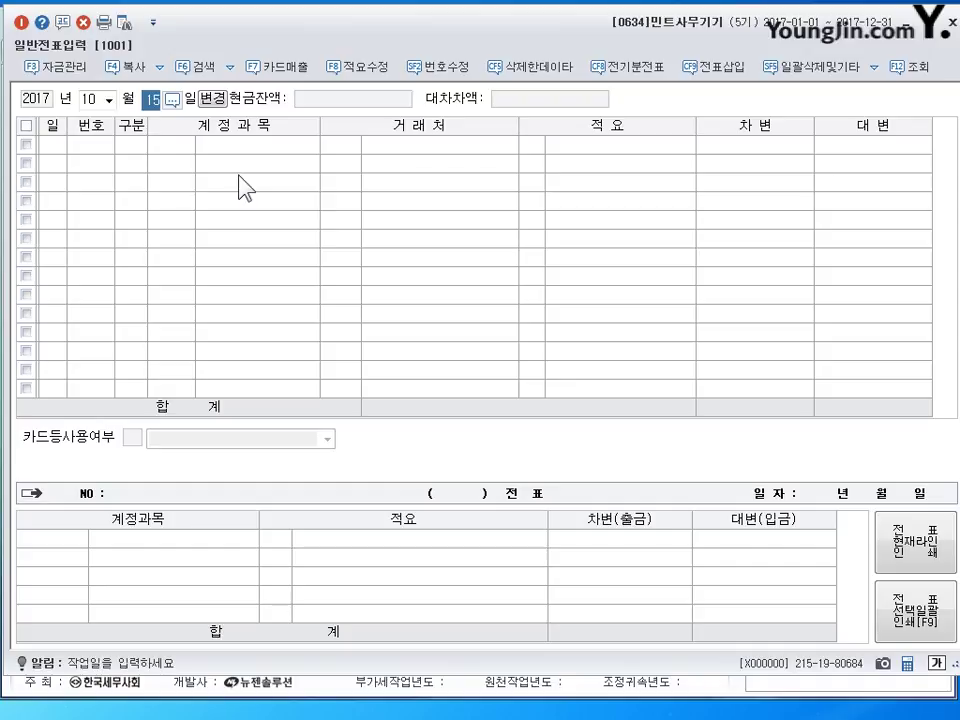
Switch to November 29 and enter a cash payment (출금) of 250,000 for 임차료 (code 819)
key(shift+Tab)
text(11)
key(Return)
text(29)
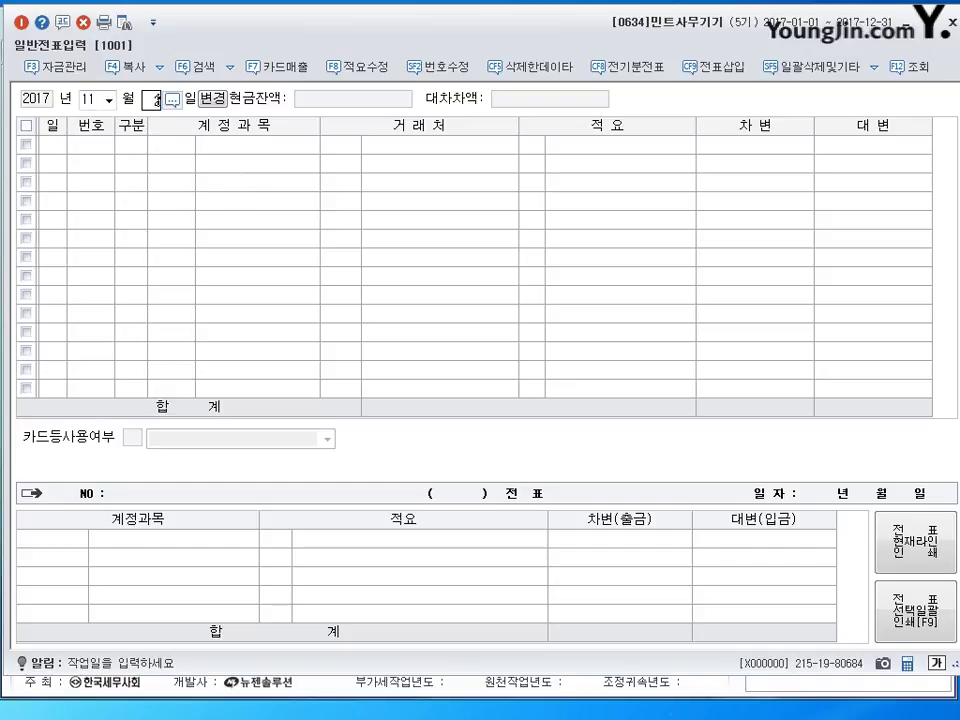
key(Return)
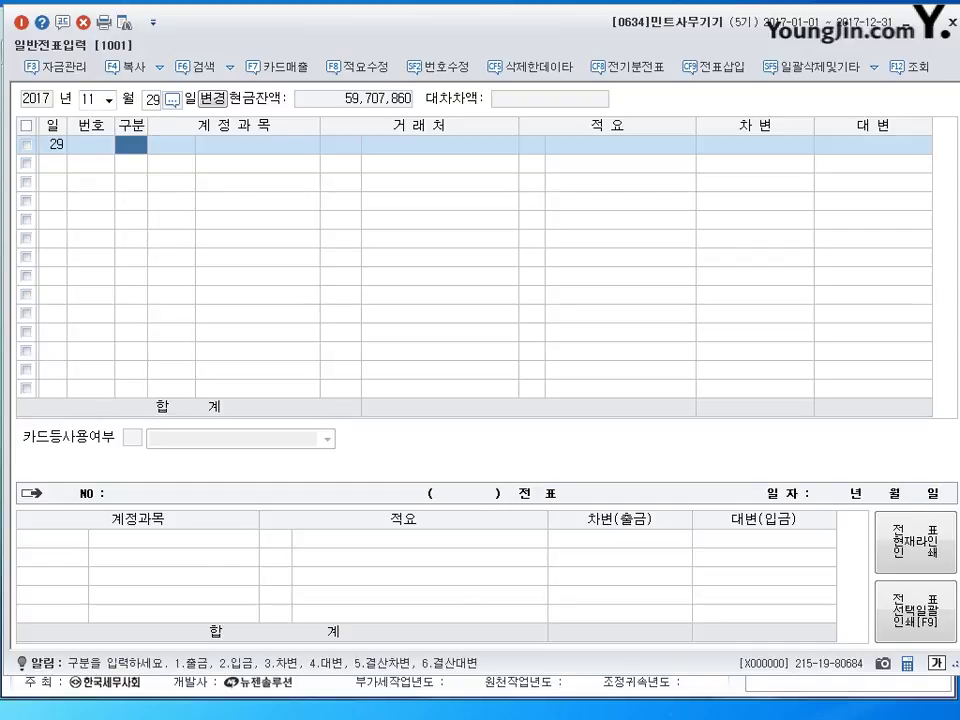
text(1)
key(Return)
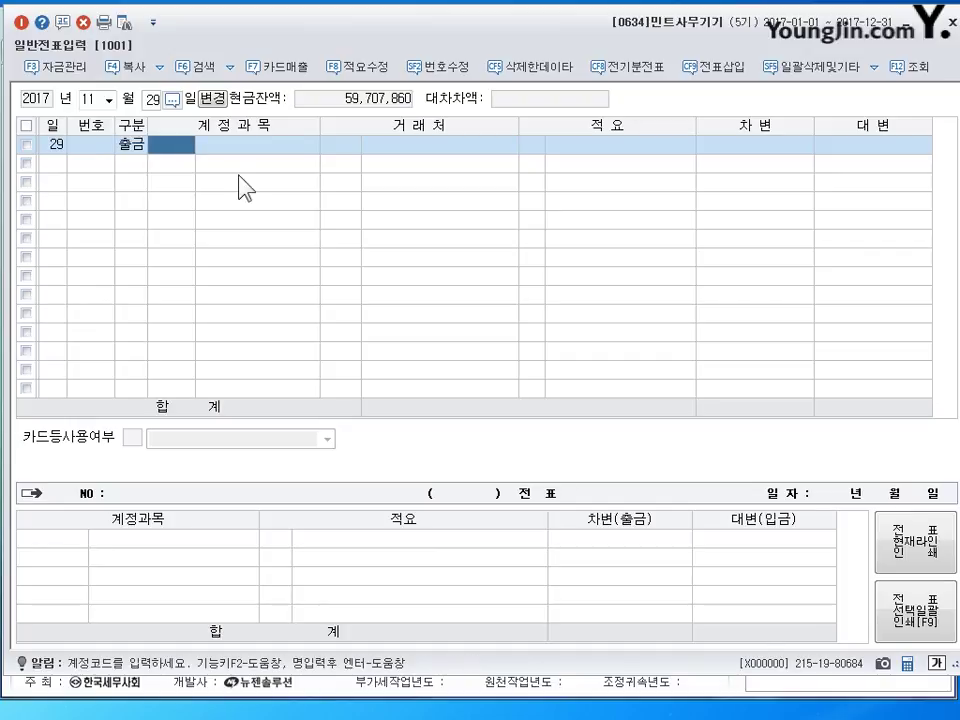
text(0819)
key(Return)
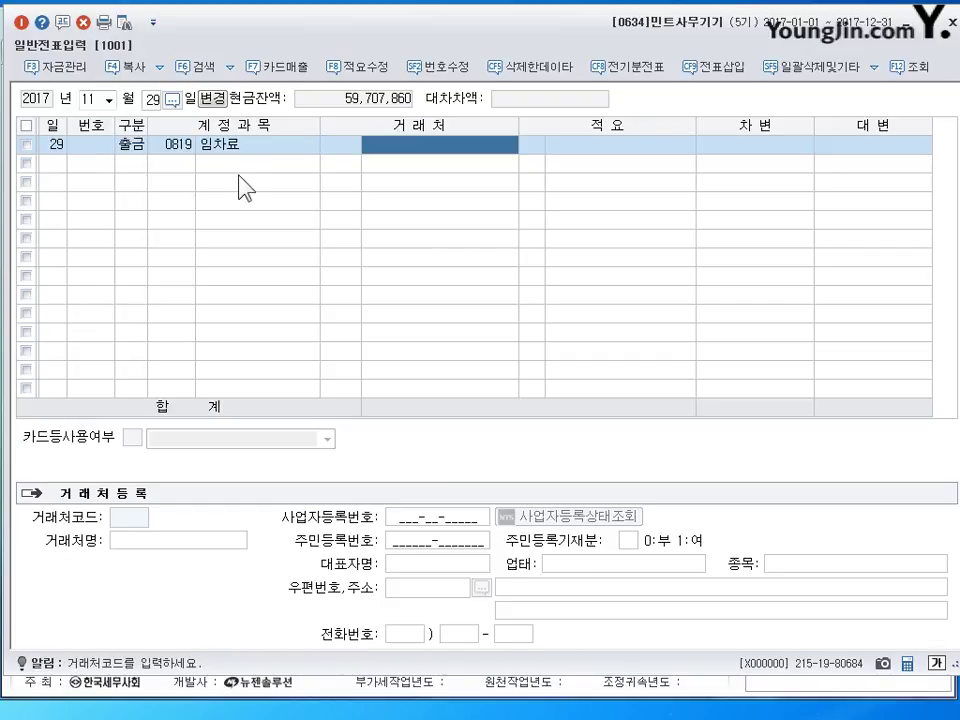
key(Return)
key(Return)
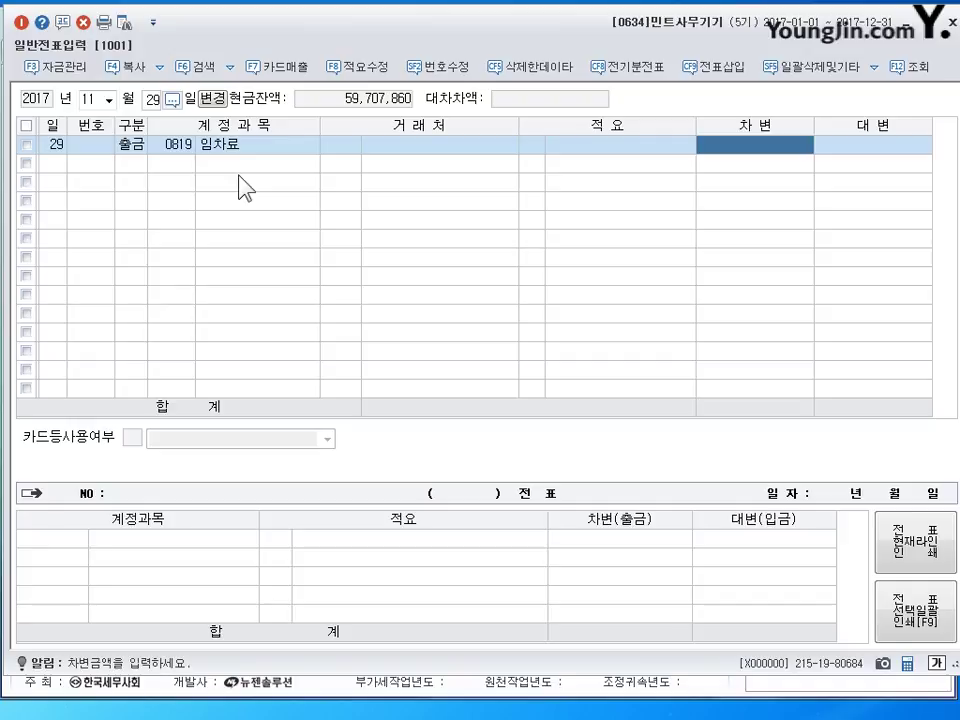
text(250,000)
key(Return)
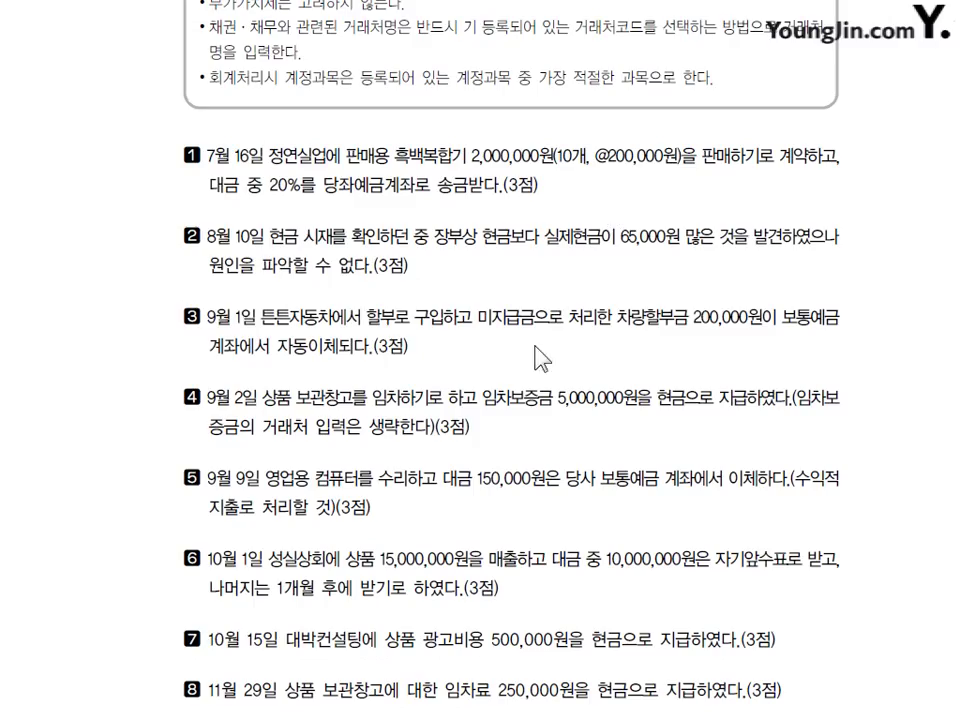
Read question 05 on correcting voucher errors in the exam document, underlining the key facts of item 1 about August 17
scroll(540, 360, down, 10)
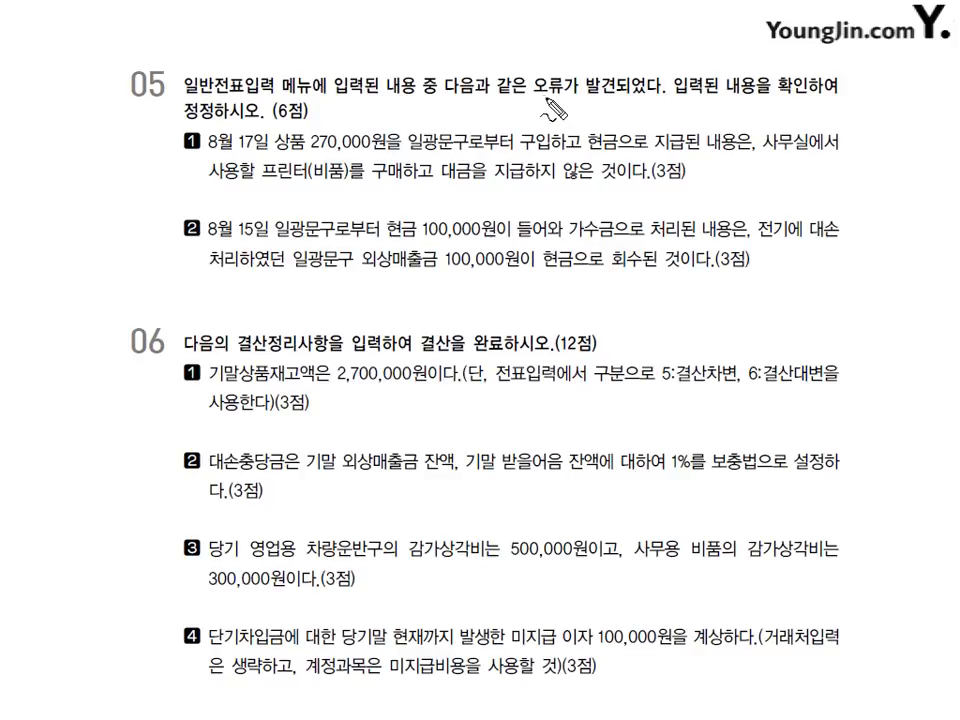
drag(536, 98, 562, 98)
drag(186, 118, 214, 117)
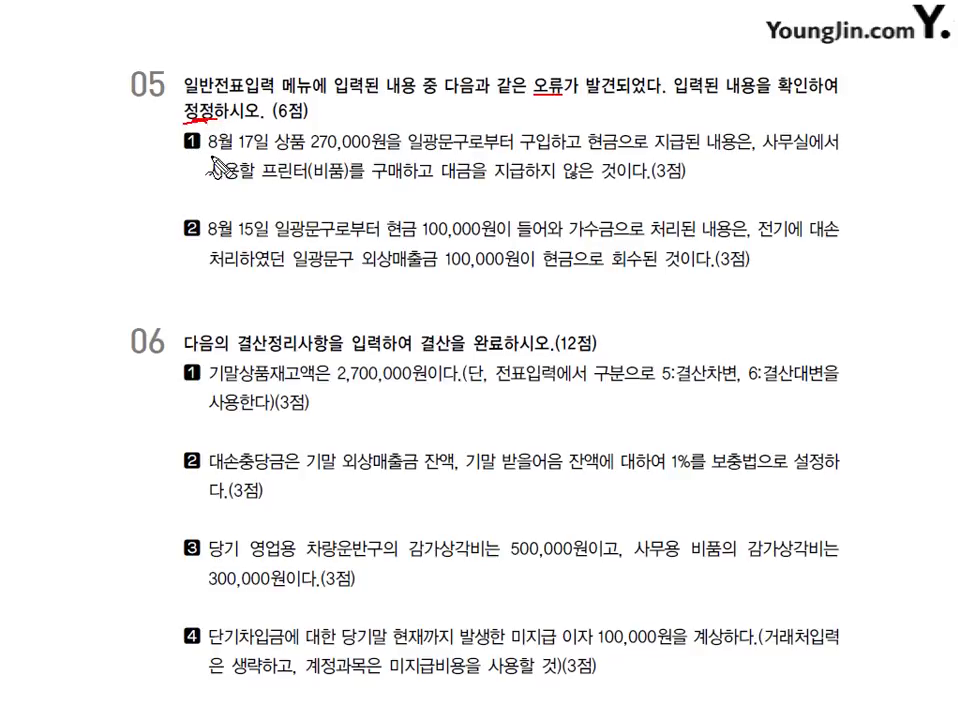
drag(210, 156, 252, 155)
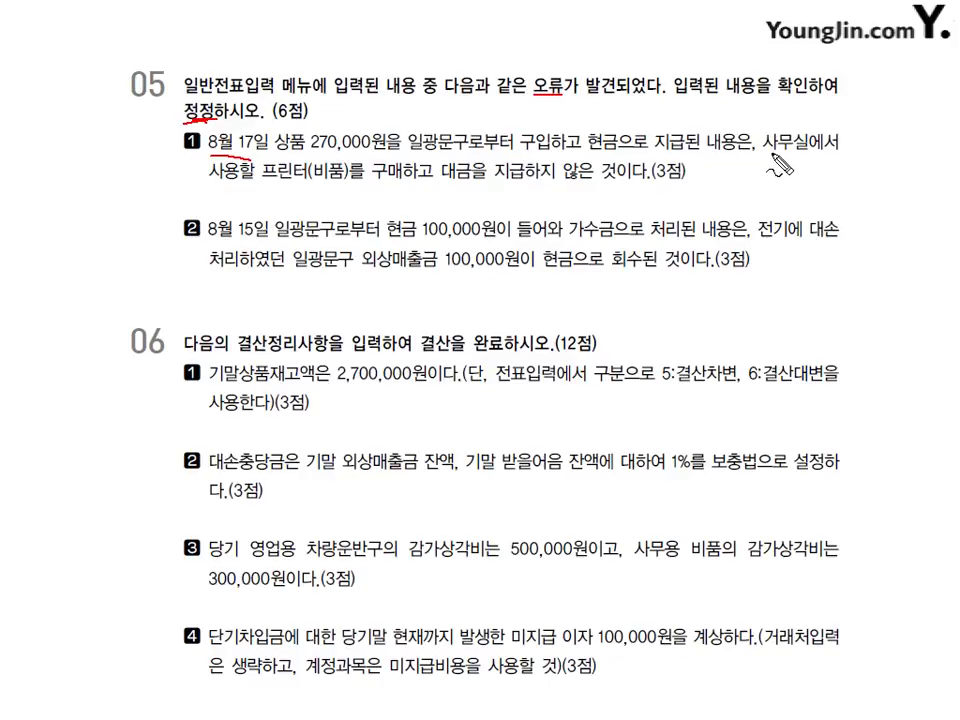
drag(795, 152, 822, 153)
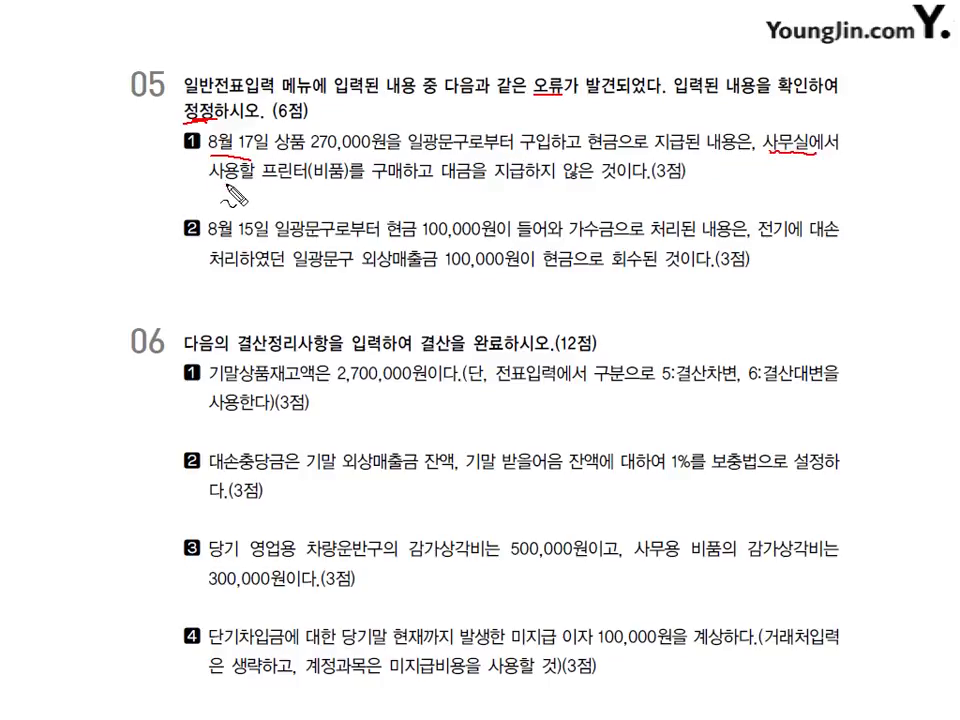
drag(222, 182, 395, 181)
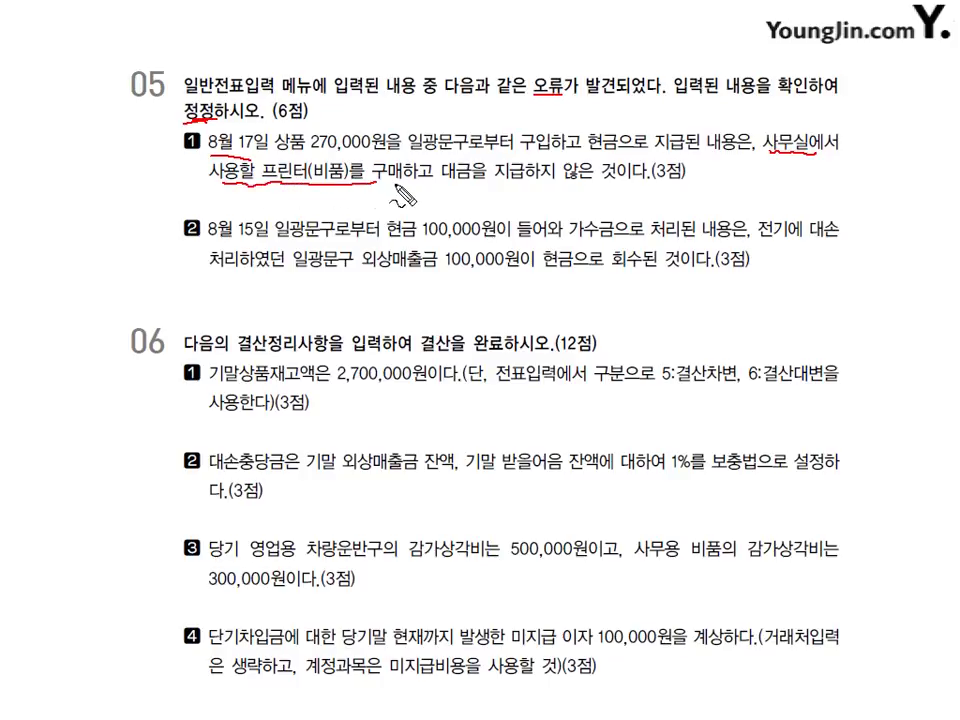
drag(477, 193, 595, 196)
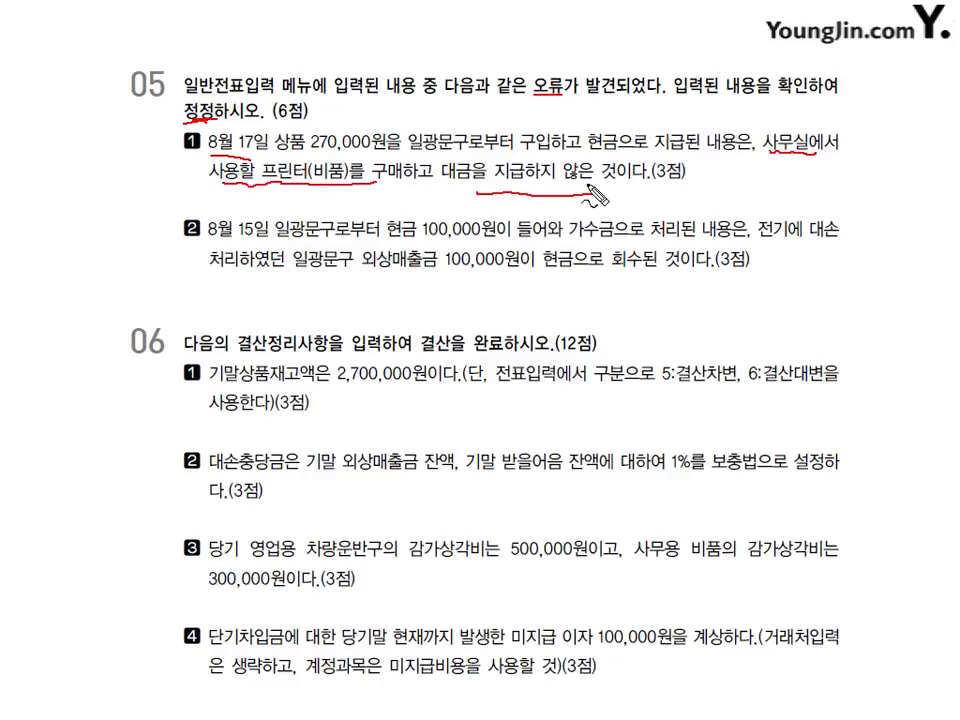
key(e)
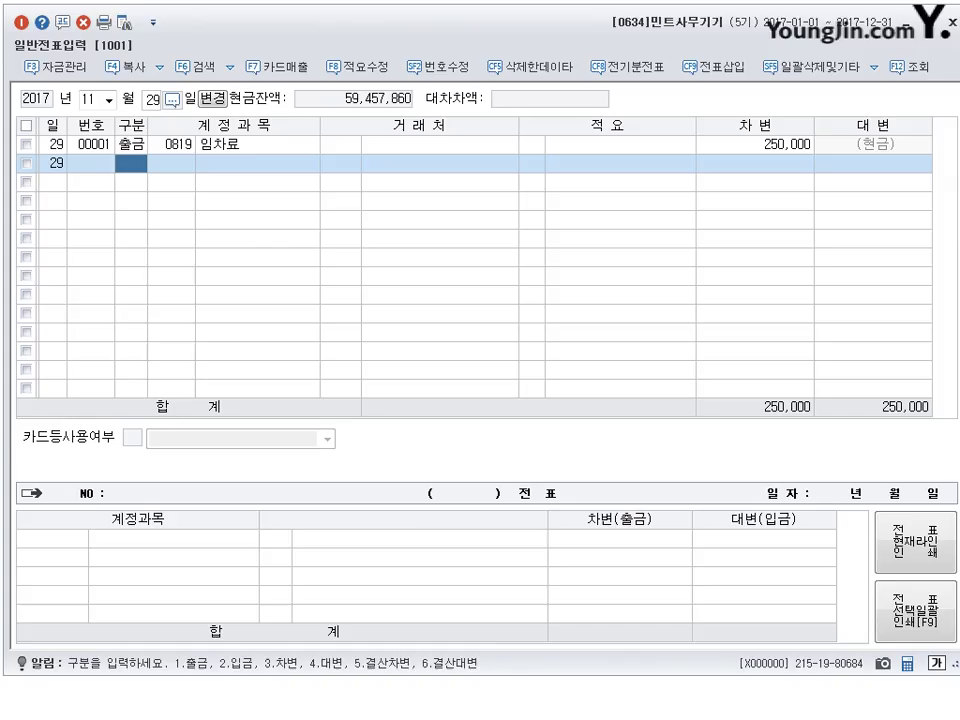
Bring up the August 17 voucher in the general vouchers and select the account code of its 상품 debit line
click(88, 99)
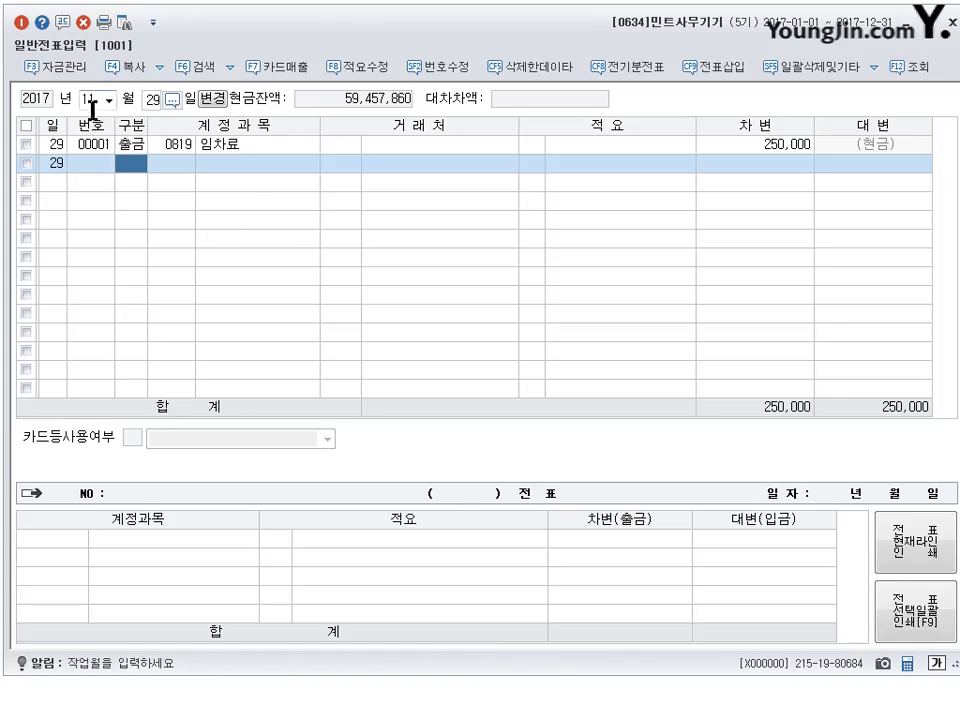
text(0817)
key(Return)
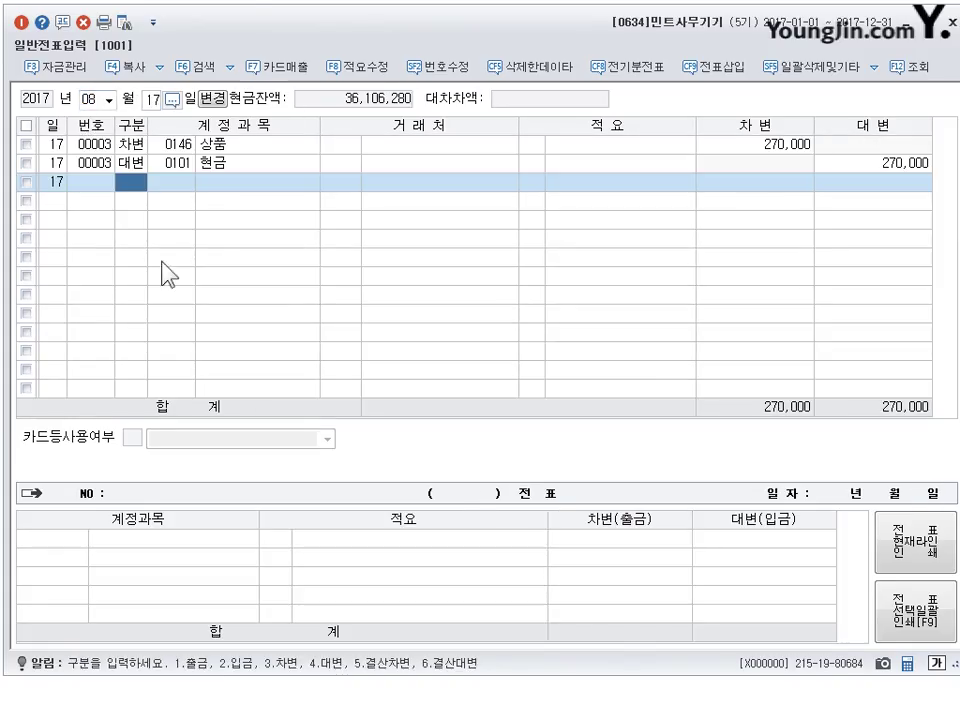
click(138, 144)
click(135, 162)
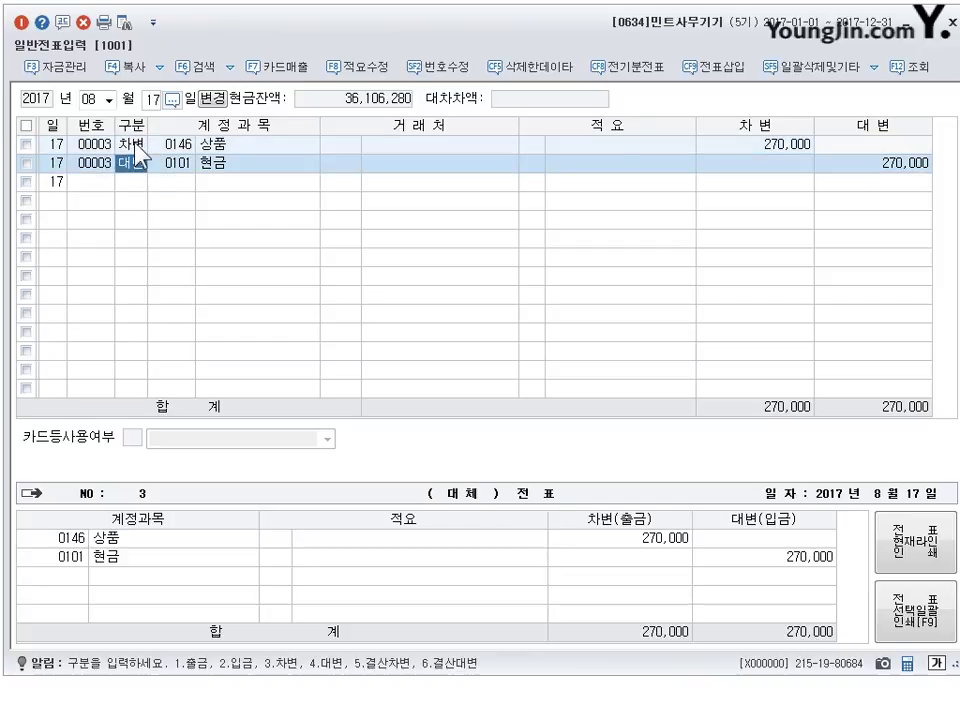
key(Up)
key(Return)
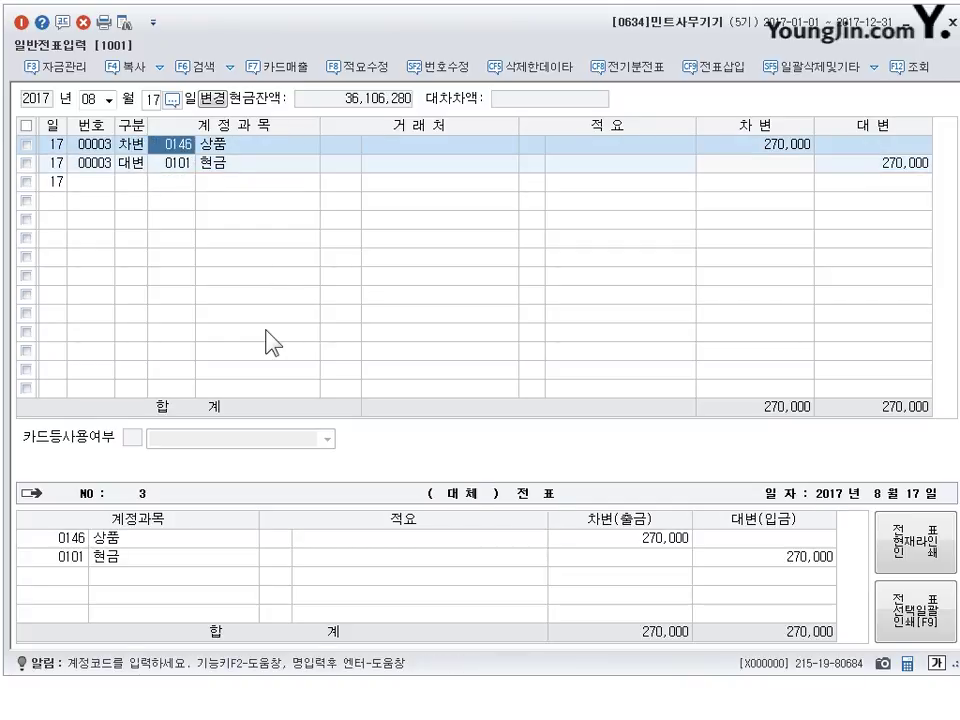
text(252)
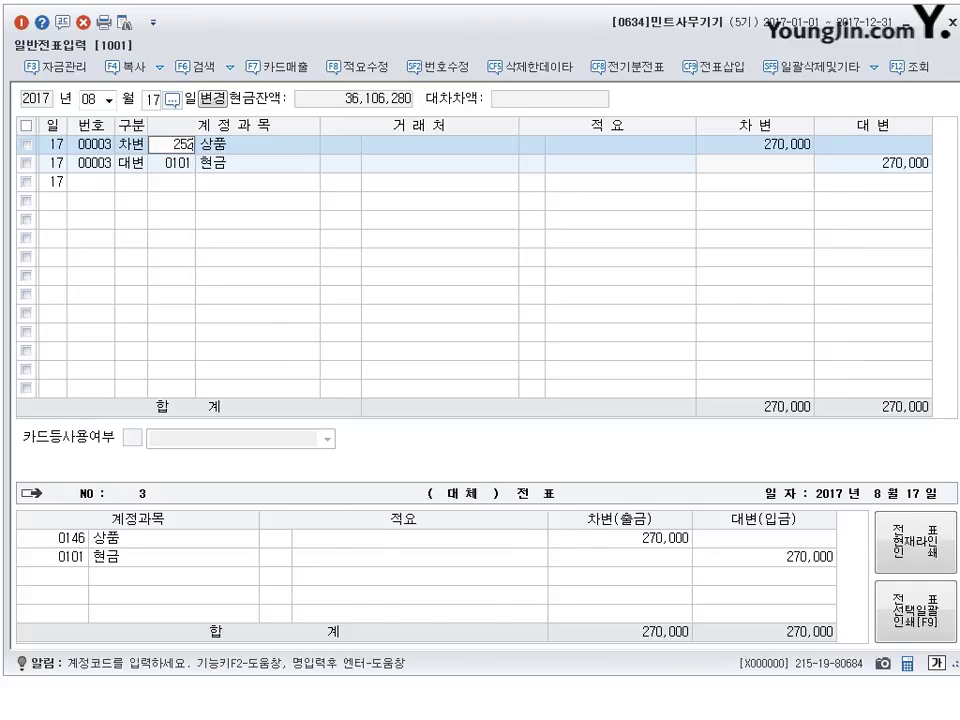
key(Return)
key(Down)
key(Up)
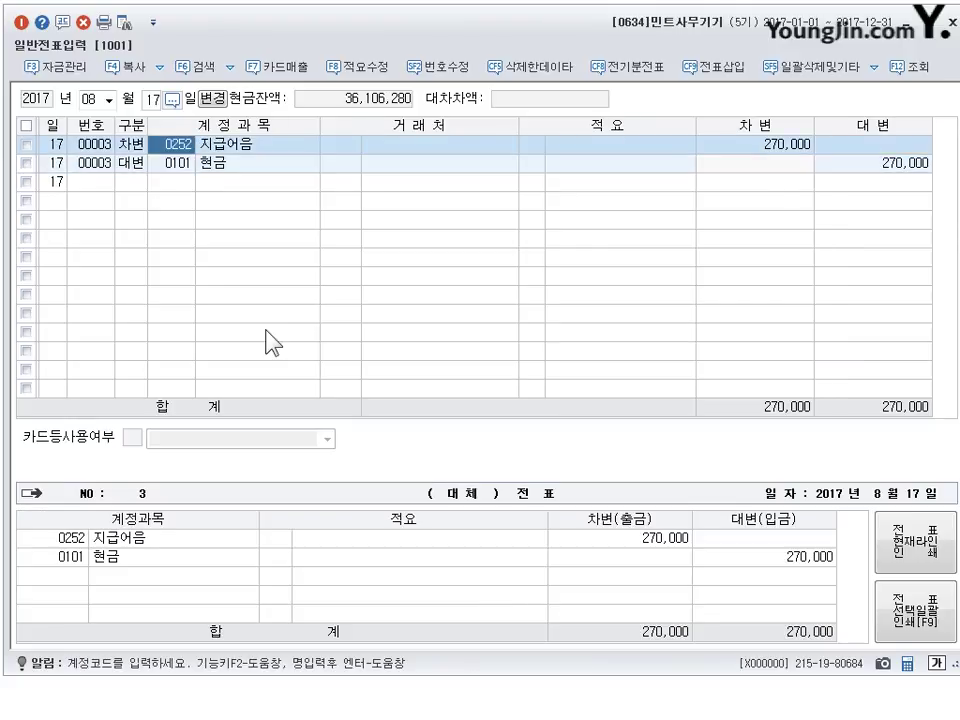
Change the debit account of the August 17 voucher to 비품 (code 212)
text(212)
key(Return)
key(Down)
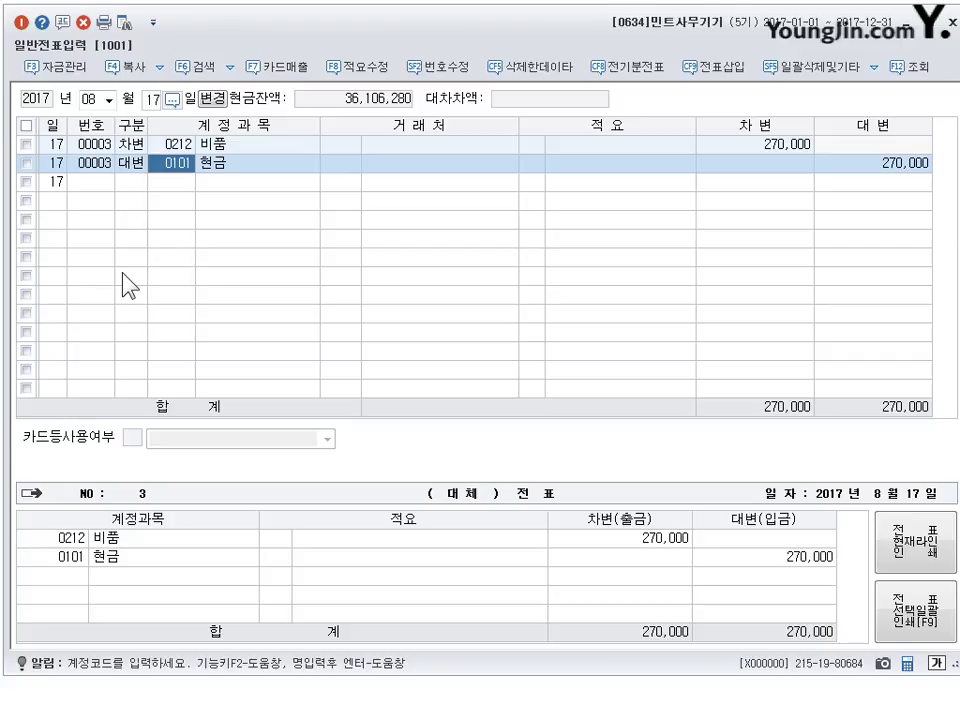
Change the credit account of the August 17 voucher to 미지급금 (code 253) with customer 일광문구
text(253)
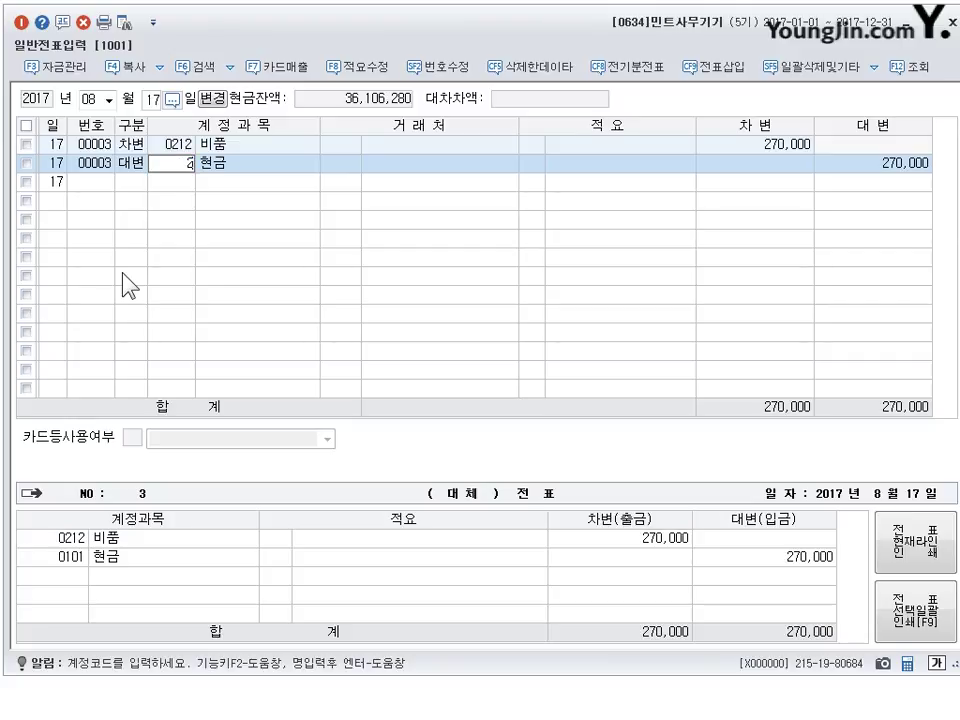
key(Return)
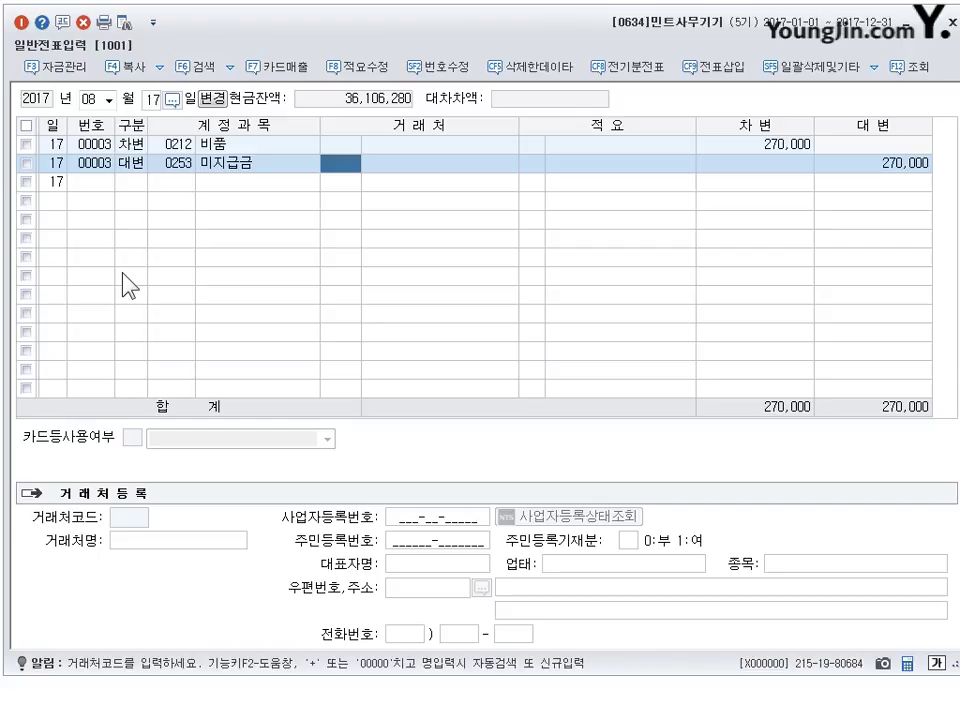
text(일광)
key(Return)
key(Return)
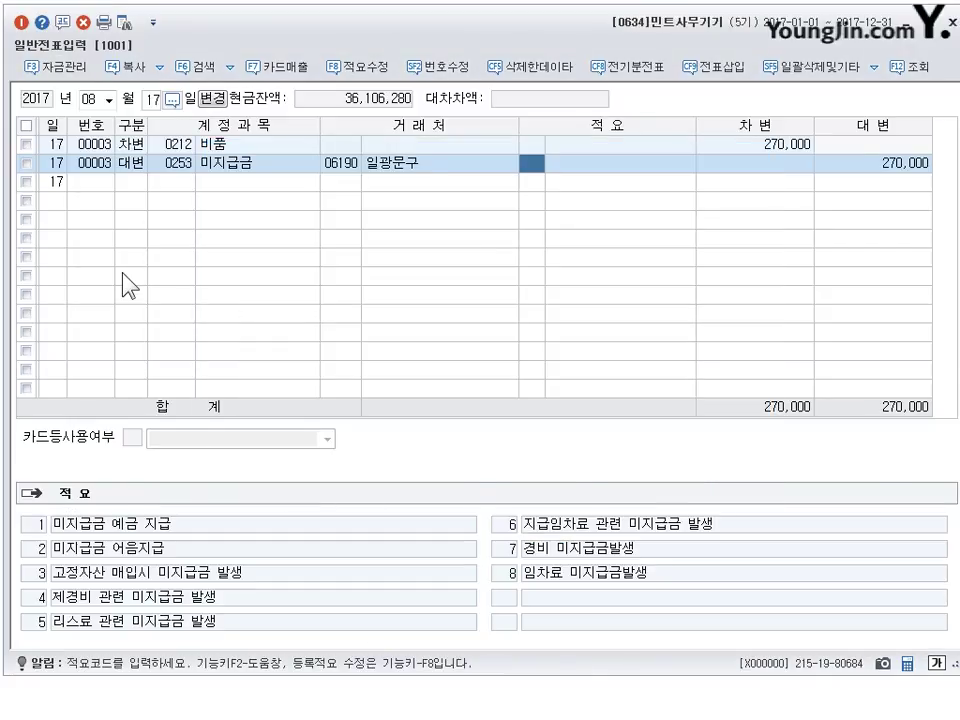
key(Return)
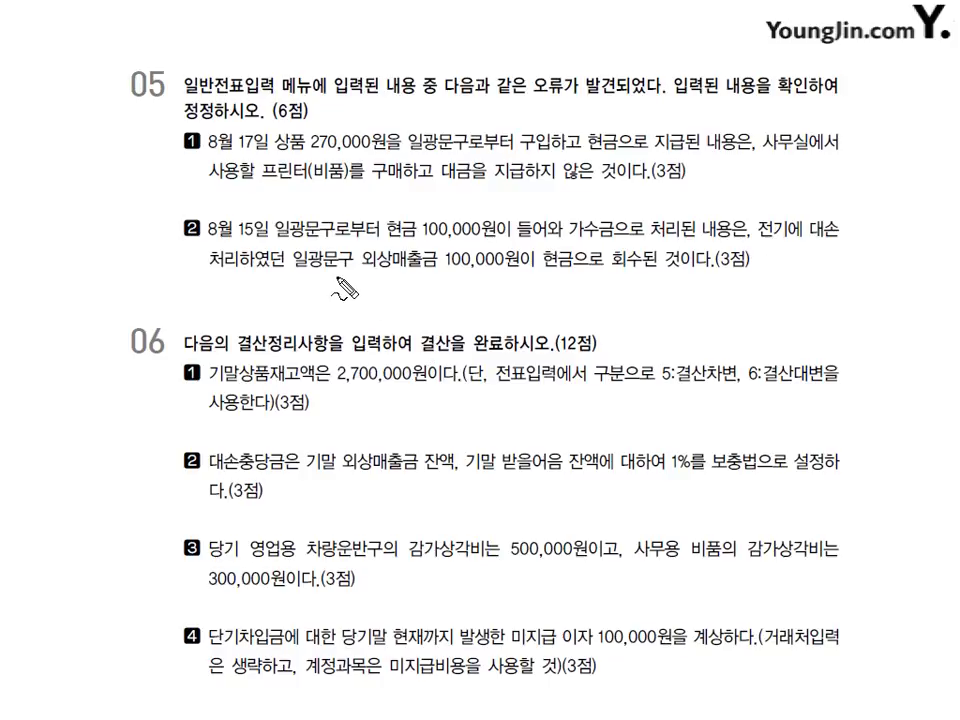
Note the correcting entry for question 05 item 2 beneath its text: debit 현금, credit 대손충당금
mouse_move(270, 266)
mouse_down()
mouse_move(281, 299)
mouse_move(288, 280)
mouse_move(308, 310)
mouse_up()
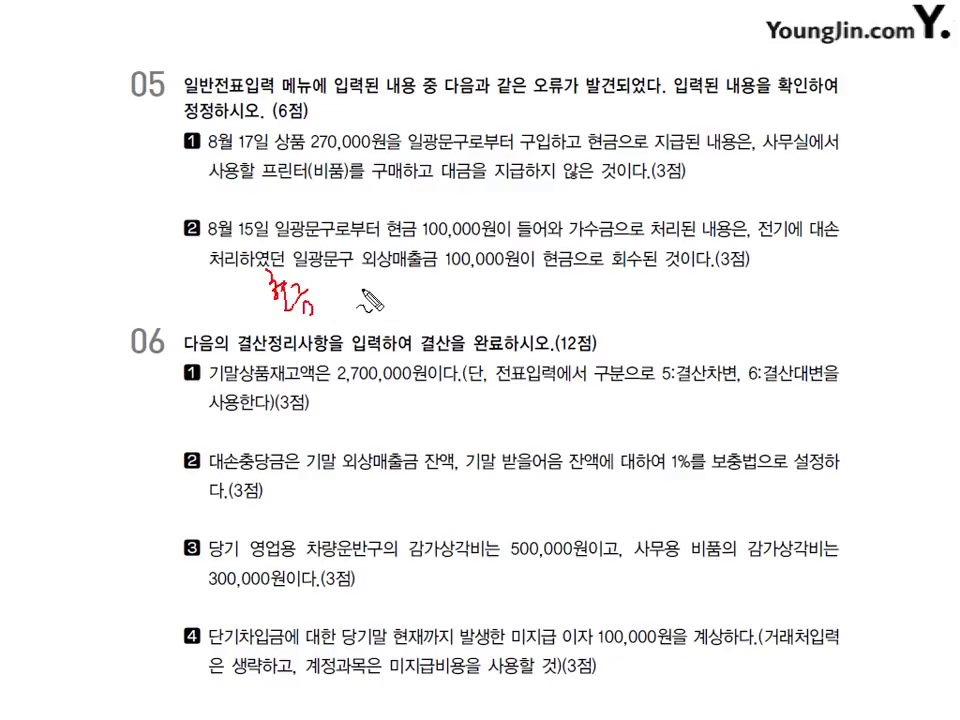
mouse_move(388, 265)
mouse_down()
mouse_move(389, 315)
mouse_move(424, 298)
mouse_move(456, 300)
mouse_move(459, 285)
mouse_move(476, 289)
mouse_move(482, 304)
mouse_move(498, 292)
mouse_move(494, 302)
mouse_up()
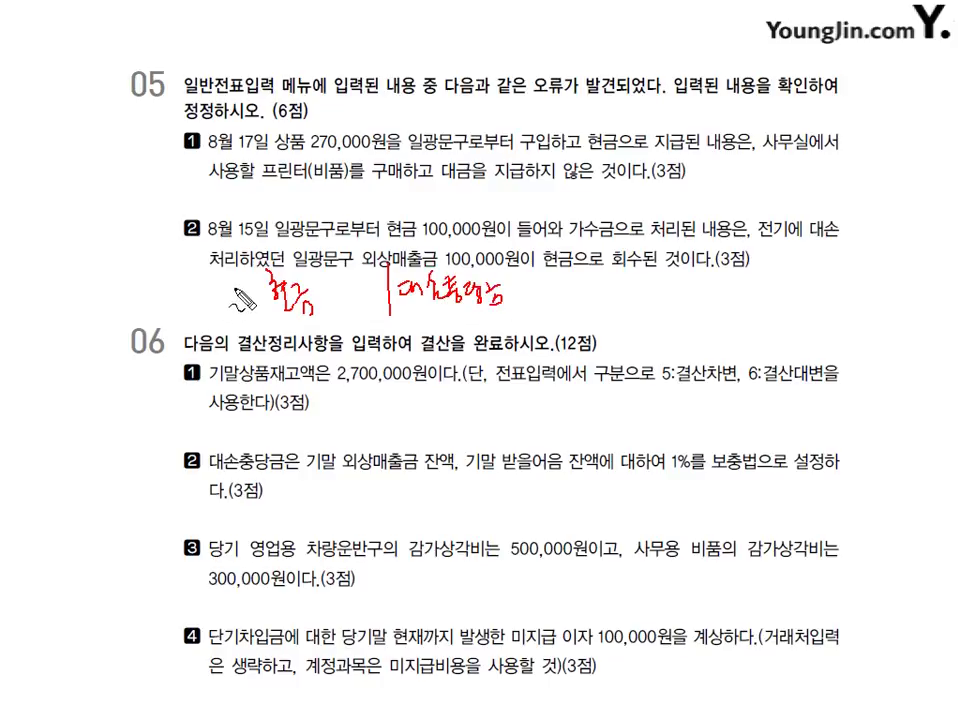
mouse_move(232, 282)
mouse_down()
mouse_move(226, 298)
mouse_move(210, 298)
mouse_up()
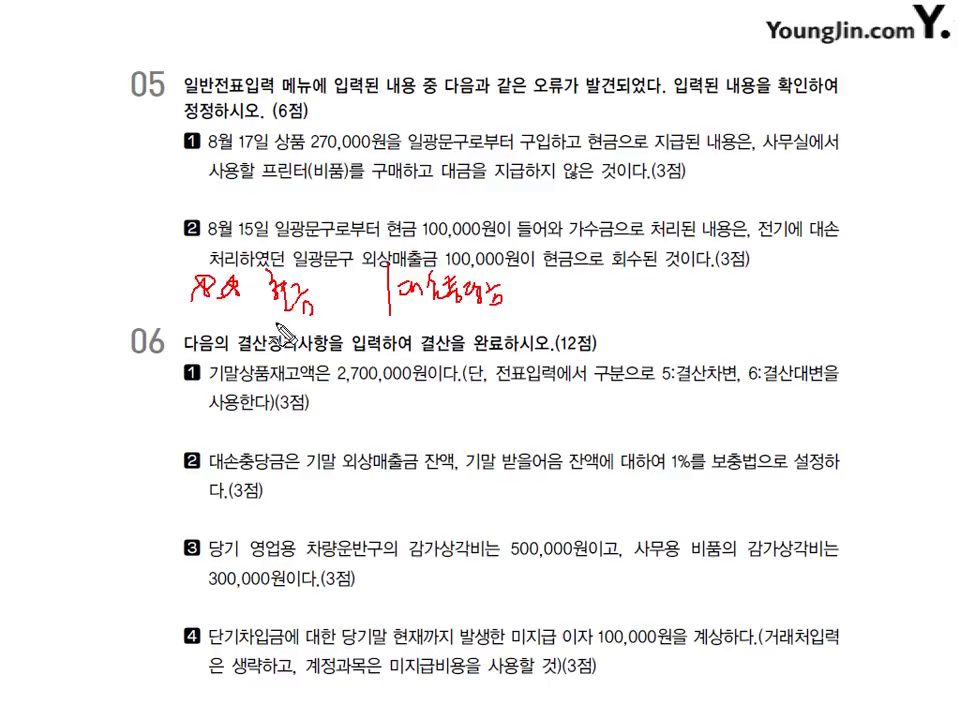
drag(272, 320, 318, 320)
drag(408, 322, 497, 318)
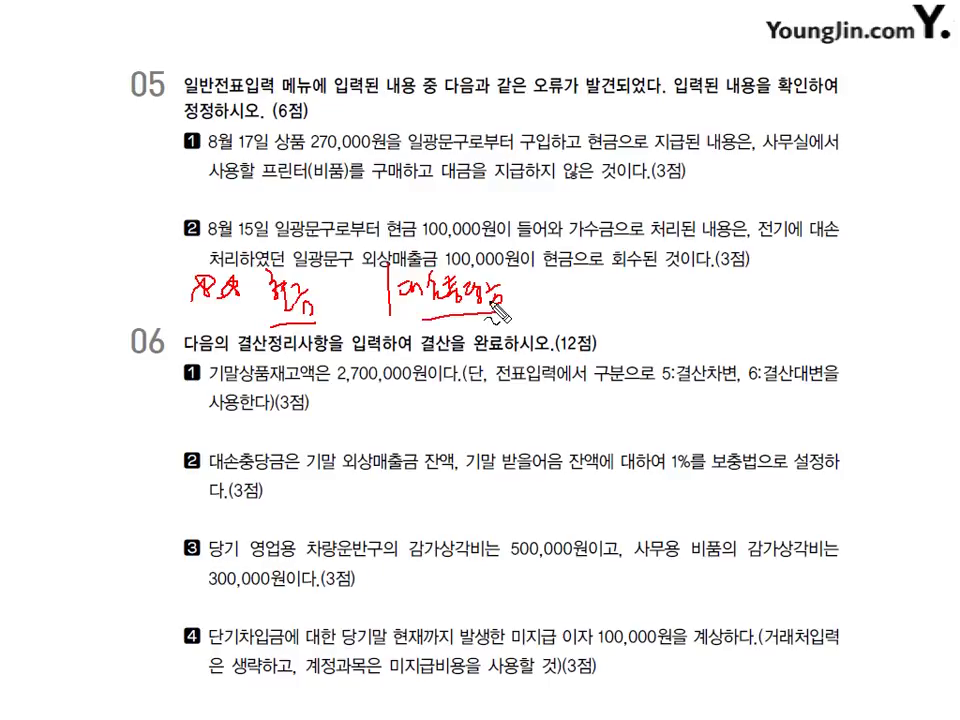
key(Escape)
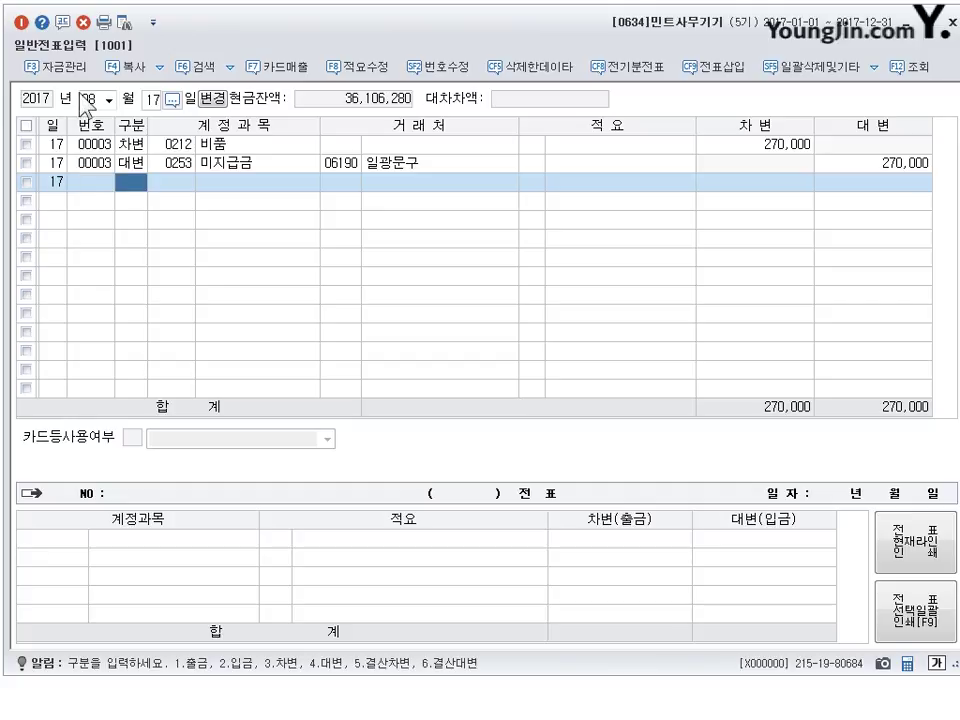
Bring up the August 15 voucher in the general vouchers
click(86, 101)
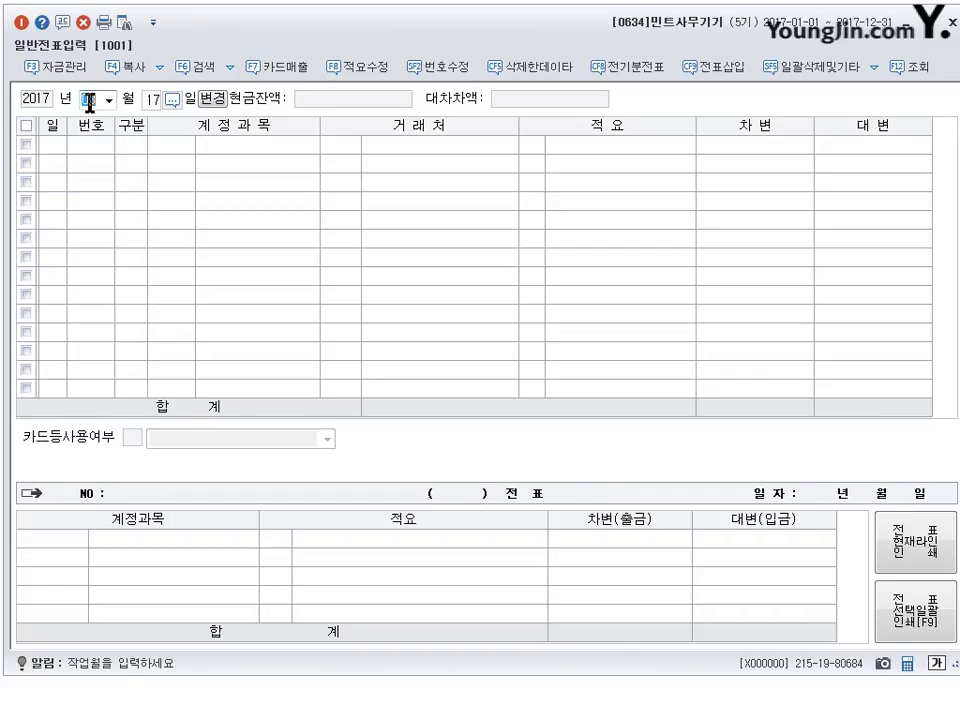
key(Return)
text(15)
key(Return)
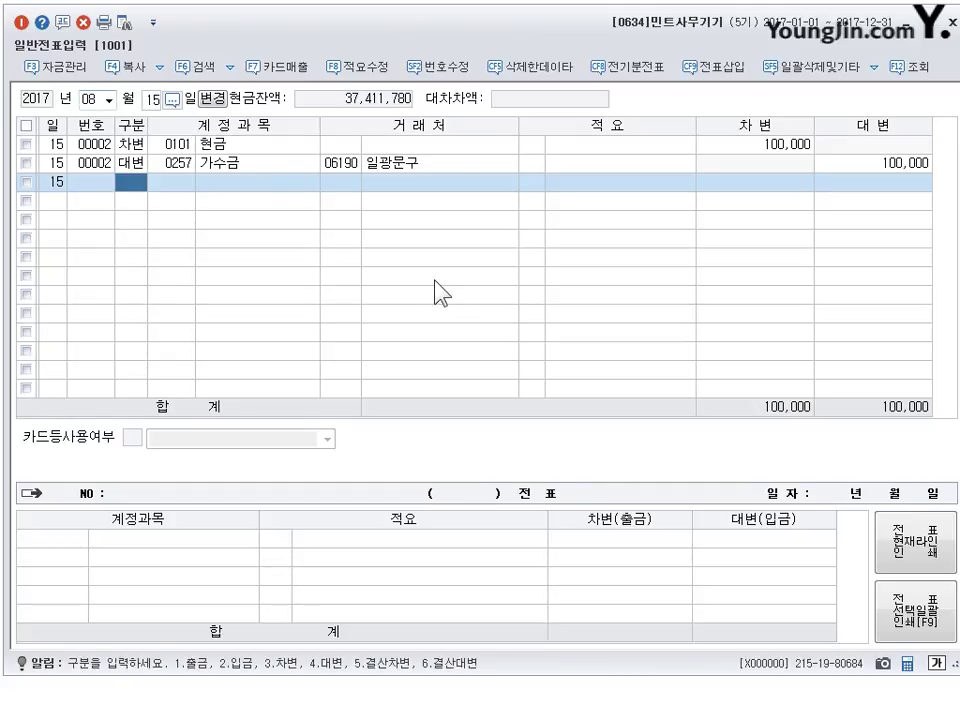
Change the credit account of the August 15 voucher to 대손충당금 for 외상매출금 (code 109)
click(214, 164)
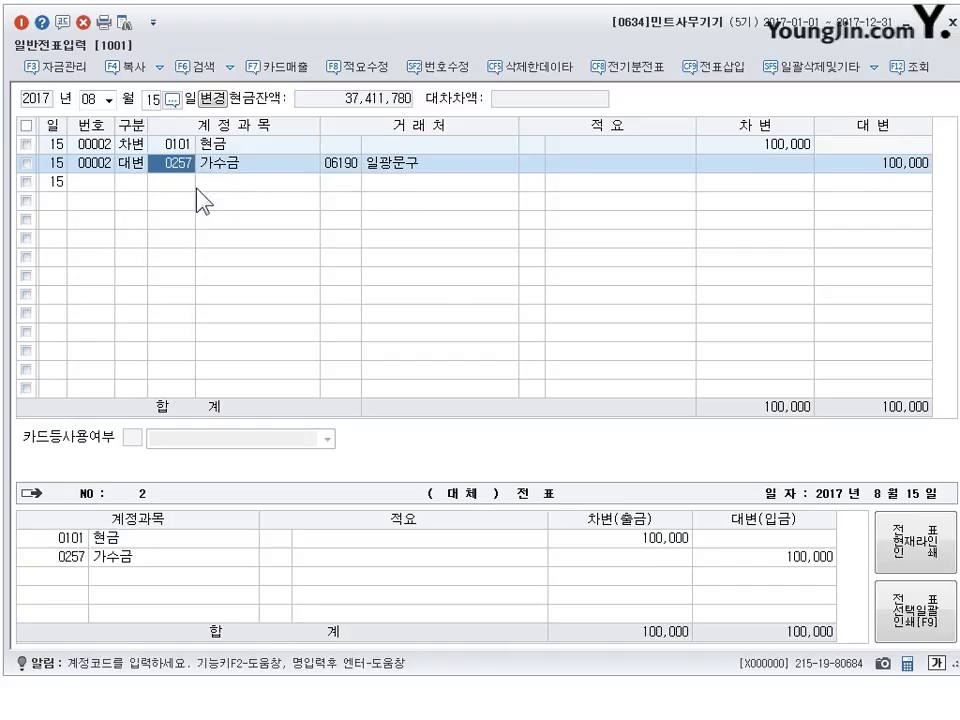
text(대손)
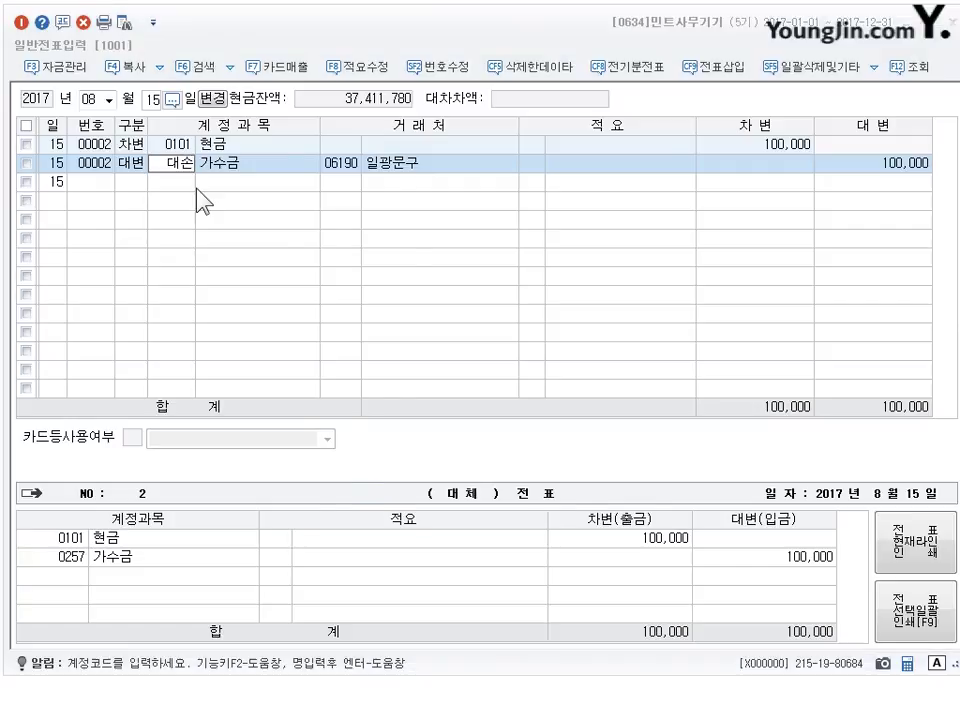
key(Return)
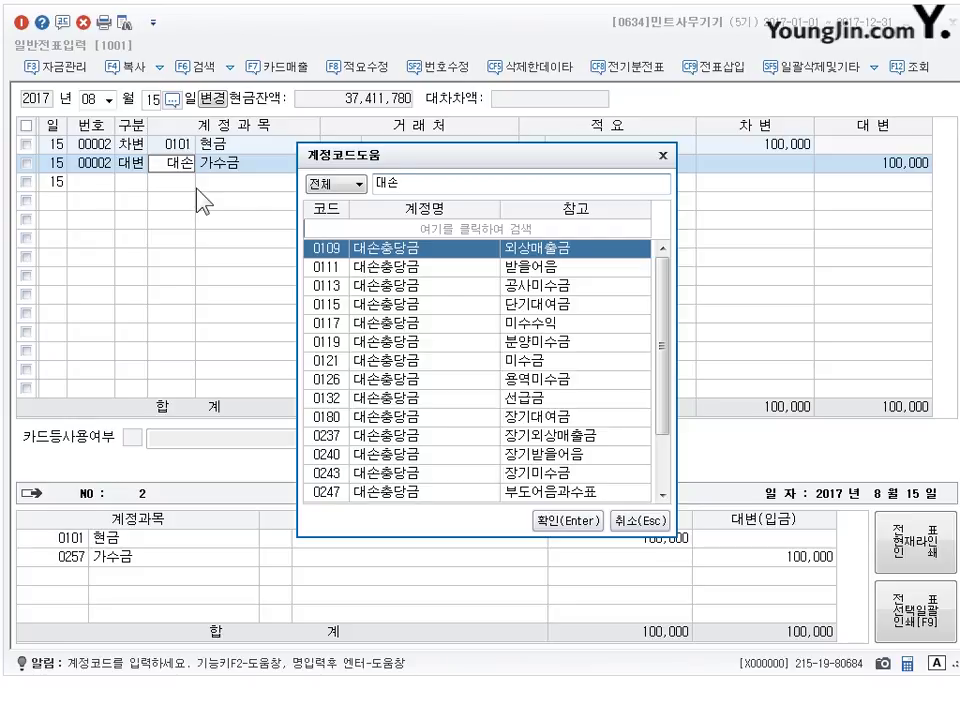
key(Return)
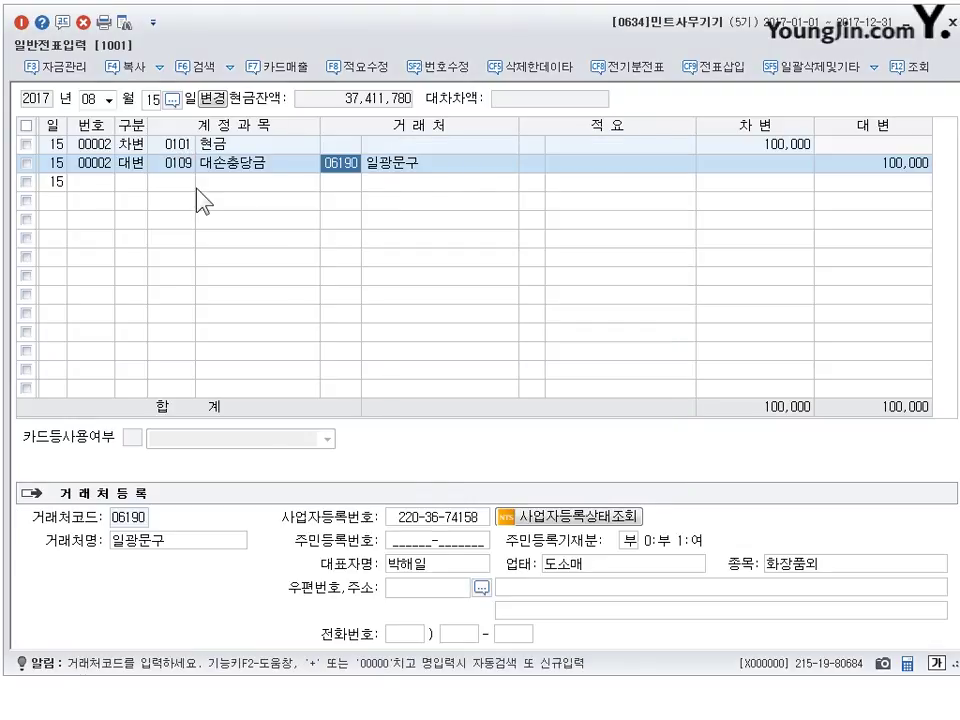
key(Return)
key(Left)
key(Up)
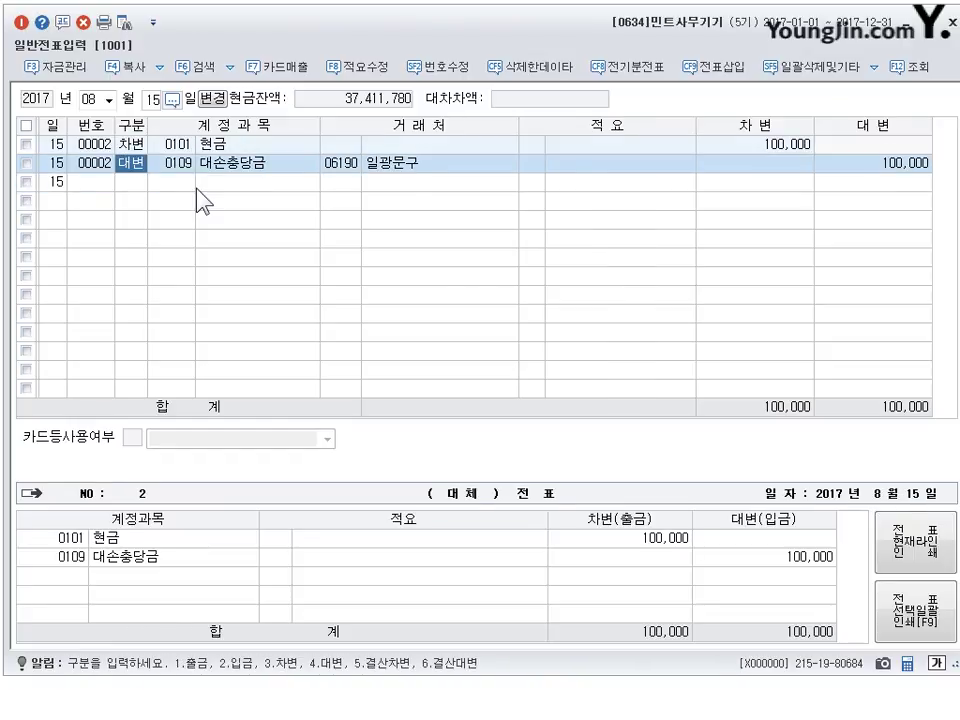
key(Return)
key(Return)
key(Return)
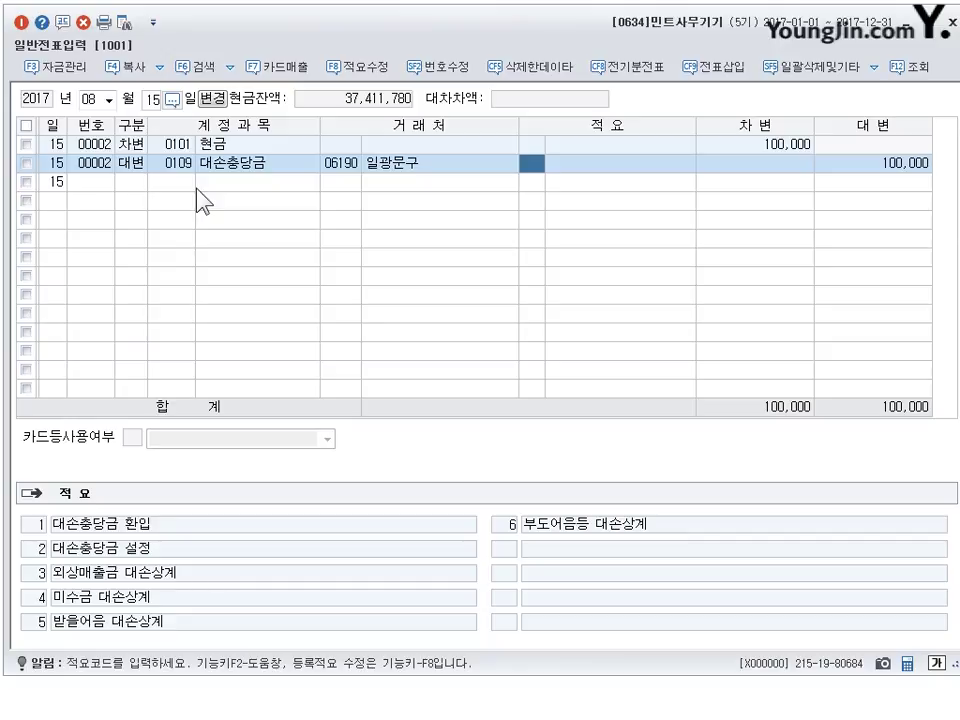
key(Left)
key(Left)
key(Return)
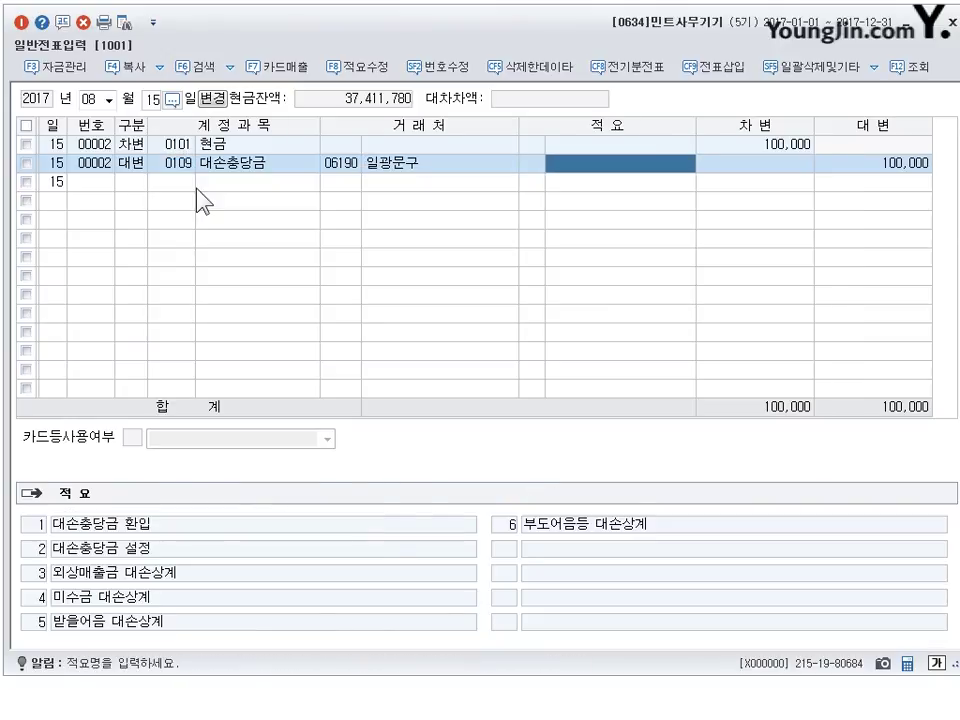
key(Left)
key(Left)
key(Left)
key(Left)
key(Down)
key(Up)
key(Up)
key(Return)
key(Return)
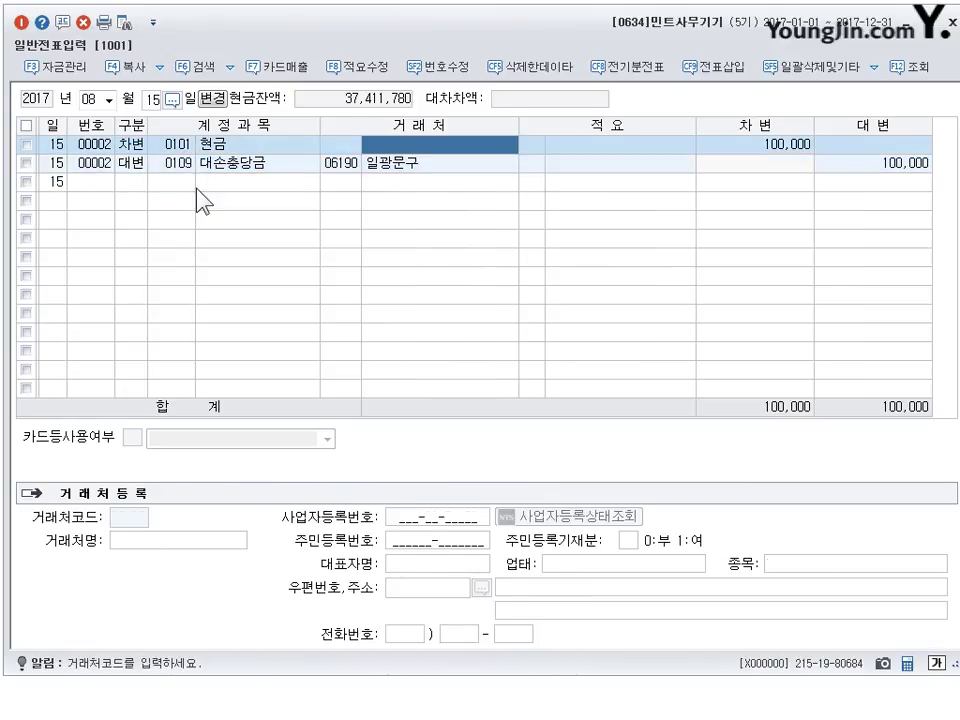
key(Return)
key(Left)
key(Down)
key(Down)
key(Up)
key(Up)
key(Return)
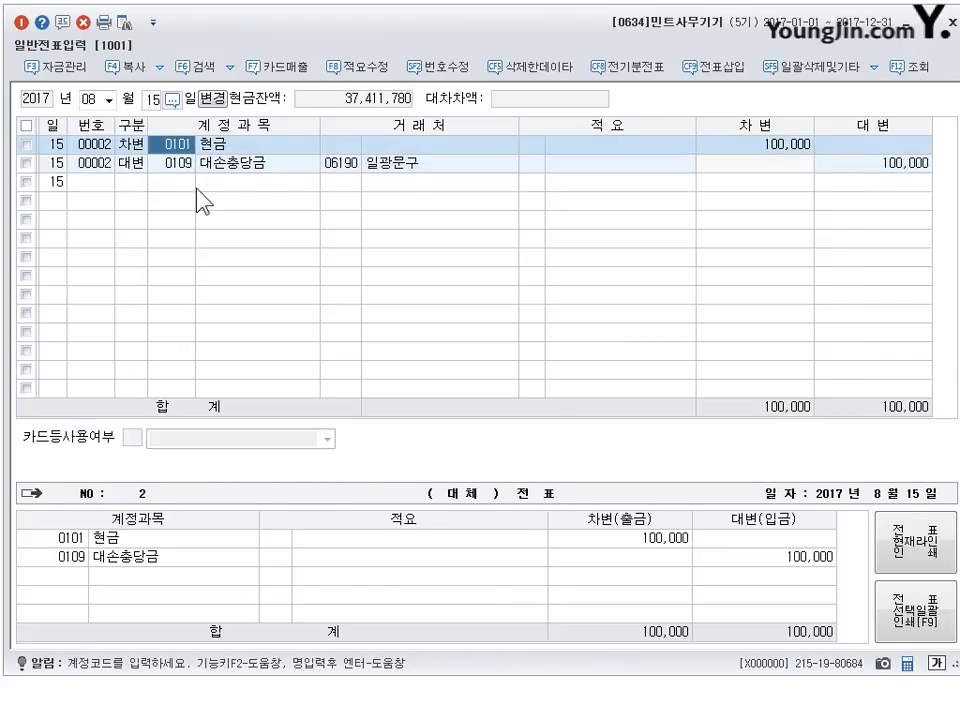
key(Return)
key(Return)
key(Down)
key(Down)
key(Up)
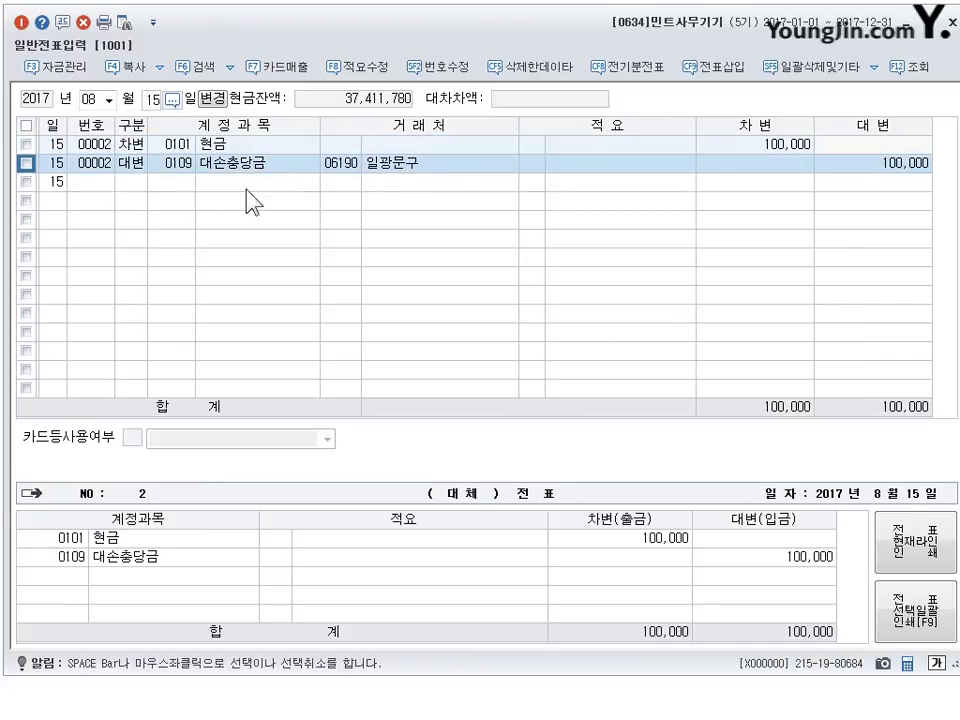
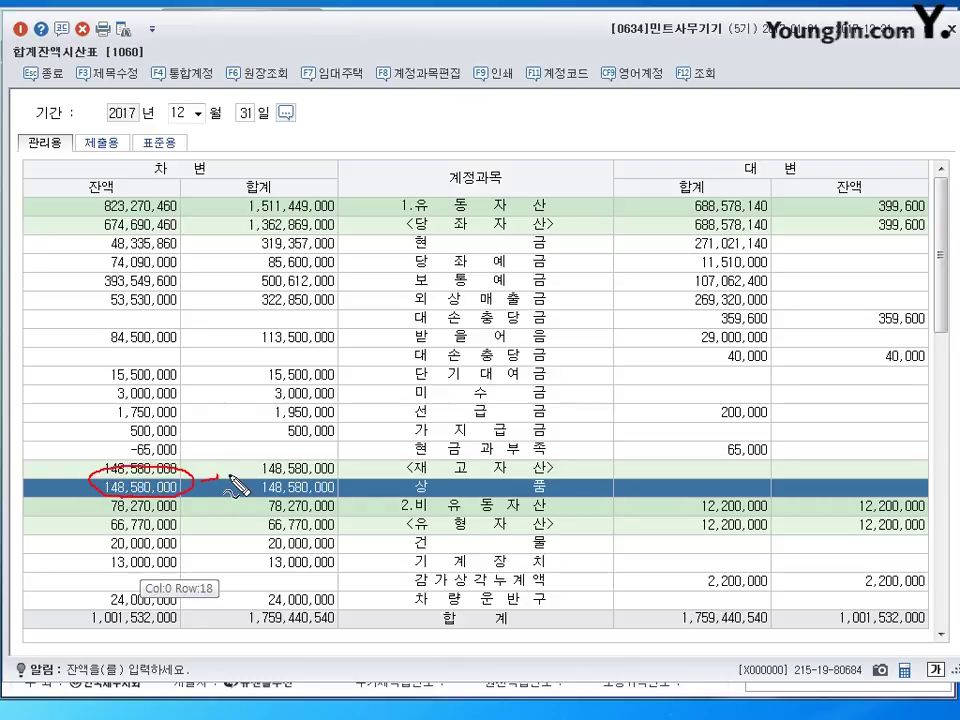
Work out the cost of goods sold on the trial balance by subtracting the 2,700,000 closing inventory from the 상품 balance
mouse_move(230, 466)
mouse_down()
mouse_move(300, 470)
mouse_move(335, 458)
mouse_move(349, 468)
mouse_move(357, 446)
mouse_up()
mouse_move(345, 454)
mouse_down()
mouse_move(398, 460)
mouse_move(478, 425)
mouse_move(505, 425)
mouse_move(520, 440)
mouse_up()
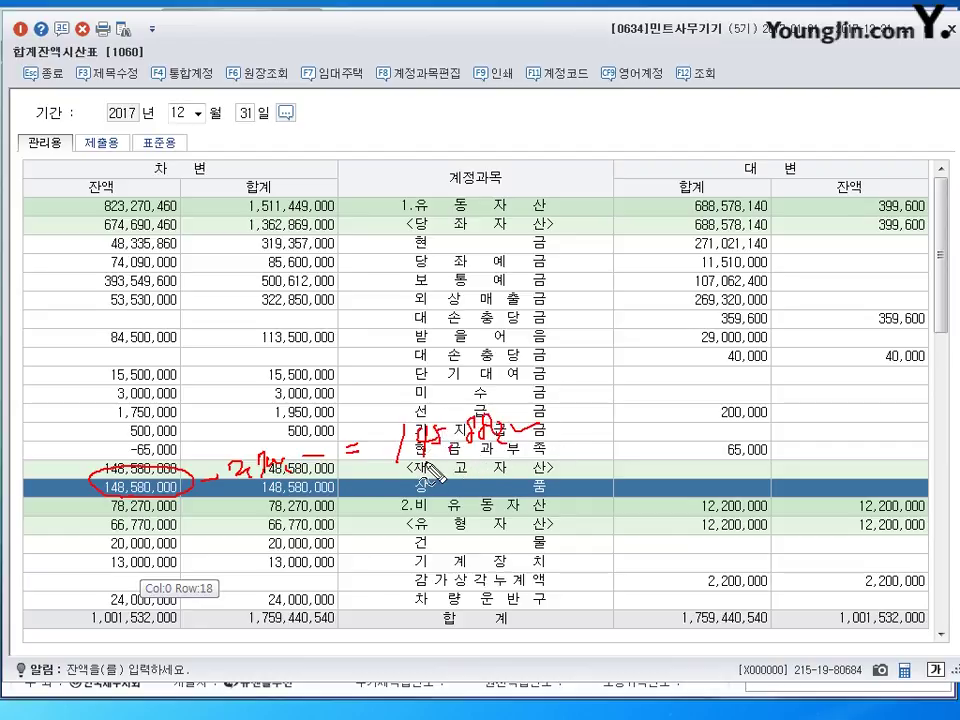
mouse_move(562, 405)
mouse_down()
mouse_move(578, 412)
mouse_move(553, 410)
mouse_up()
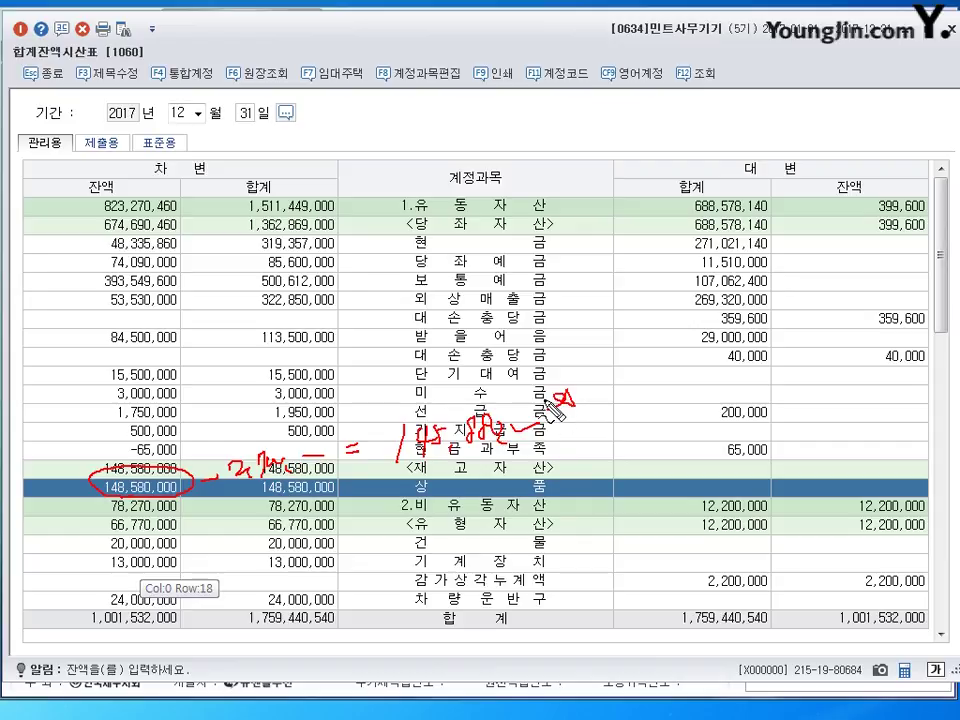
key(Escape)
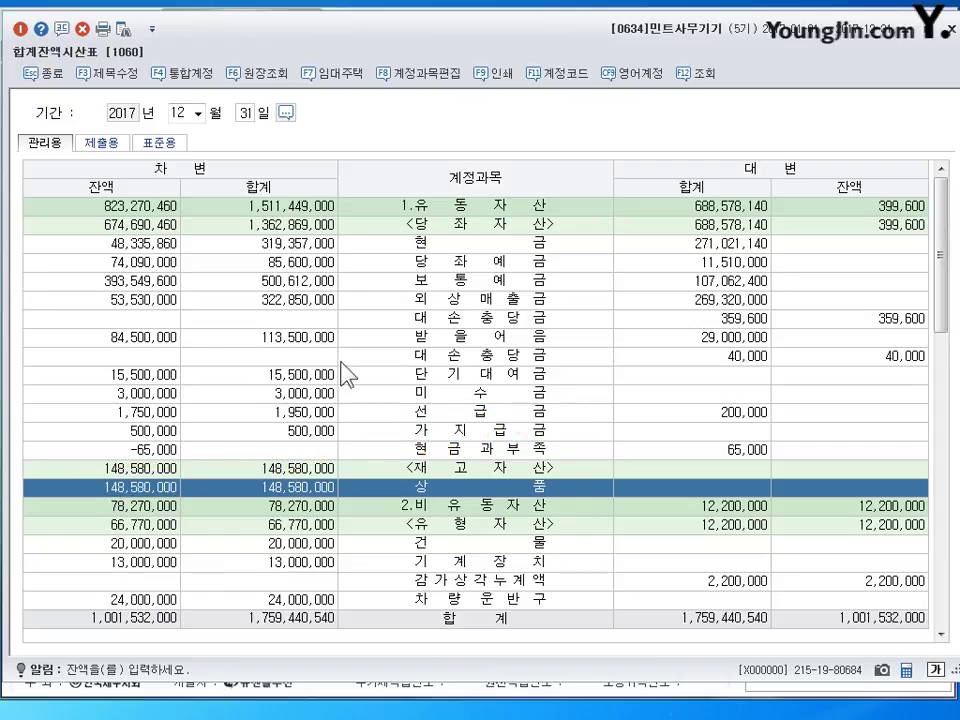
Mark the bad-debt calculation on the trial balance, 1% of 외상매출금 and 받을어음 less their 대손충당금 balances, and close the trial balance
click(177, 298)
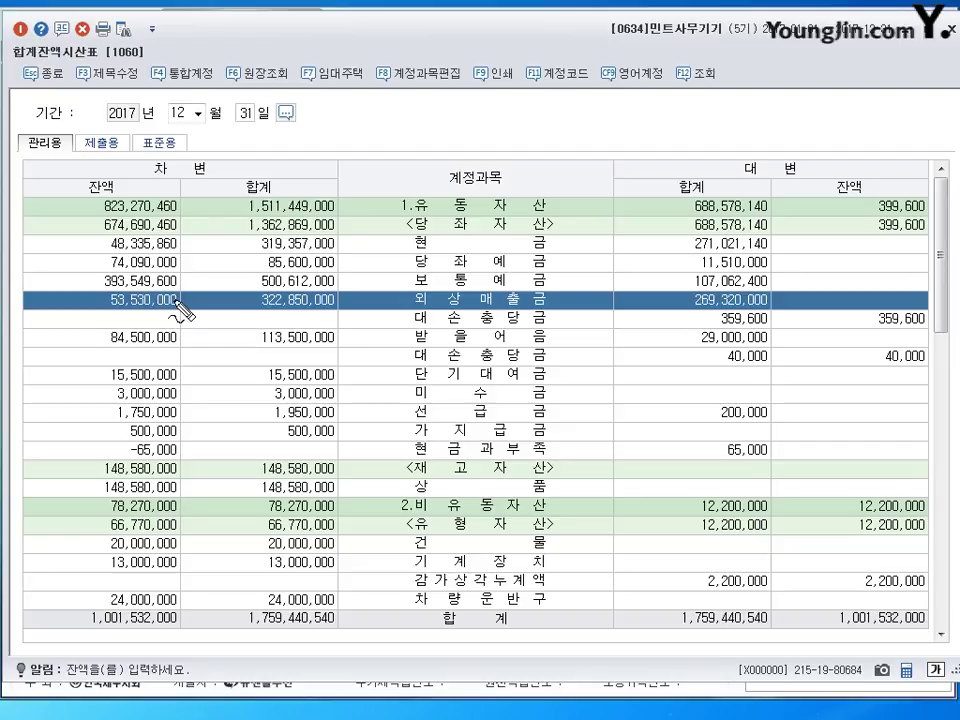
mouse_move(177, 298)
mouse_down()
mouse_move(180, 315)
mouse_move(110, 275)
mouse_move(102, 180)
mouse_up()
drag(226, 283, 207, 316)
mouse_move(212, 290)
mouse_down()
mouse_move(246, 302)
mouse_move(253, 325)
mouse_up()
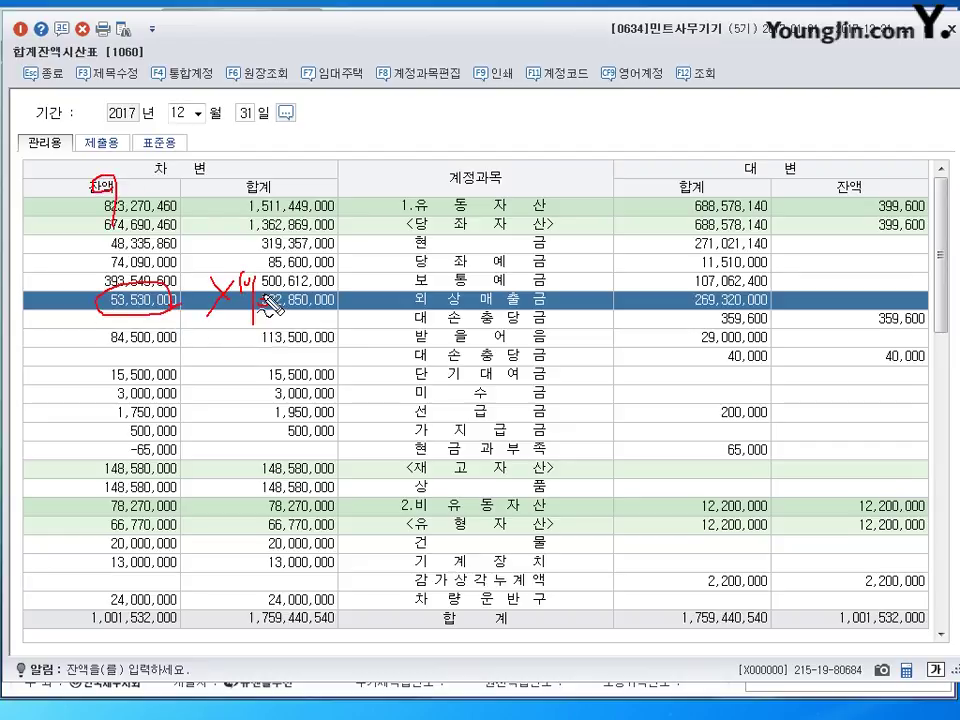
drag(797, 318, 818, 317)
drag(918, 299, 922, 328)
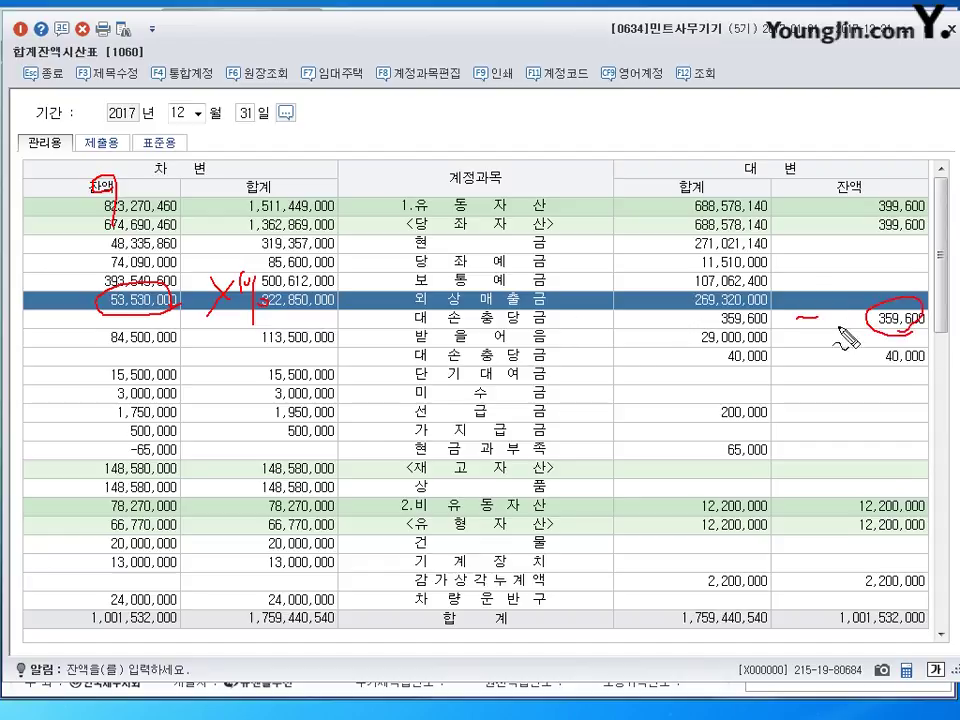
mouse_move(178, 318)
mouse_down()
mouse_move(180, 352)
mouse_move(205, 356)
mouse_up()
mouse_move(207, 340)
mouse_down()
mouse_move(246, 352)
mouse_move(258, 380)
mouse_up()
mouse_move(930, 342)
mouse_down()
mouse_move(885, 366)
mouse_move(928, 372)
mouse_up()
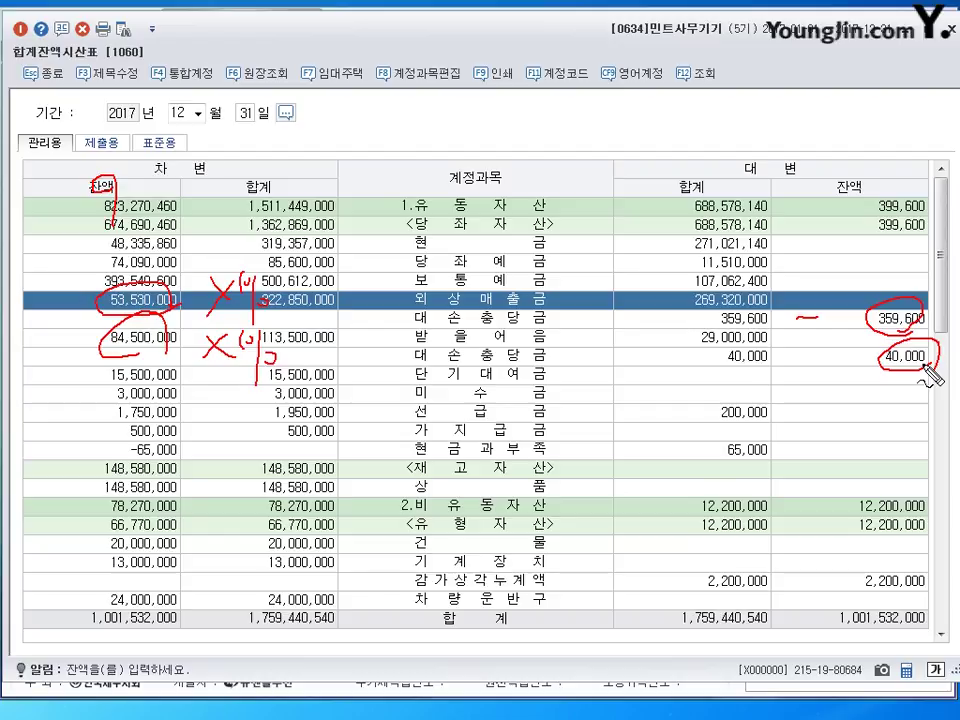
key(Escape)
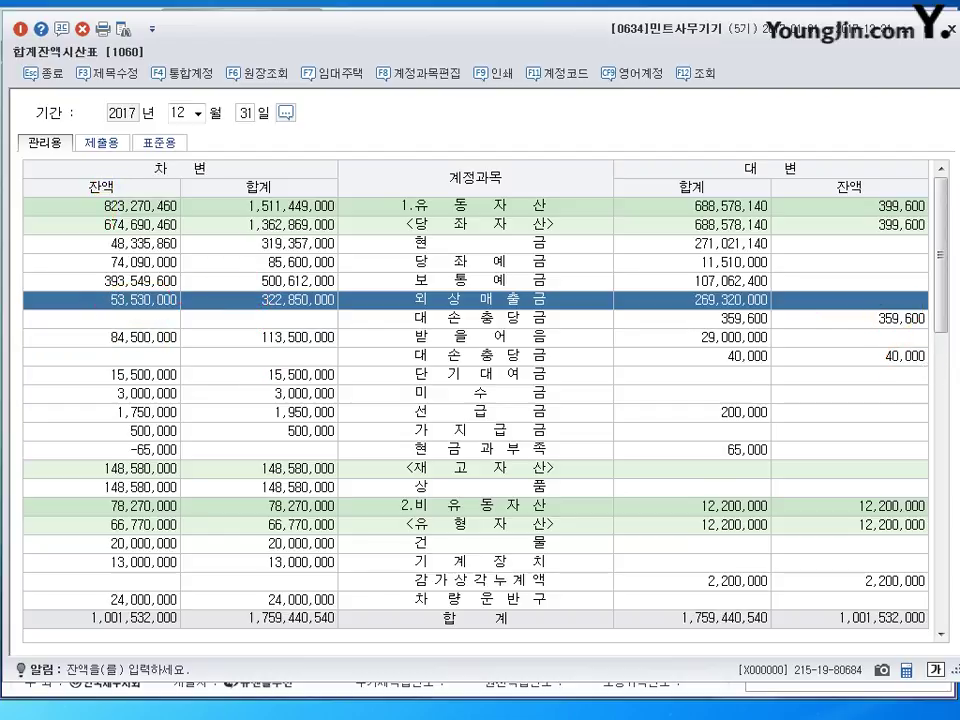
click(947, 27)
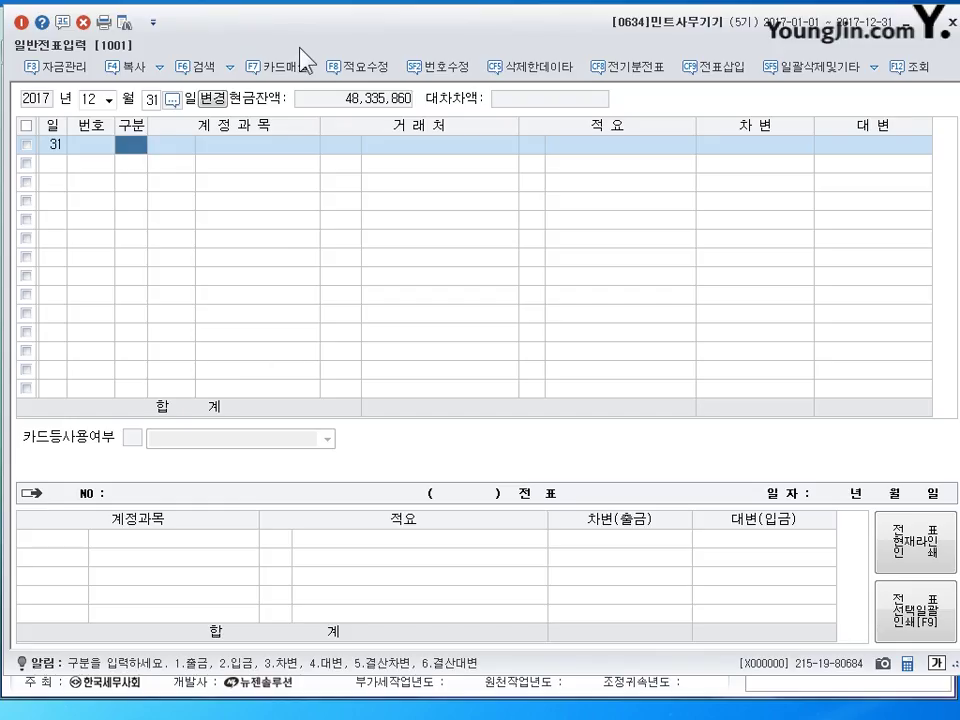
Enter the December 31 closing debit line (결산차변) for 상품매출원가 (code 451) with 145,880,000
key(3)
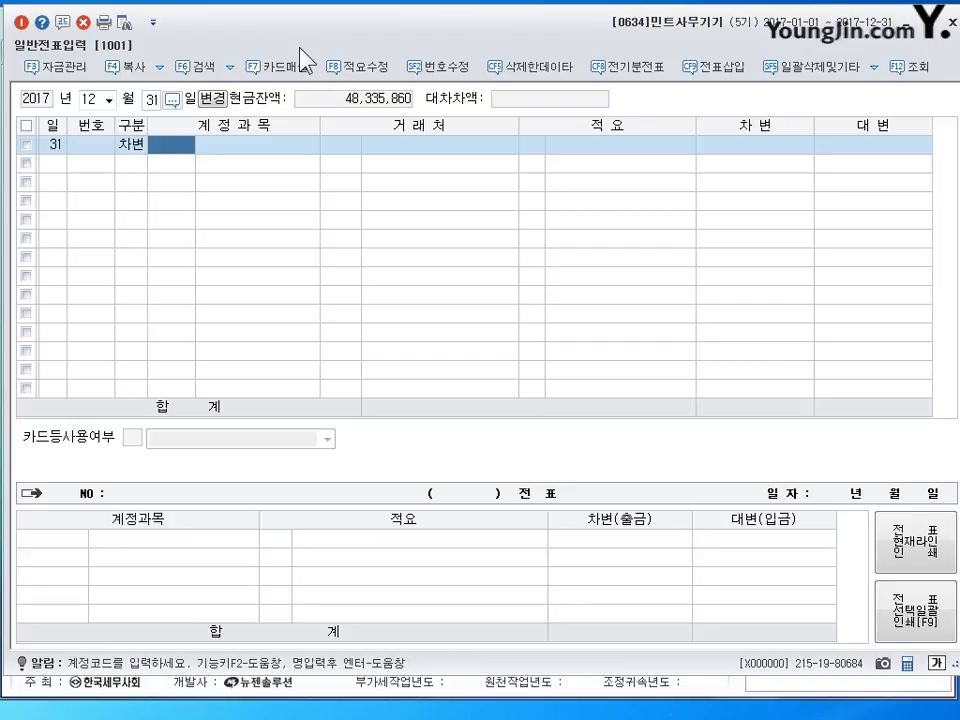
key(Left)
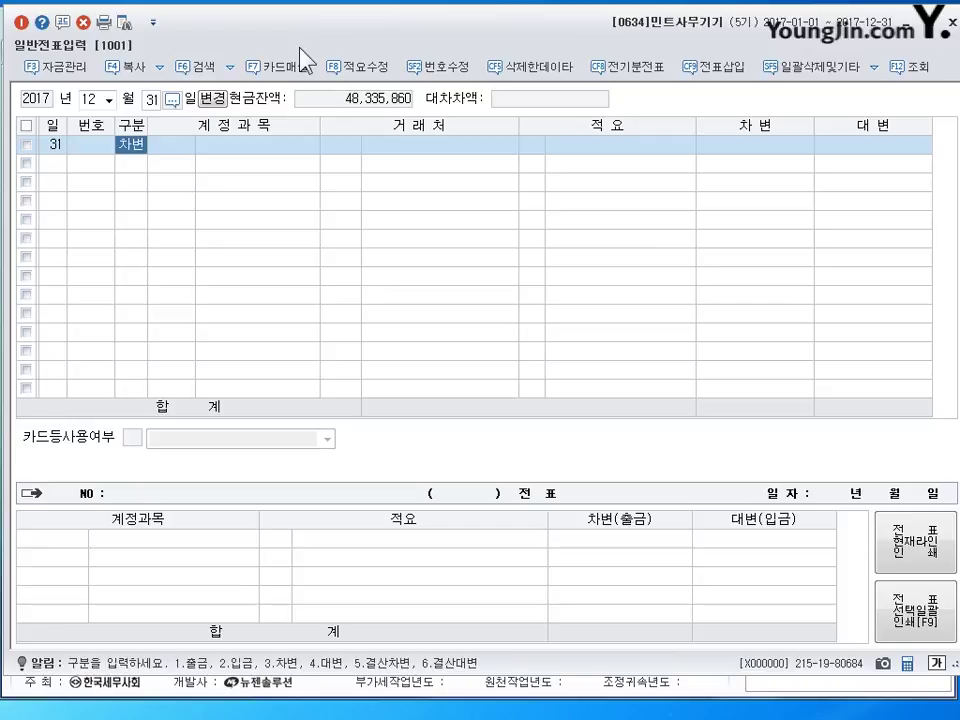
key(5)
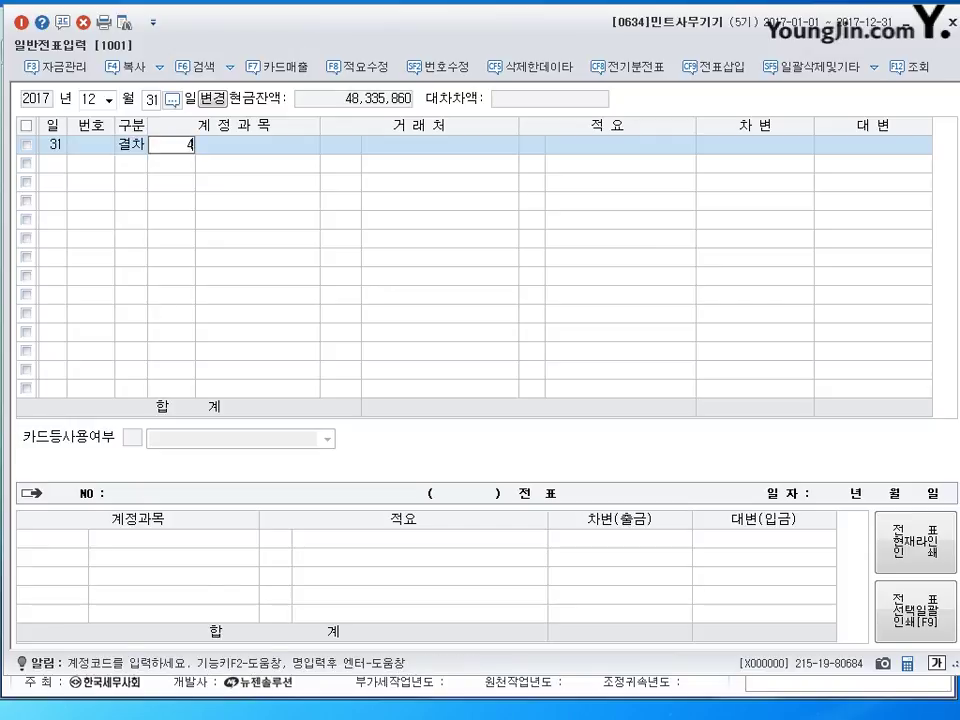
text(451)
key(Return)
key(Return)
key(Return)
key(Return)
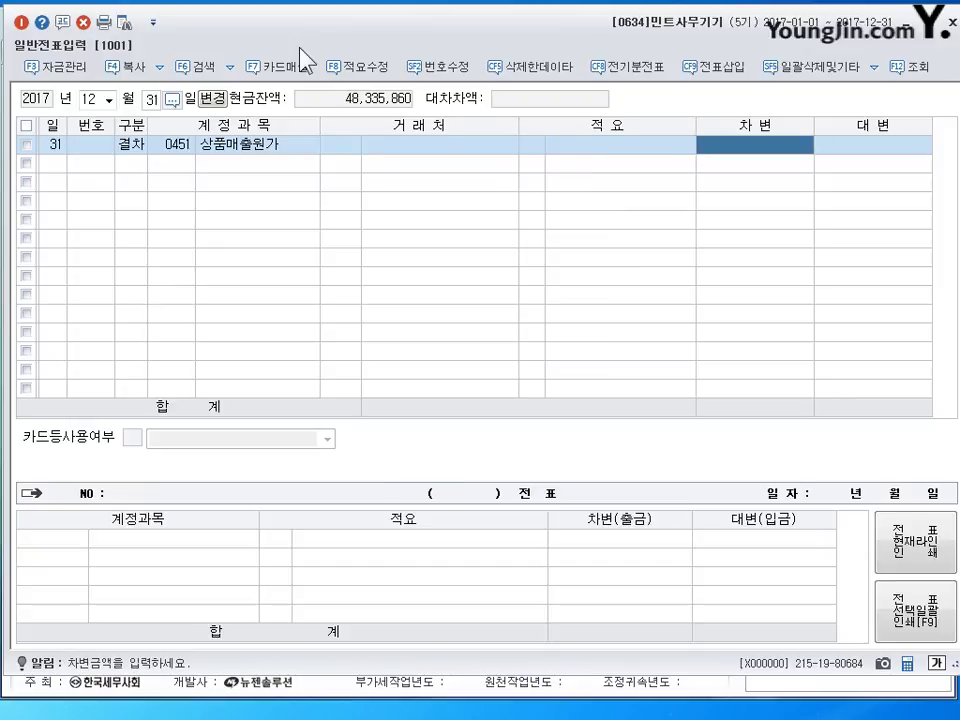
text(145)
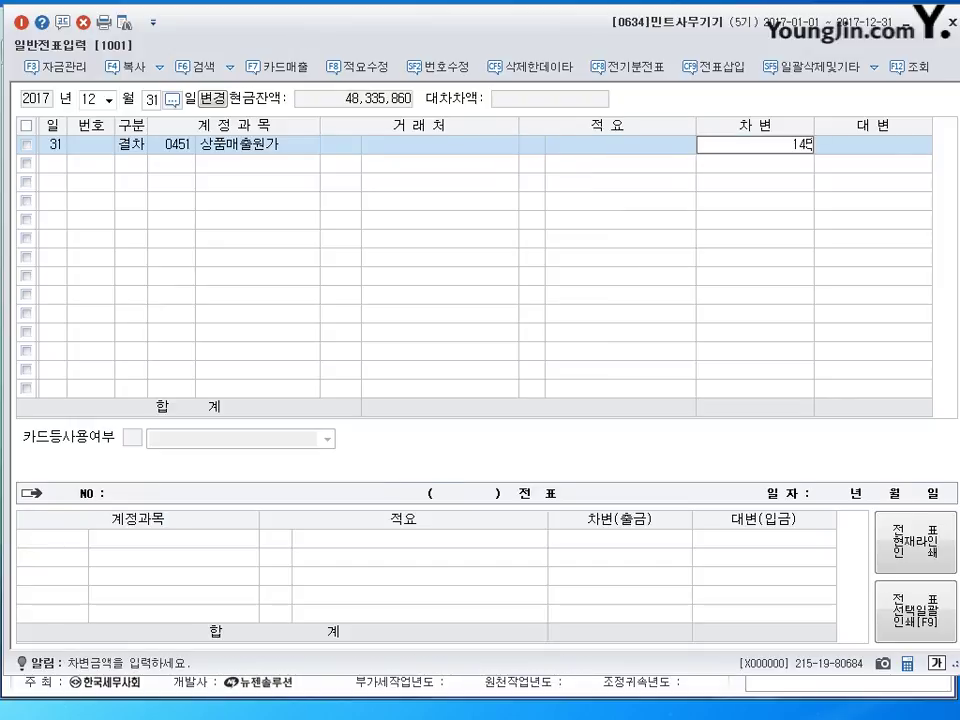
text(,880,000)
key(Return)
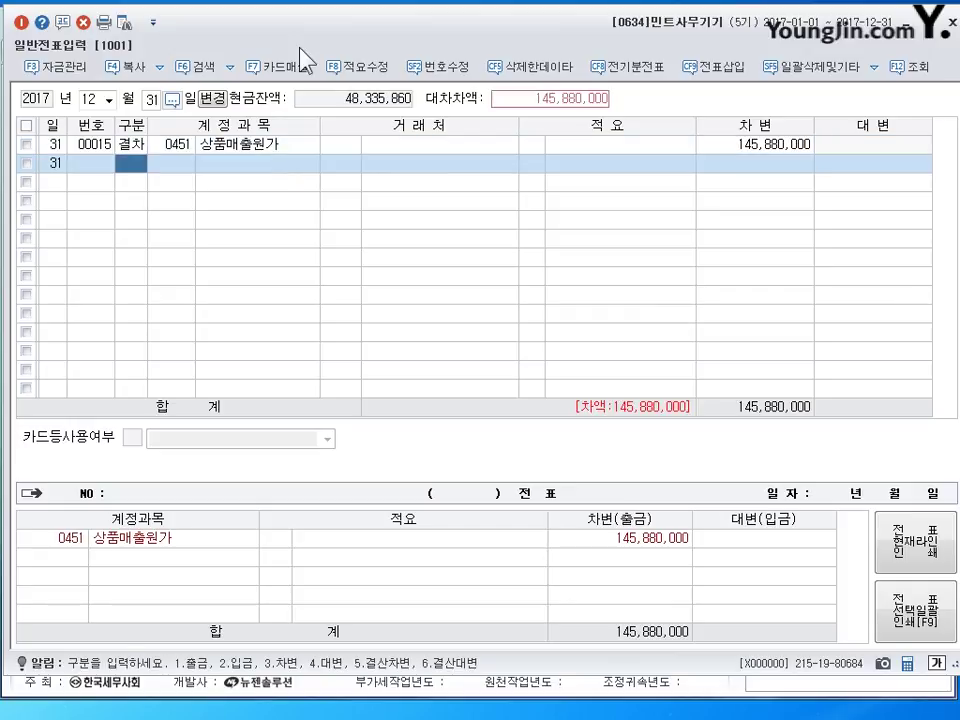
Enter the December 31 closing credit line (결산대변) for 상품 (code 146) with 145,880,000
text(6)
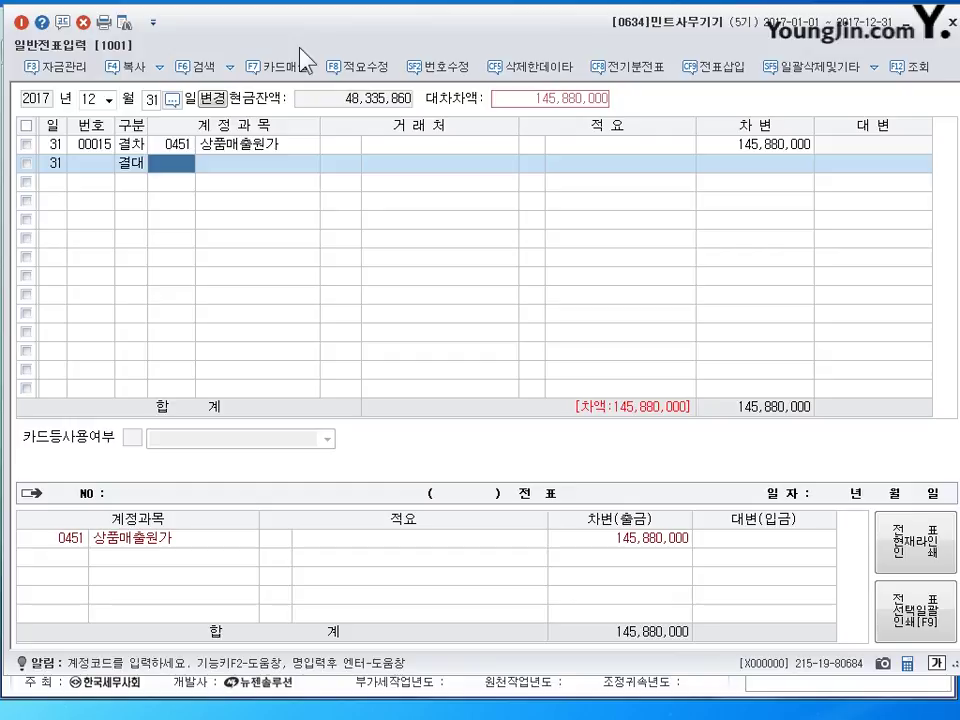
click(135, 164)
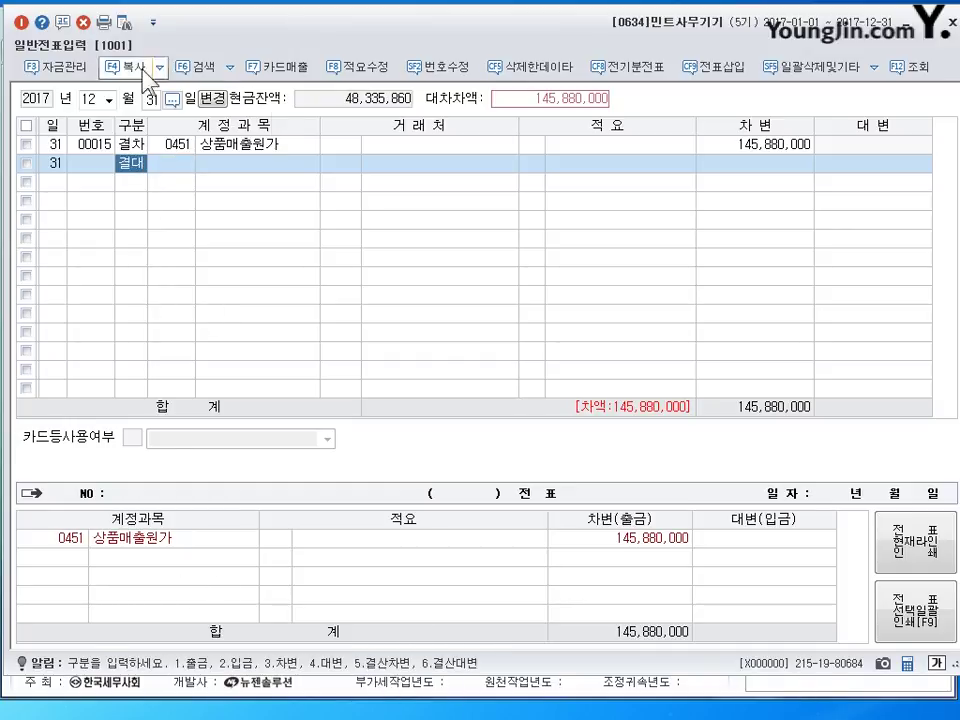
key(Return)
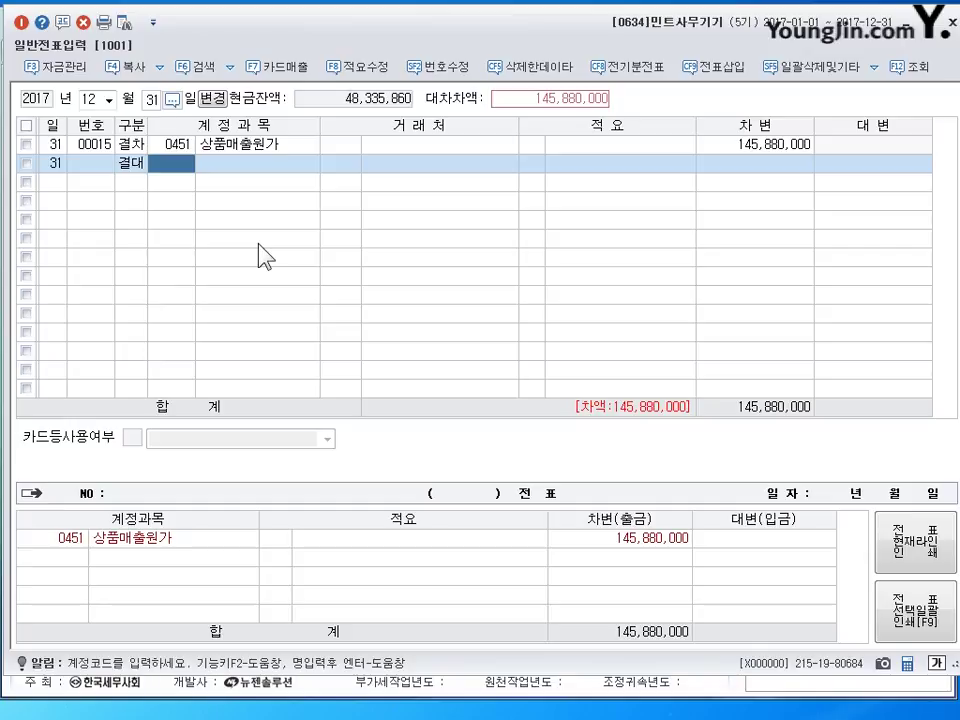
text(146)
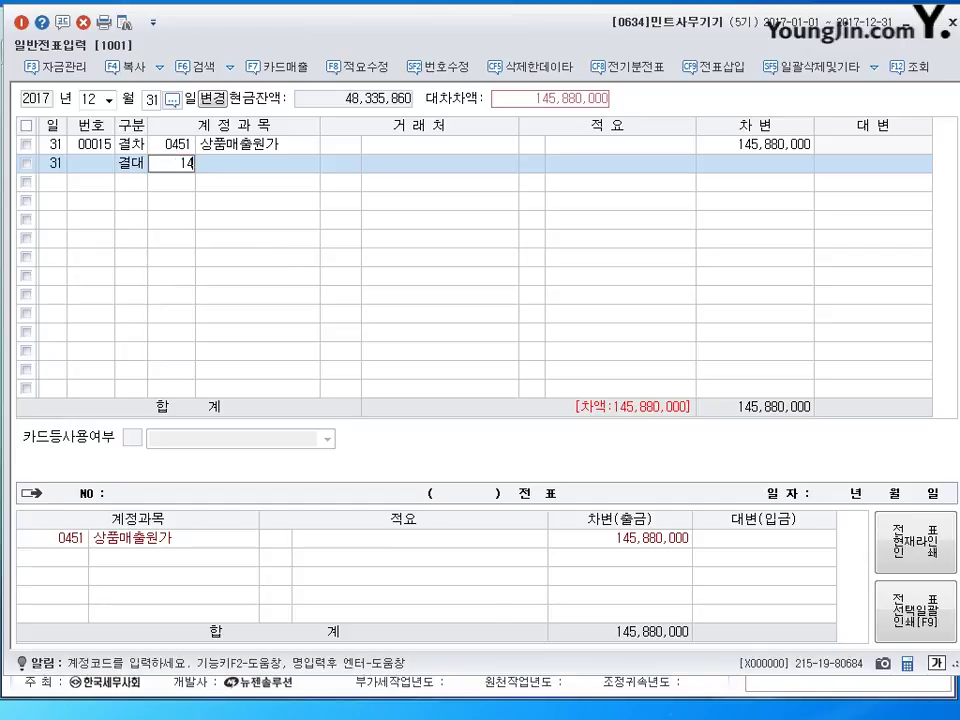
key(Return)
key(Return)
key(Return)
key(Return)
Enter a December 31 debit line (차변) for 대손상각비 (code 835) with 980,700
text(3)
key(Return)
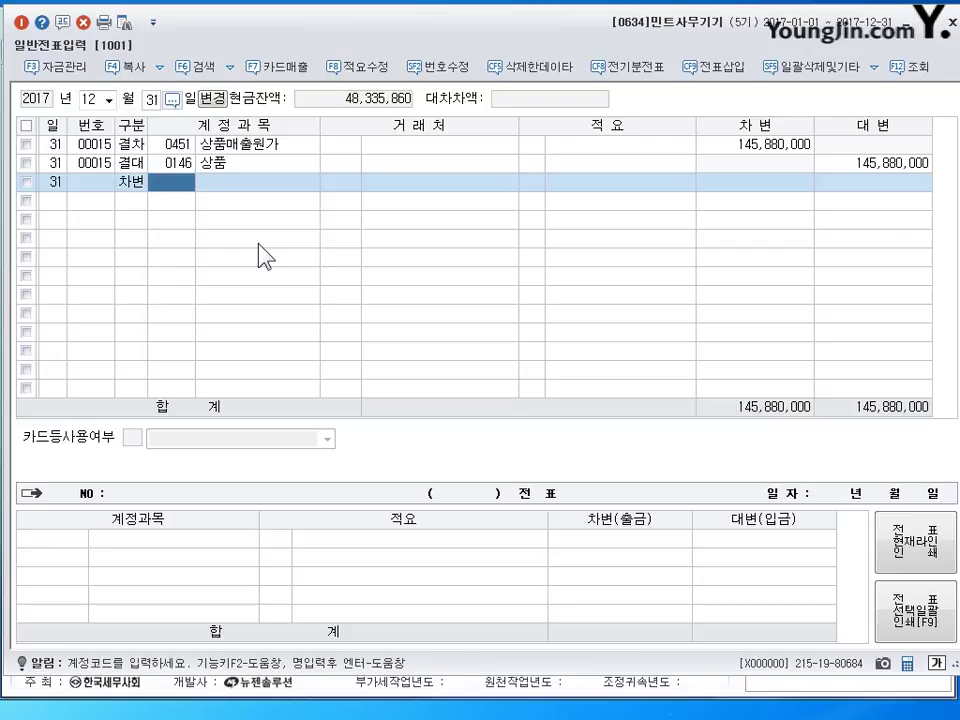
text(835)
key(Return)
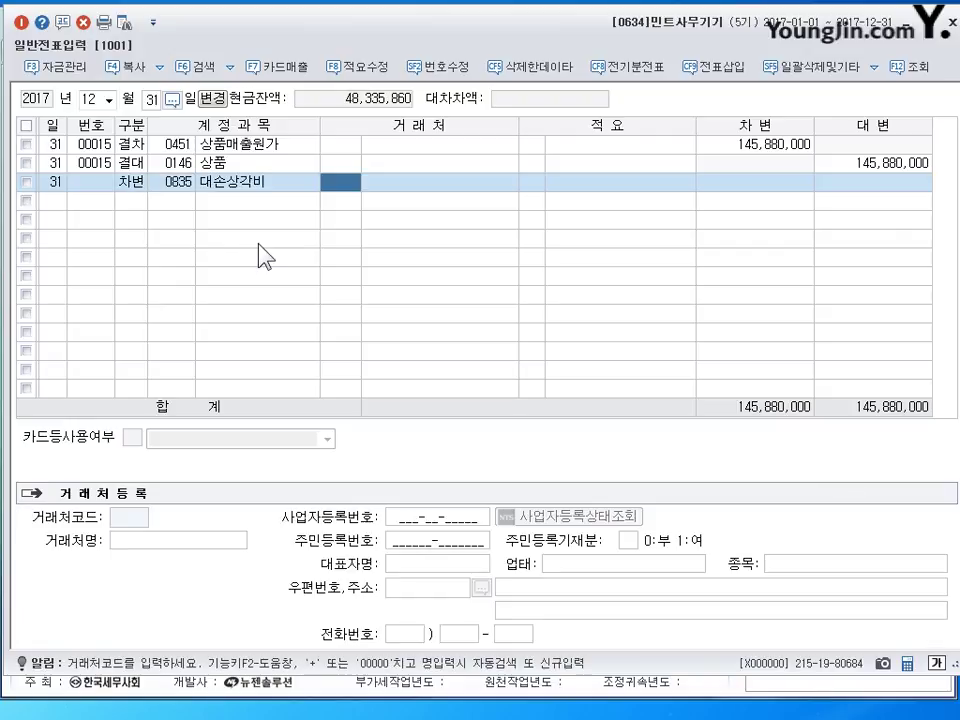
key(Return)
key(Return)
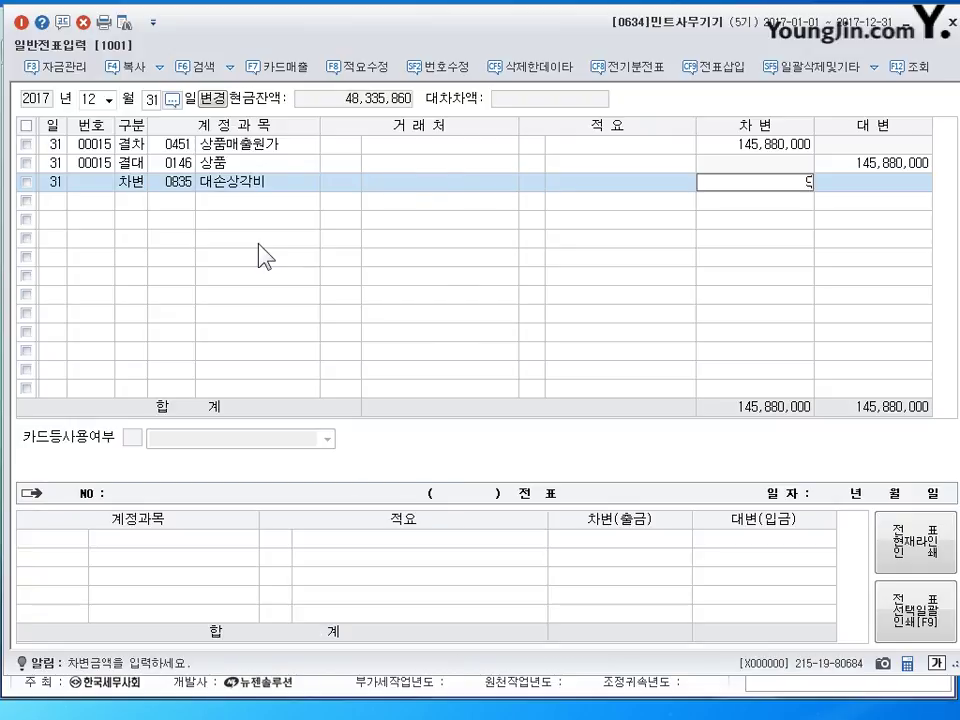
text(980,700)
key(Return)
Enter the matching credit line (대변) for 대손충당금 (code 109) and set its amount to 175,700
text(4)
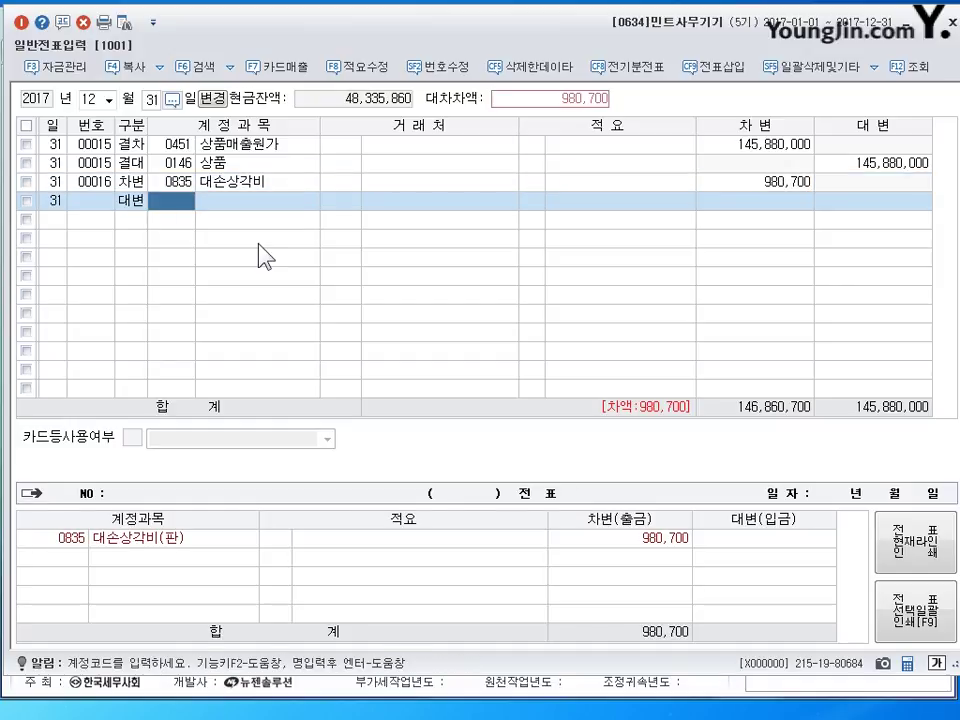
text(109)
key(Return)
key(Return)
key(Return)
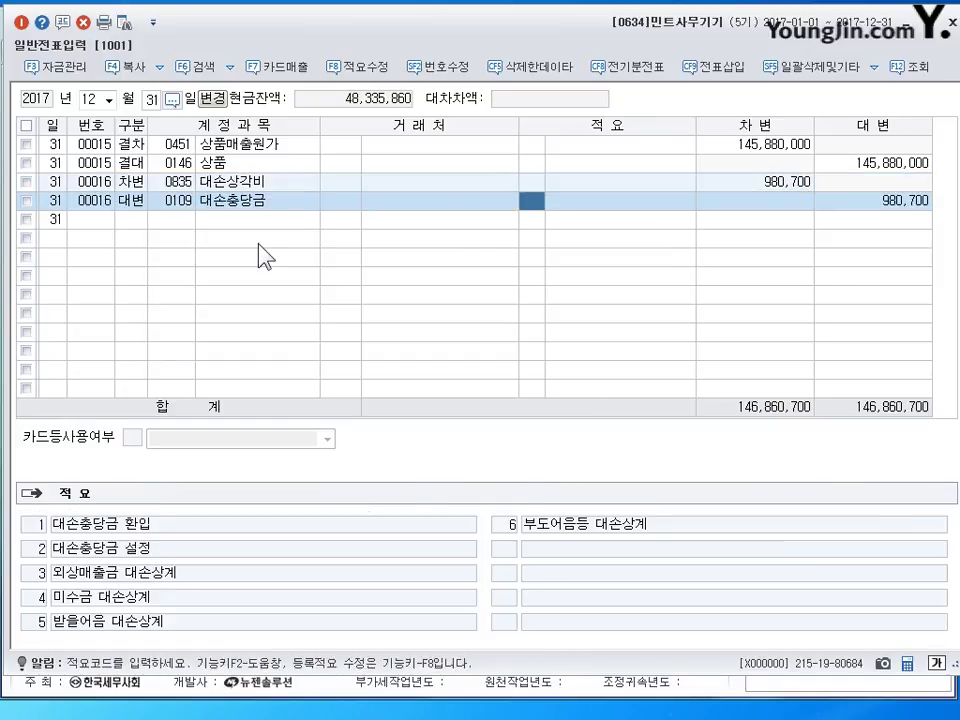
key(Up)
key(Return)
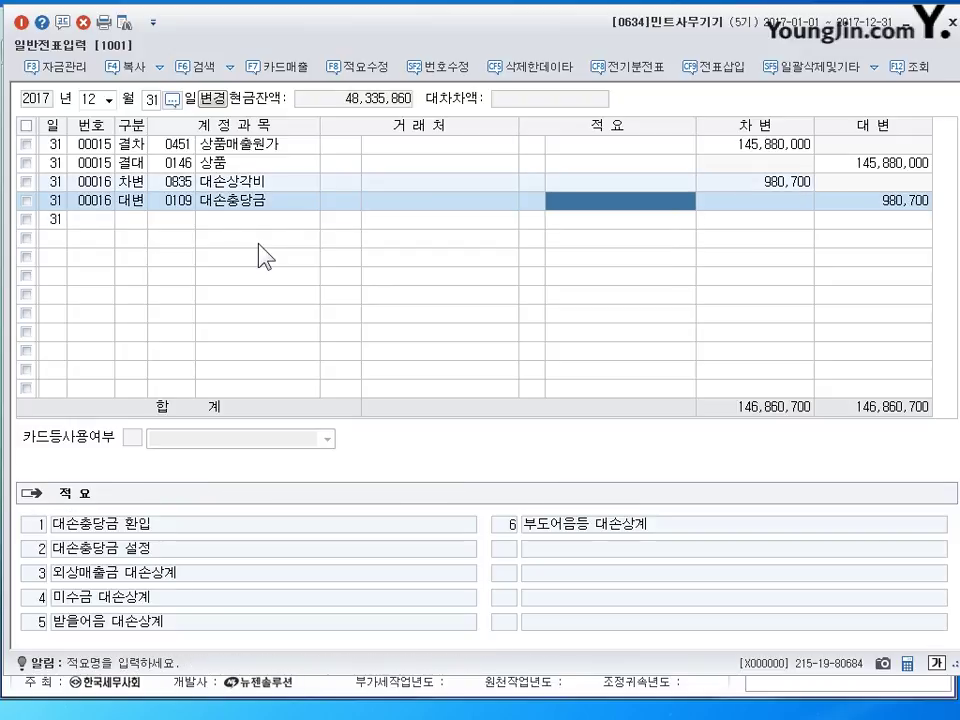
key(Return)
key(BackSpace)
text(175)
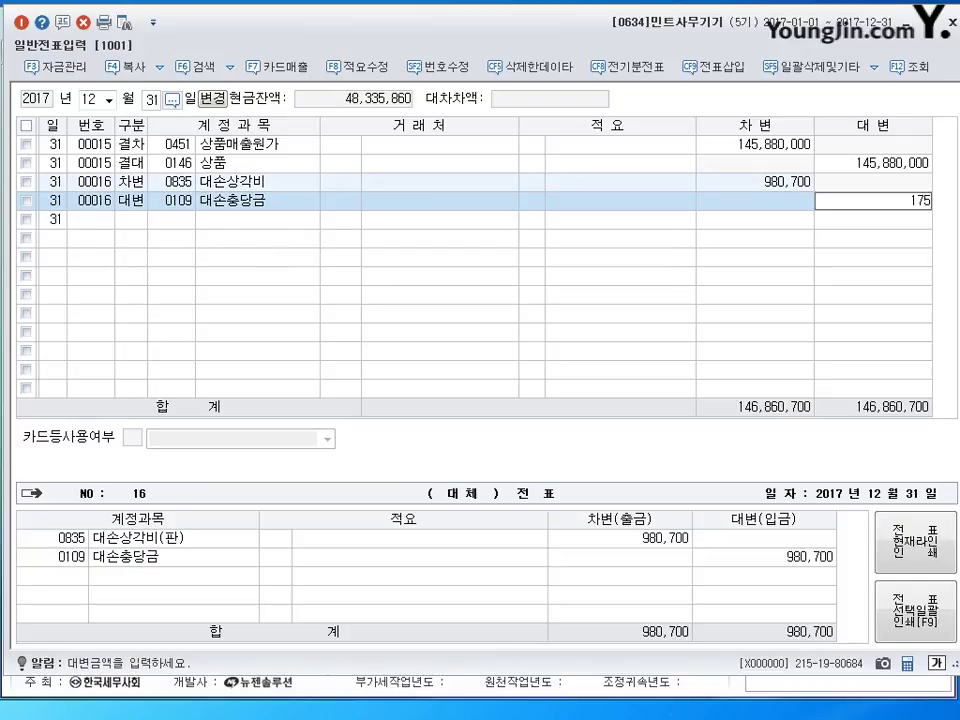
text(,700)
key(Return)
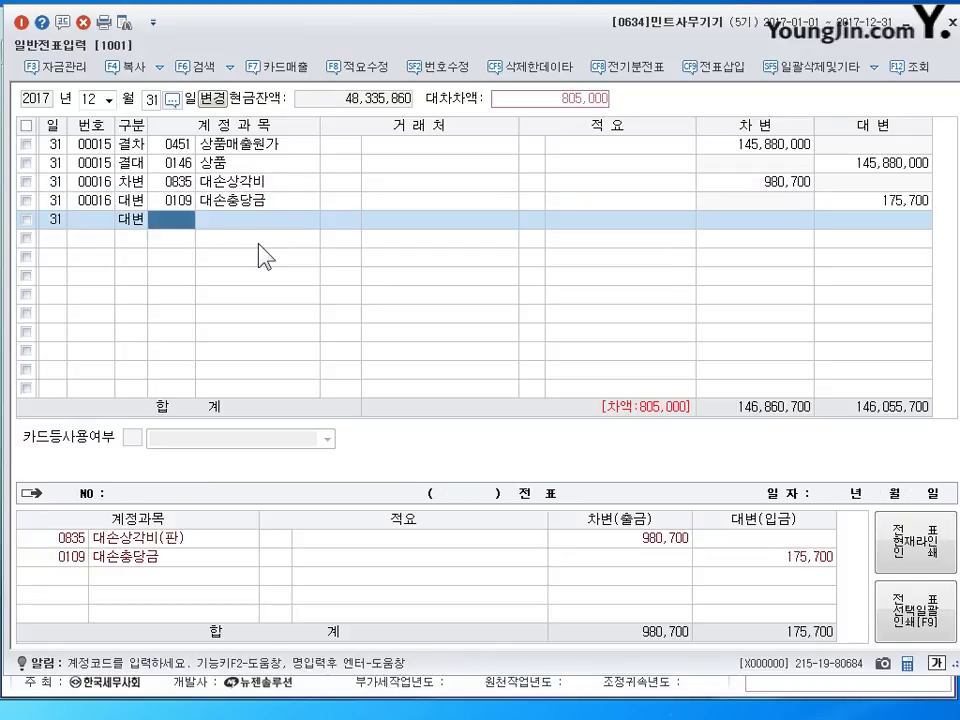
Add a second credit line (대변) for 대손충당금 (code 111) with 805,000 to the bad-debt voucher
text(111)
key(Return)
key(Return)
key(Return)
key(Return)
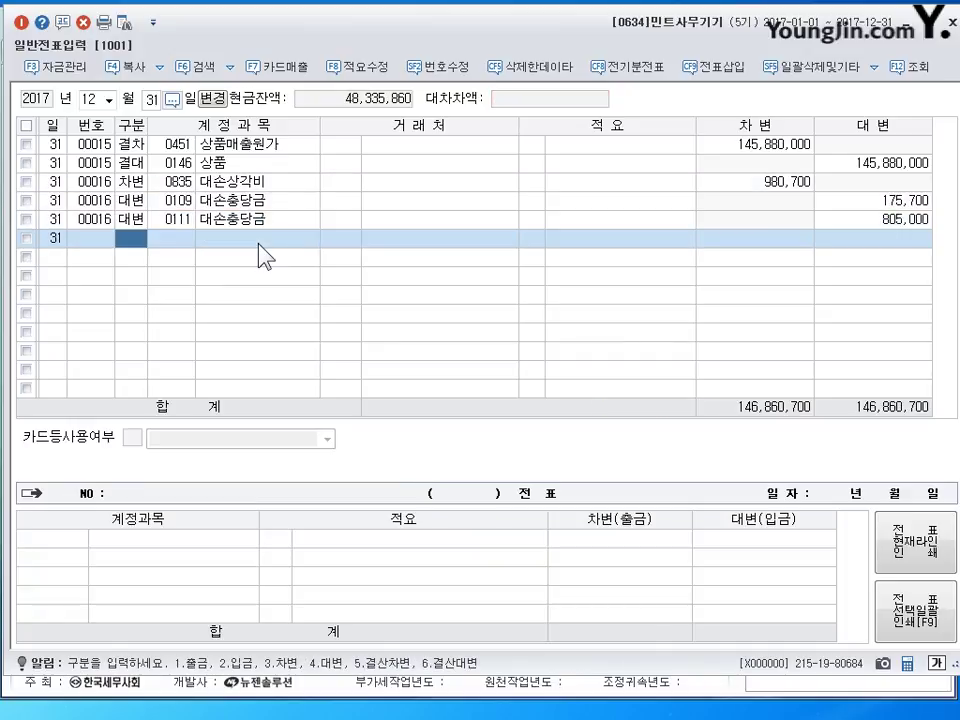
Enter a December 31 debit line (차변) for 감가상각비 (code 818) with 800,000
text(3818)
key(Return)
key(Return)
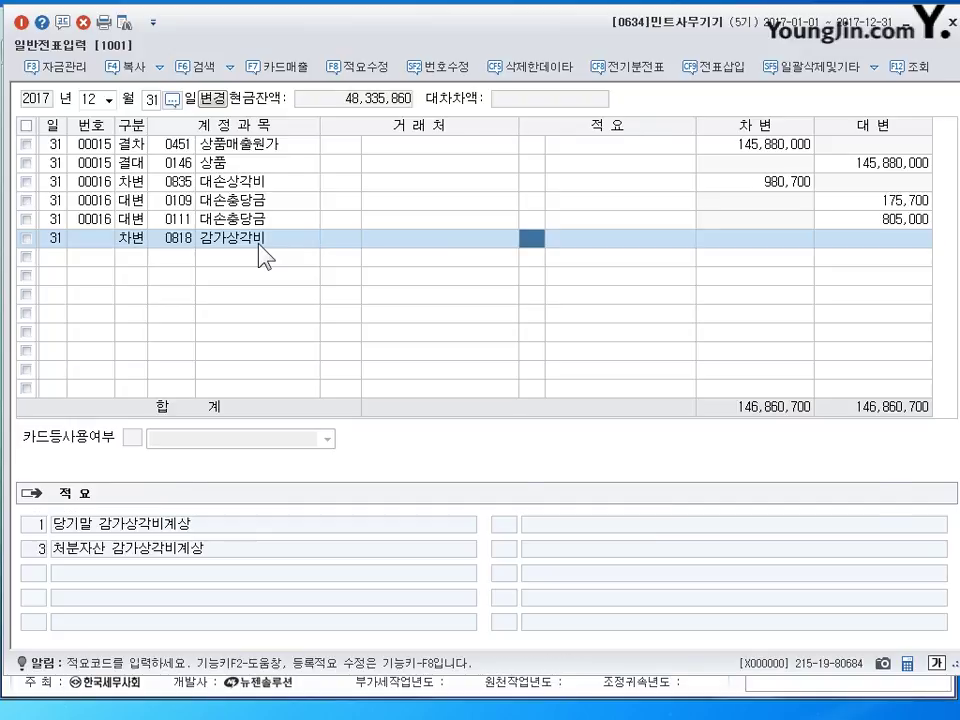
key(Return)
text(8000000)
key(Return)
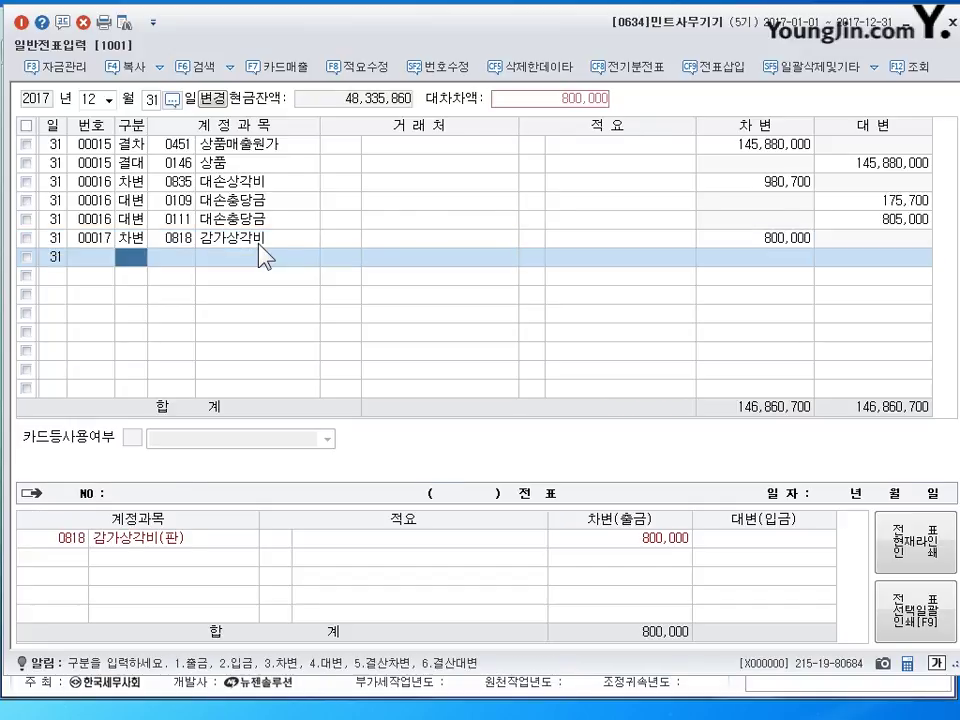
Enter the credit line (대변) for the vehicle's 감가상각누계액 (code 209) with 500,000
text(4)
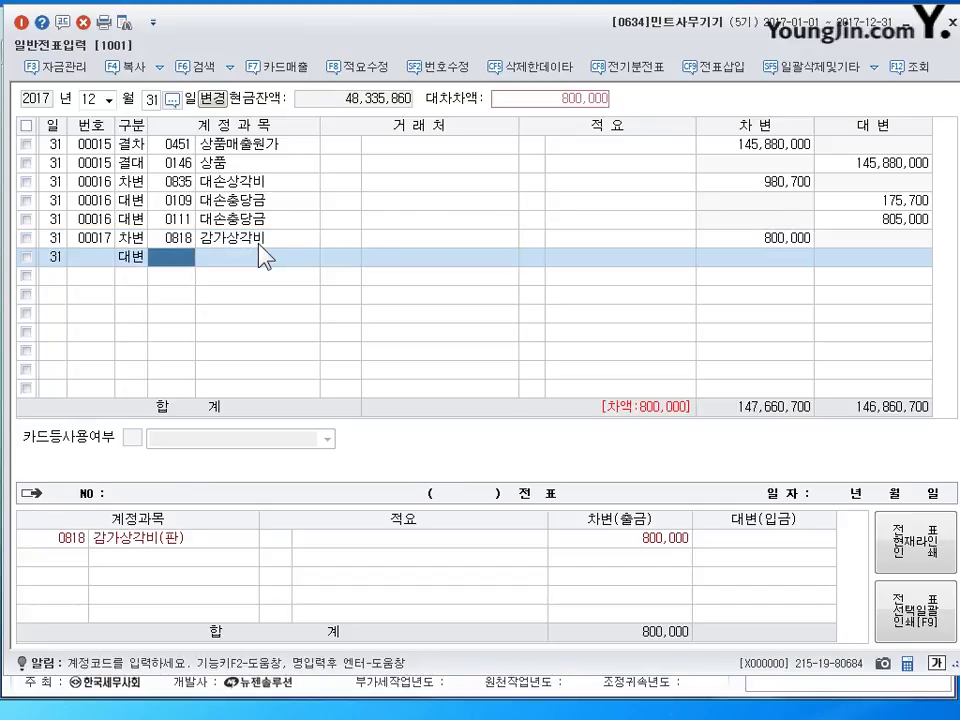
text(209)
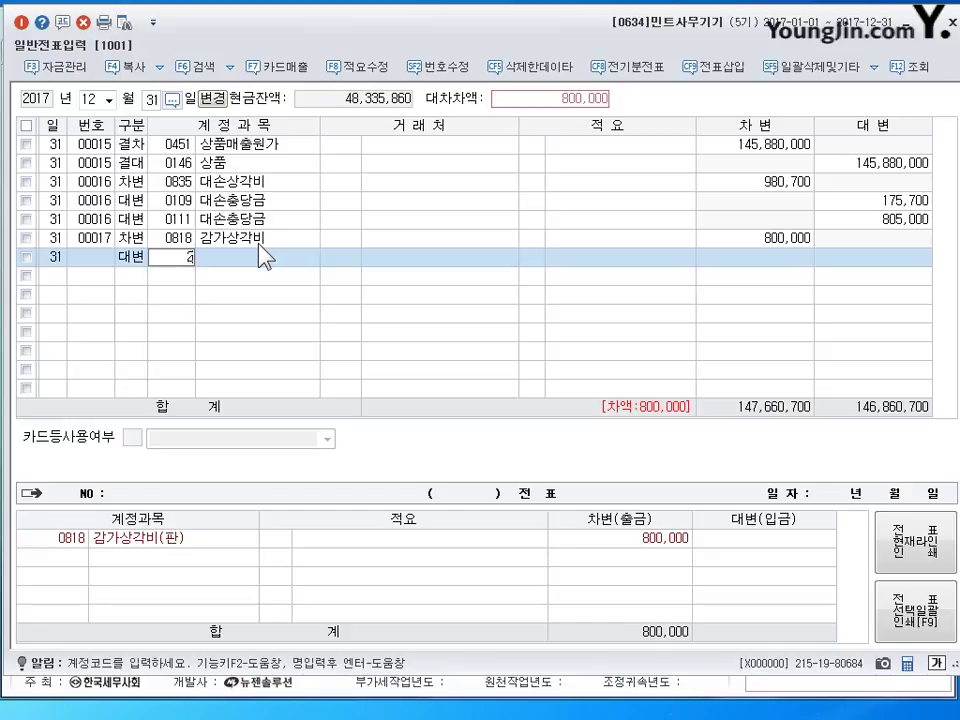
key(Return)
key(Return)
key(Return)
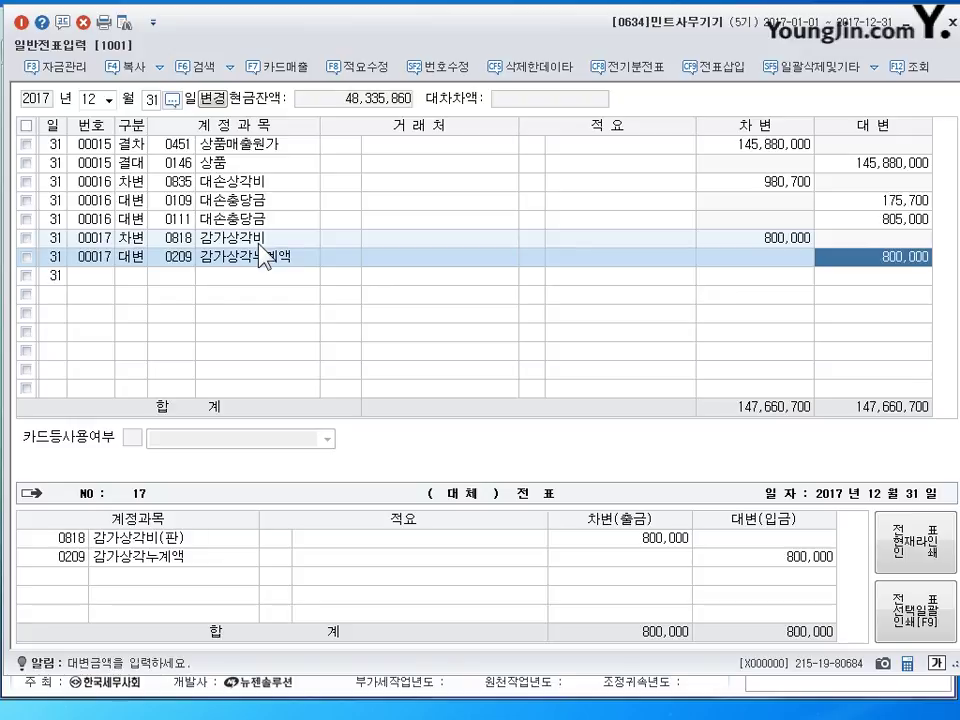
text(500000)
key(Return)
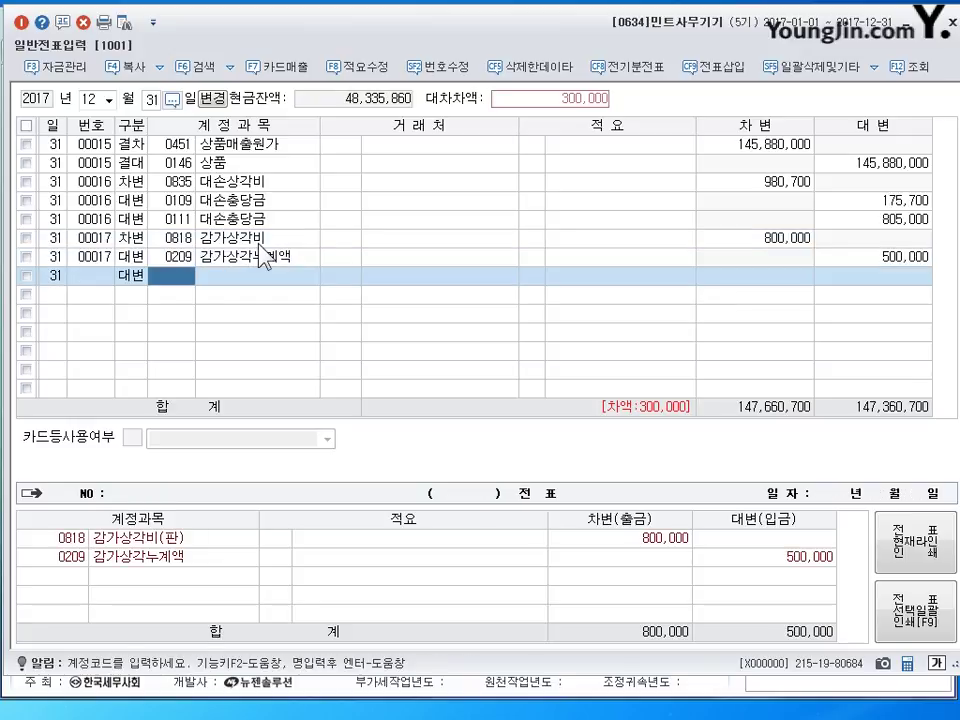
Add a credit line (대변) for the office equipment's 감가상각누계액 (code 213) with 300,000
text(4)
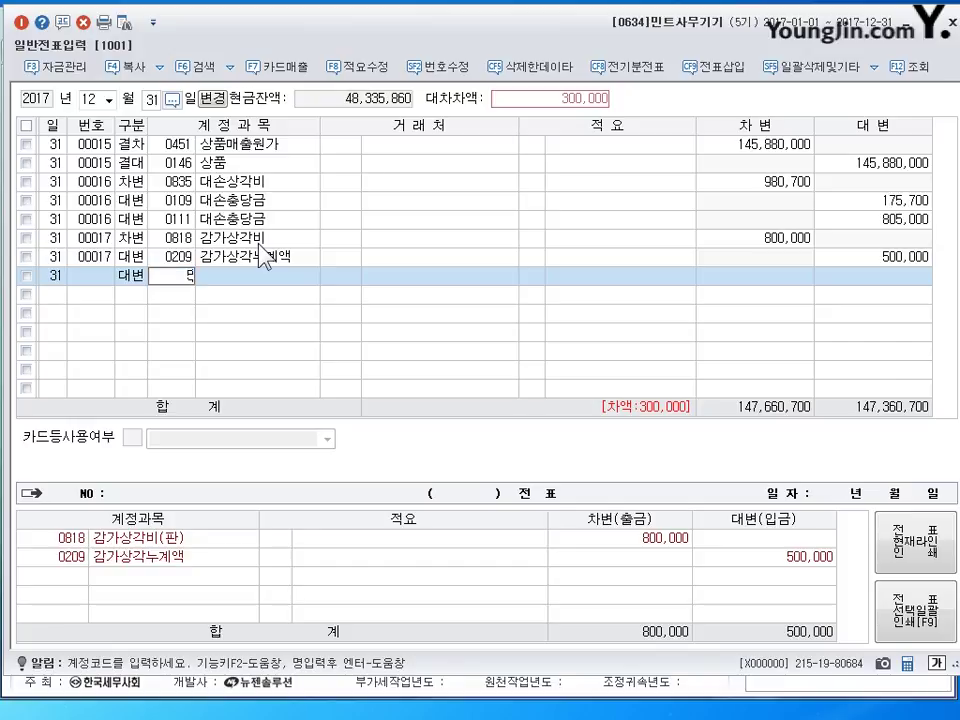
key(Return)
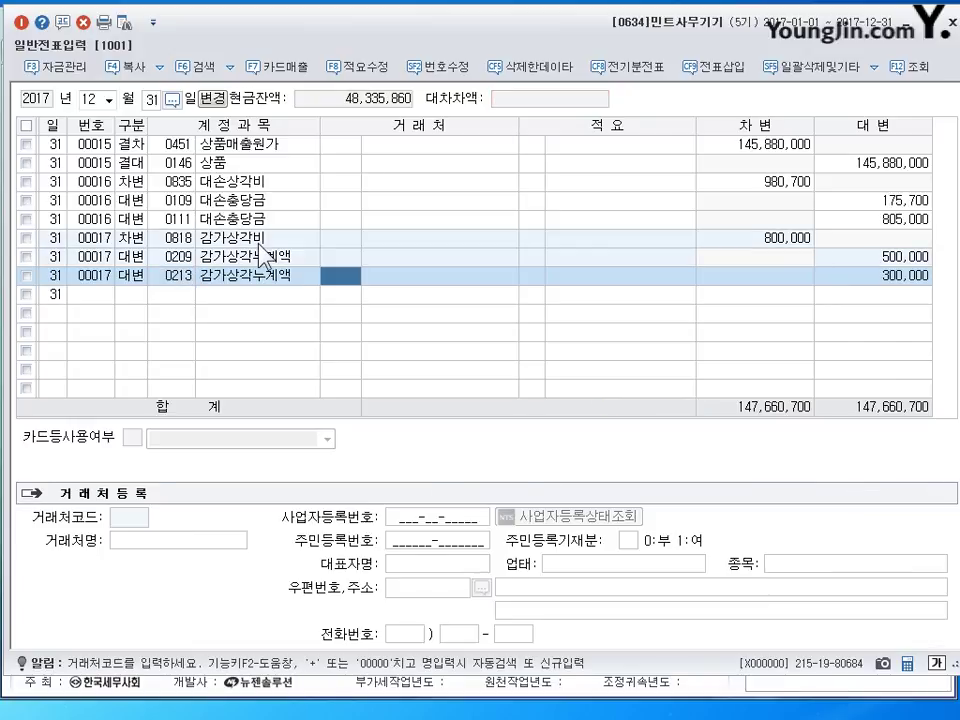
key(Return)
key(Return)
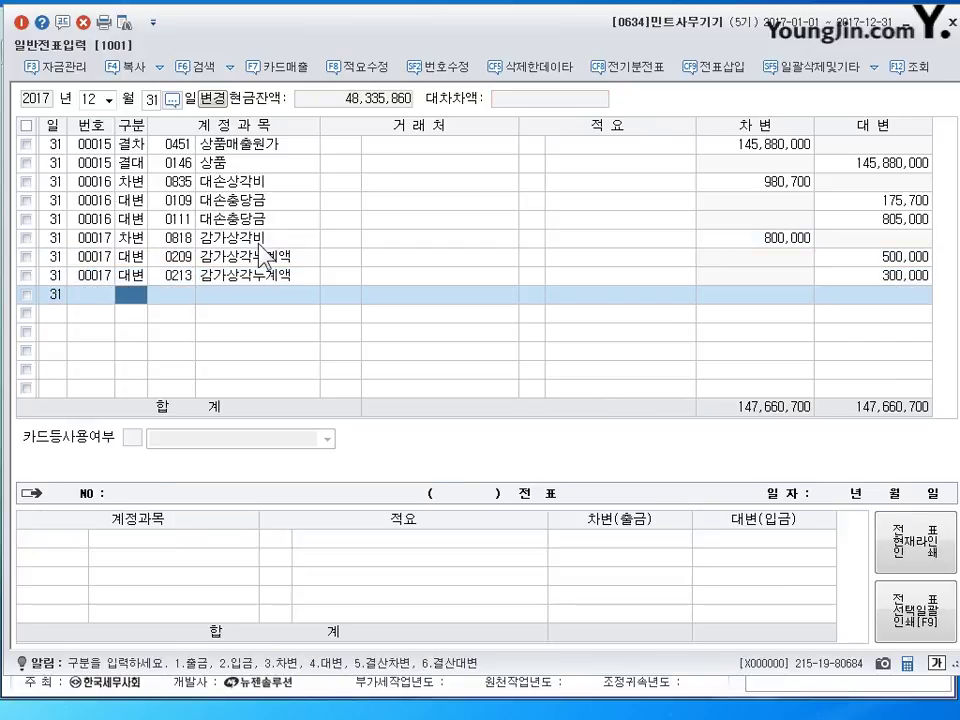
Enter a December 31 debit line (차변) for 이자비용 (code 951) with 100,000
text(3)
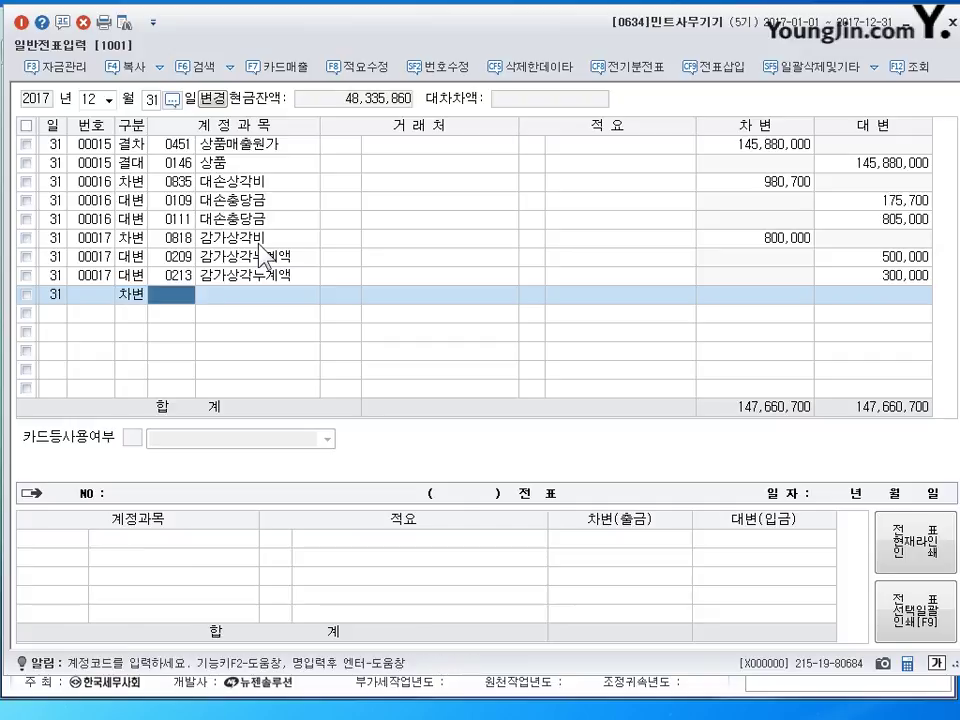
text(951)
key(Return)
key(Return)
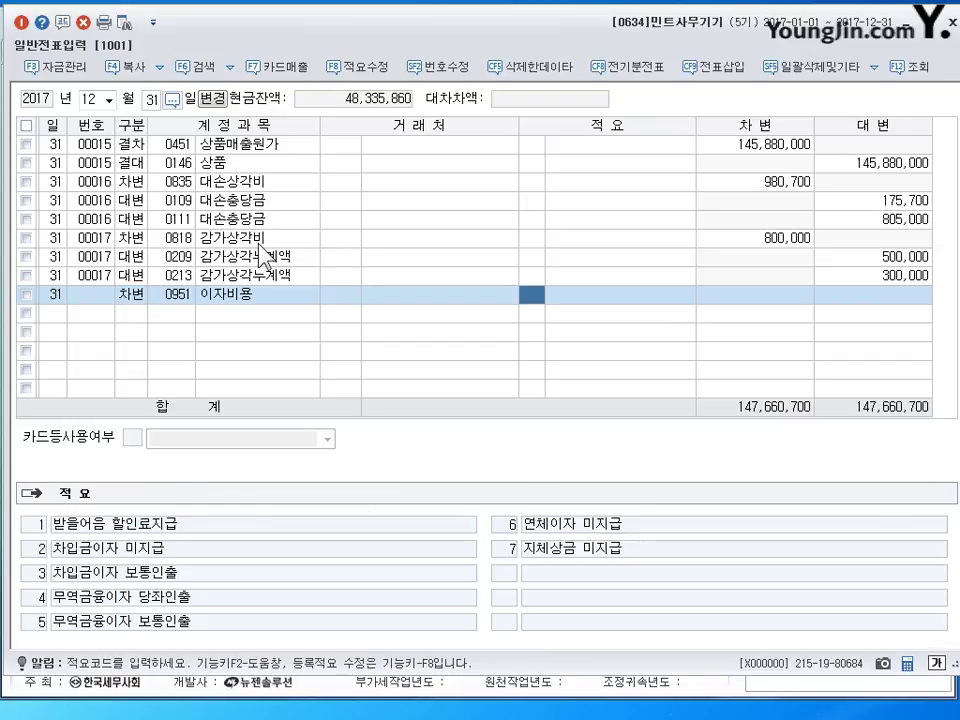
key(Return)
text(1000000)
key(Return)
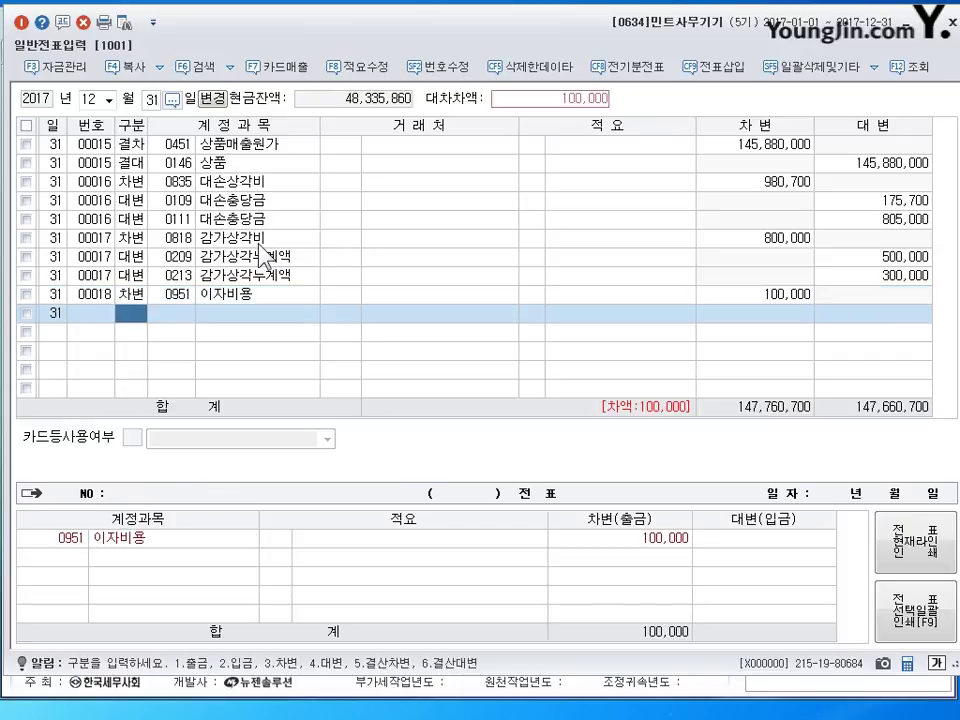
Enter the credit line (대변) for 미지급비용 (code 262) with 100,000 and close the general voucher entry
text(4262)
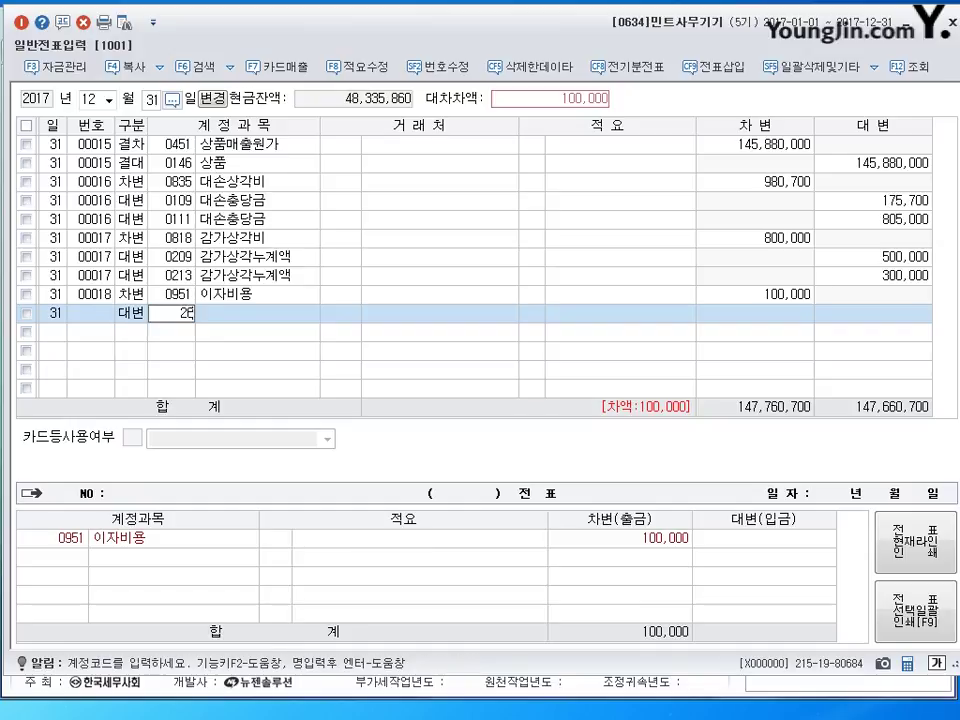
key(Return)
key(Return)
key(Return)
key(Return)
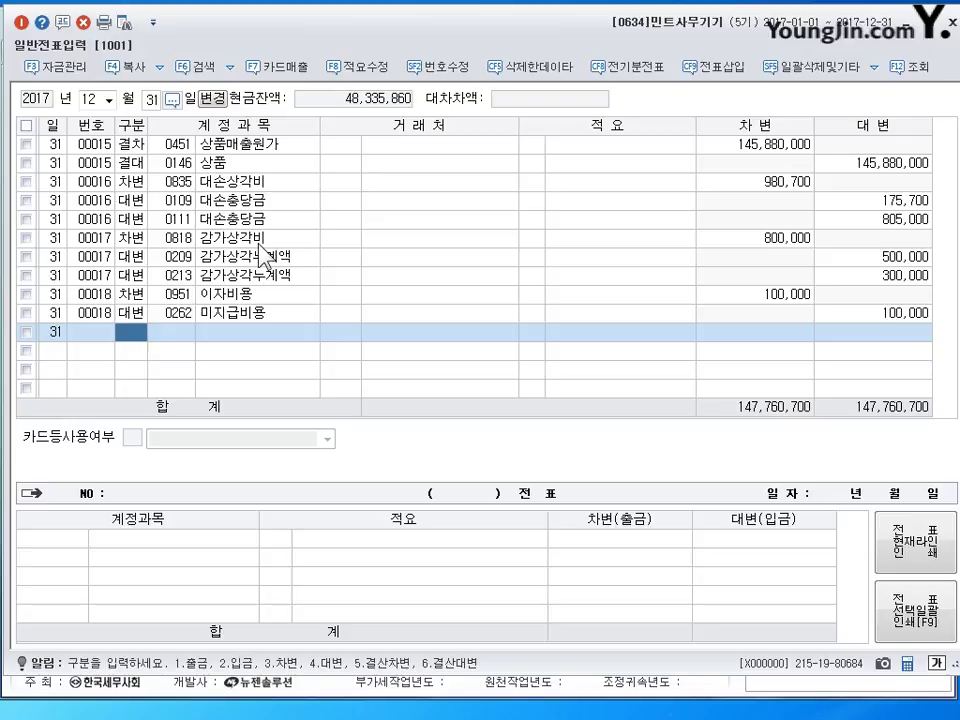
click(952, 22)
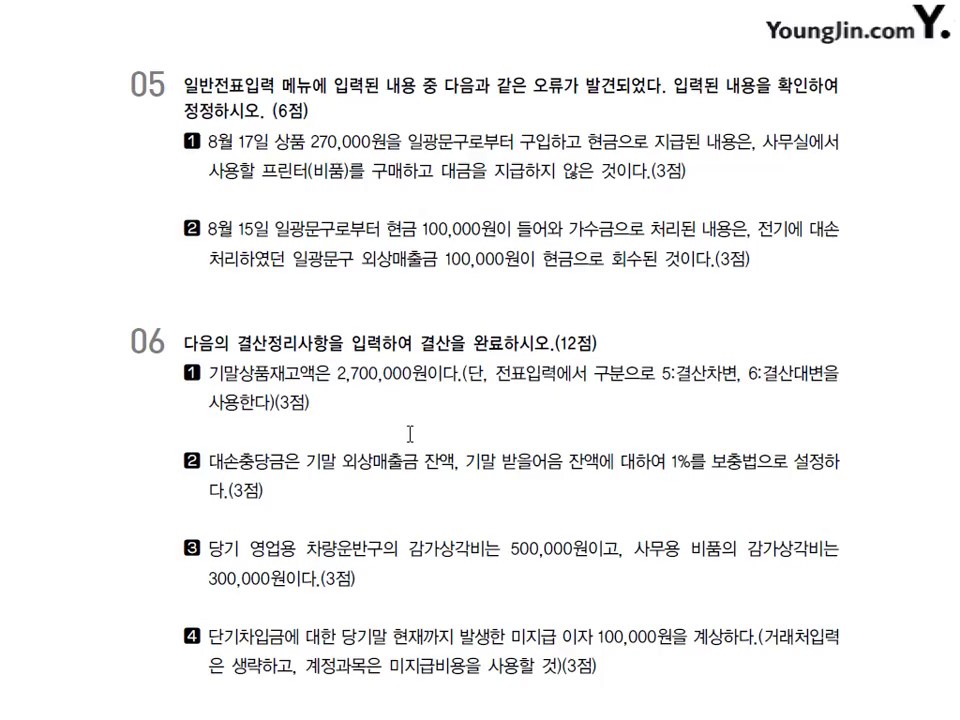
Read question 07 on the exam sheet, underlining 당좌수표 발행액 and circling 6월 in its first item
scroll(440, 432, down, 3)
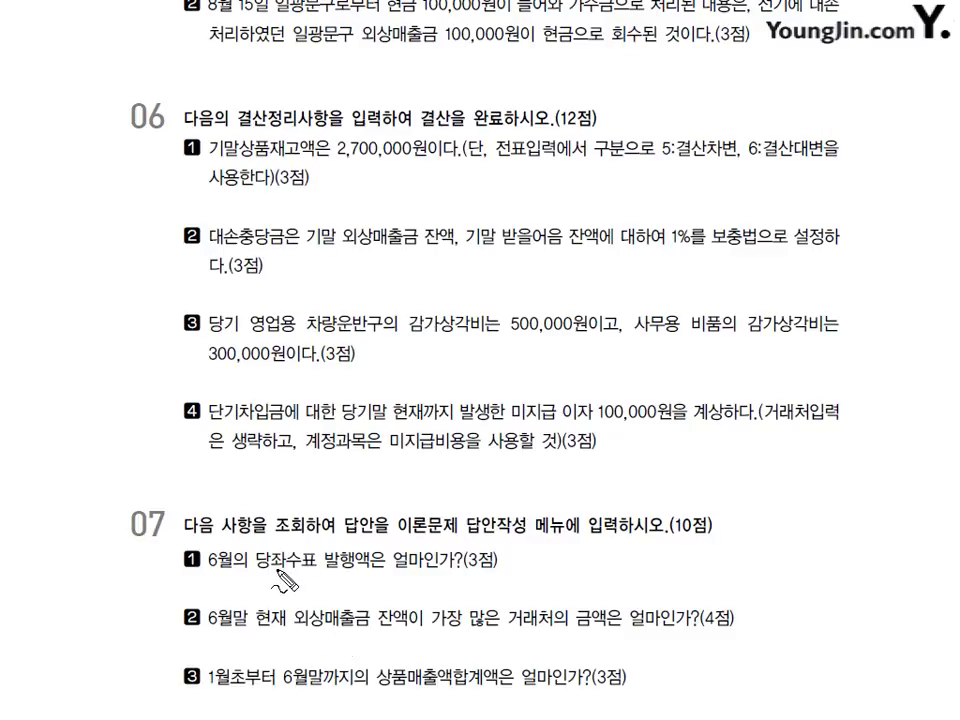
drag(258, 572, 356, 566)
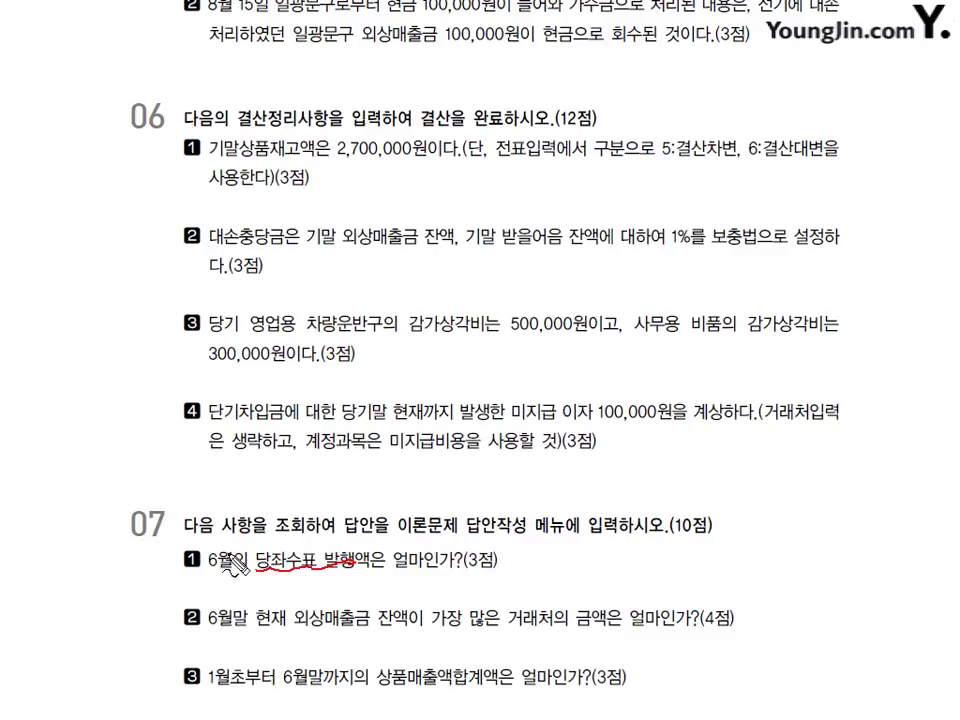
mouse_move(232, 556)
mouse_down()
mouse_move(212, 555)
mouse_move(250, 562)
mouse_up()
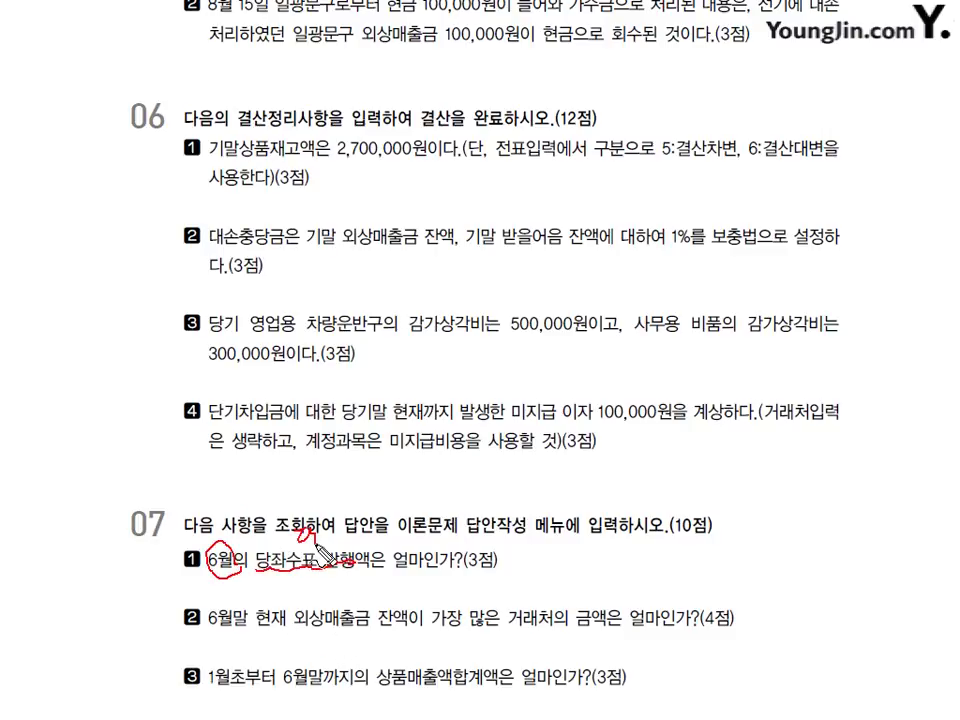